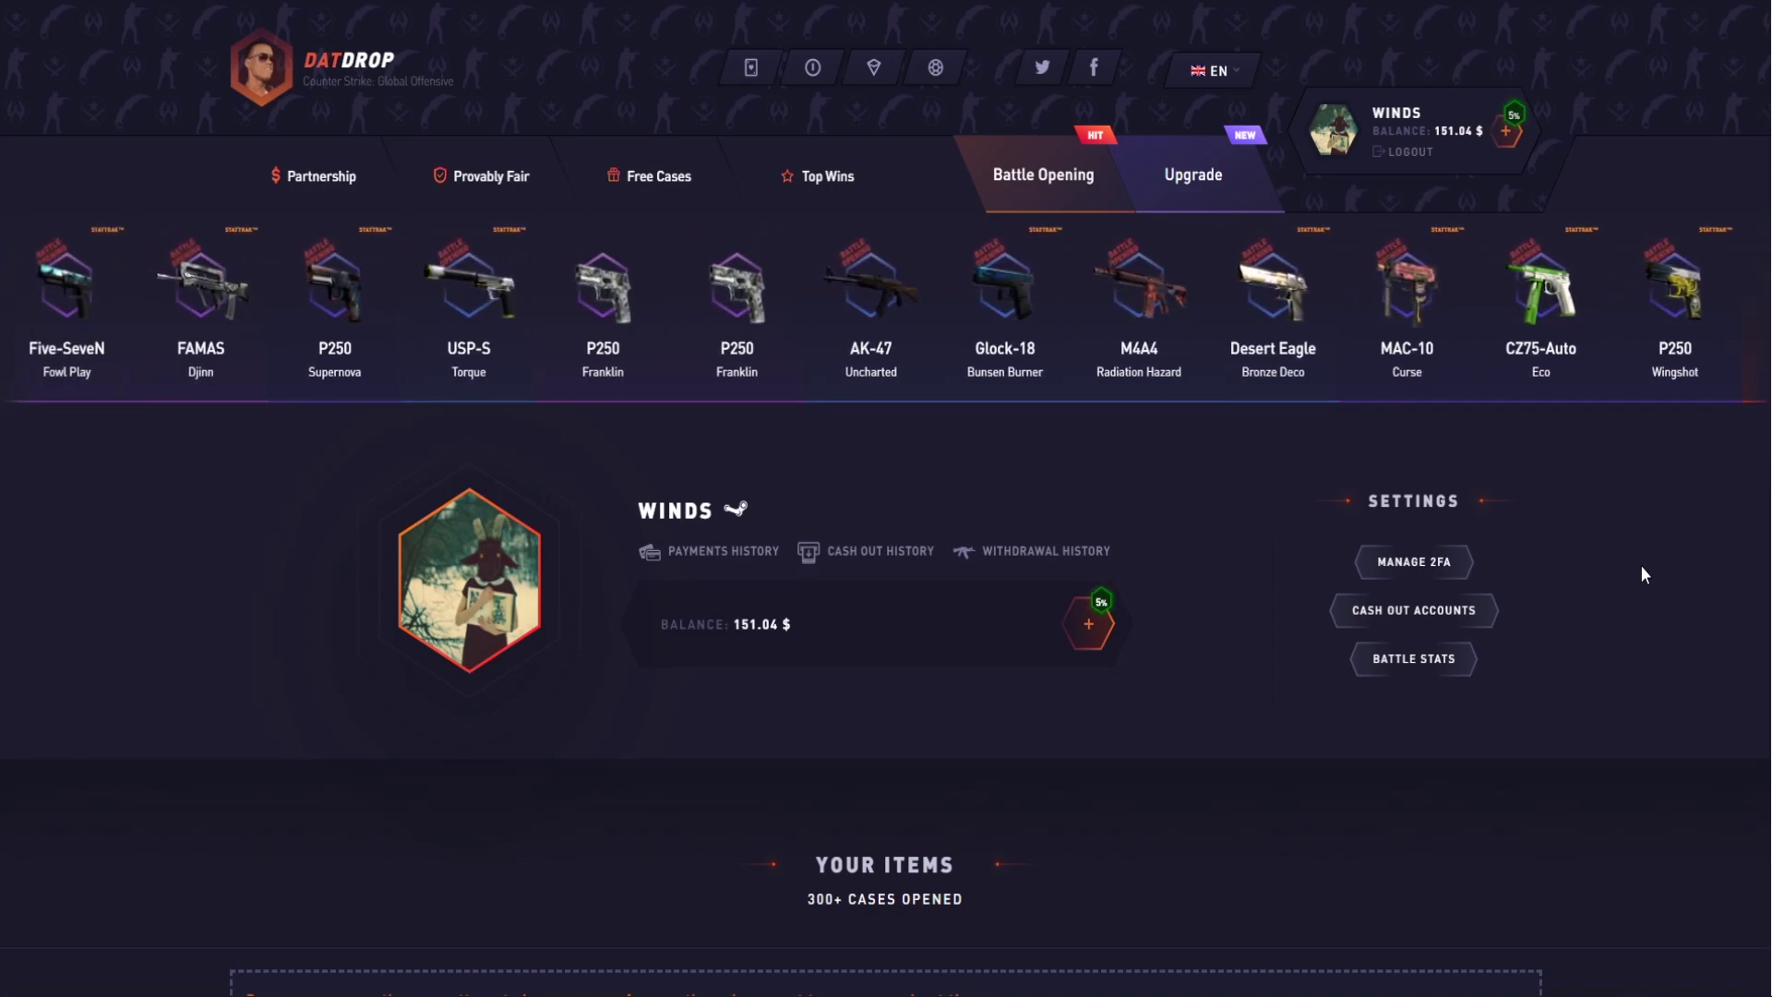
- Open the 10% Knife case from the home page, winning a Negev Army Sheen
click(1503, 136)
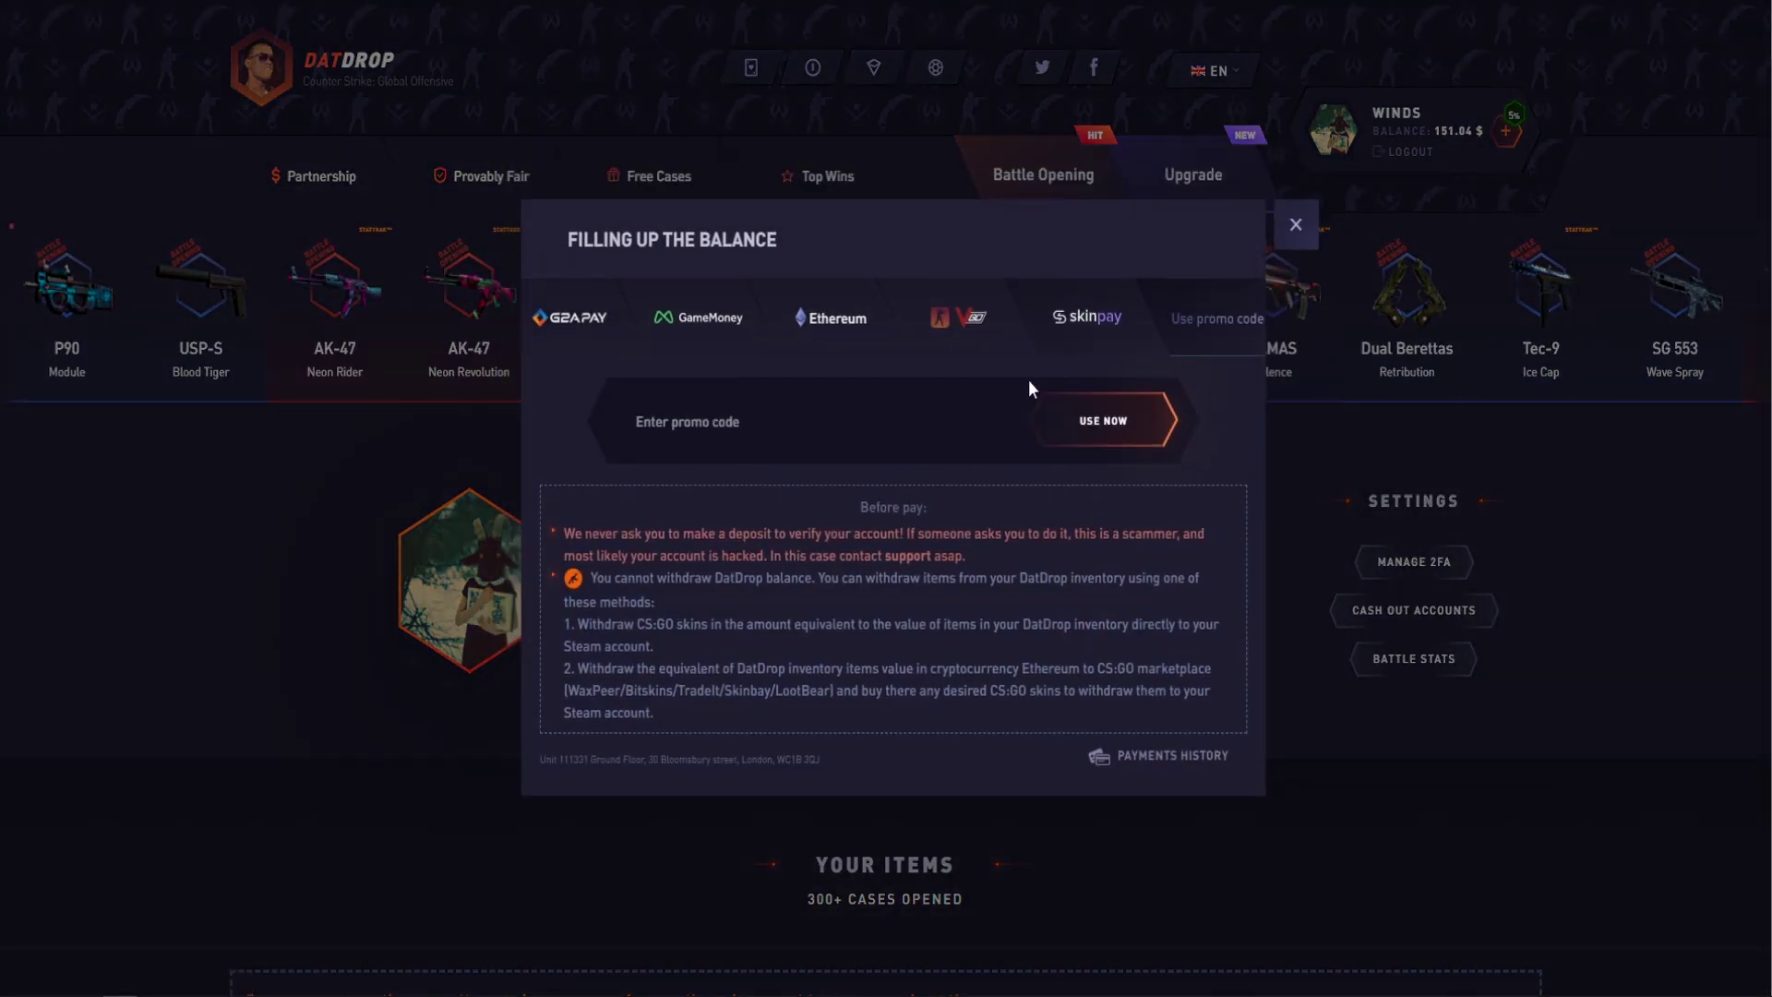
text(wnds)
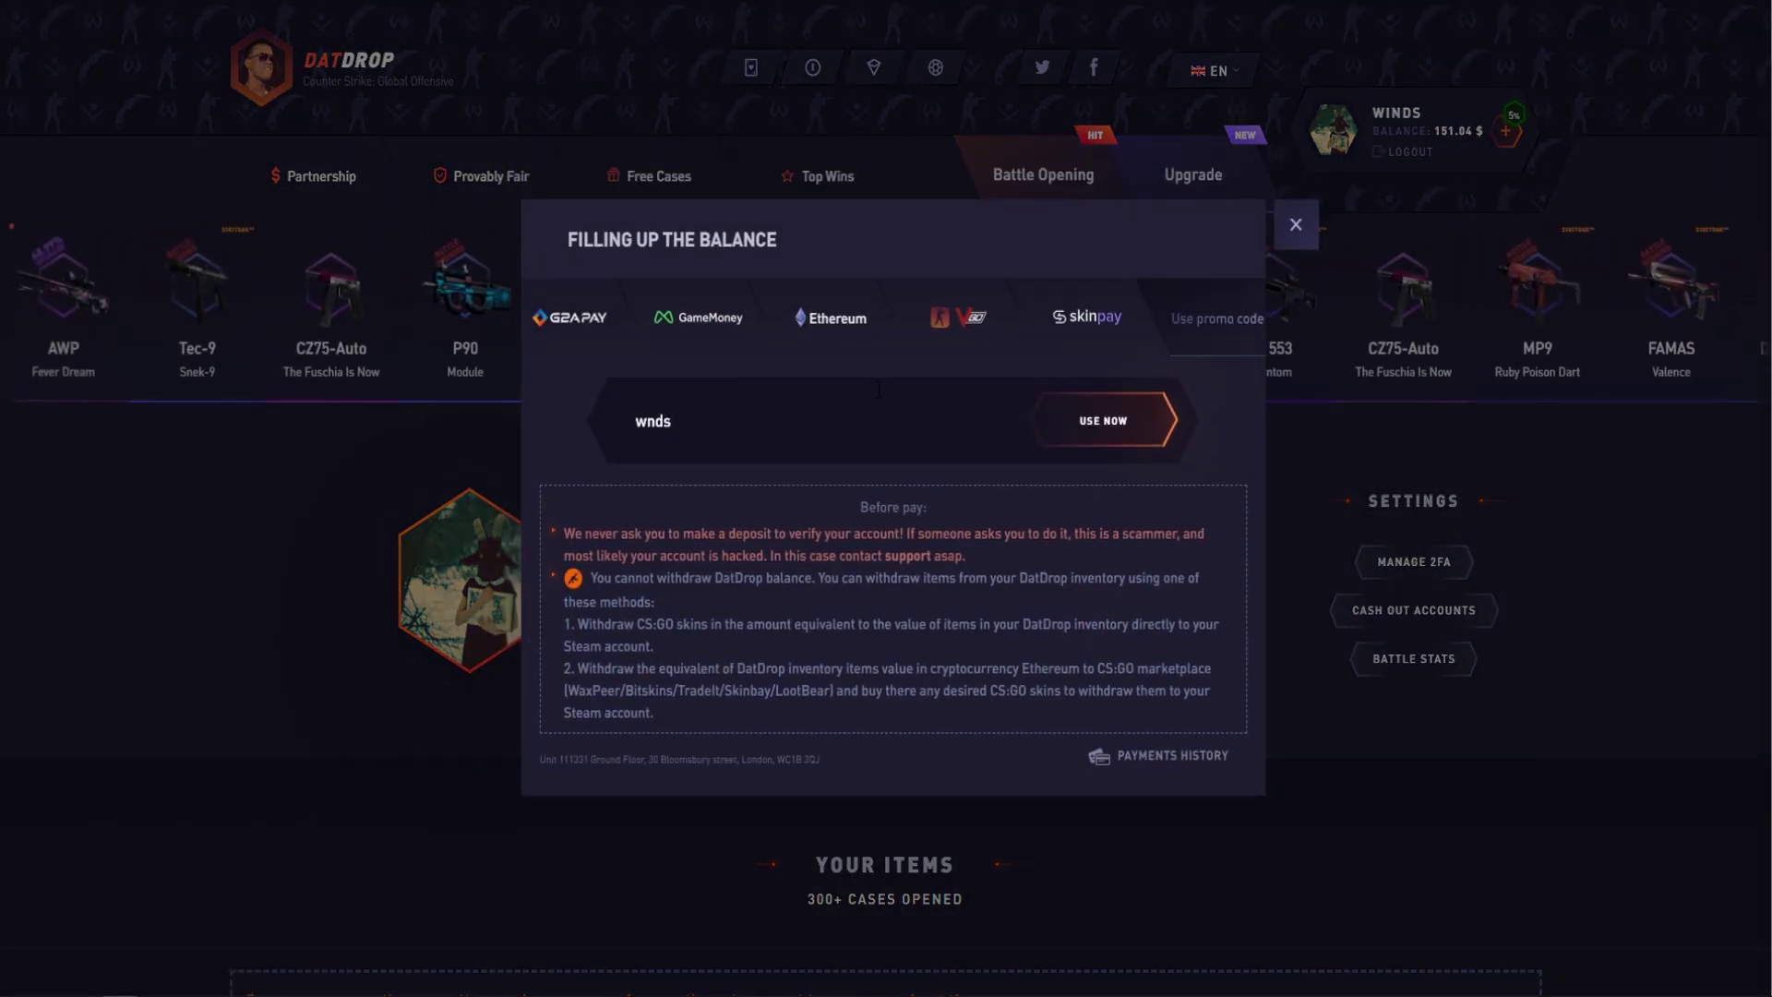
click(1296, 225)
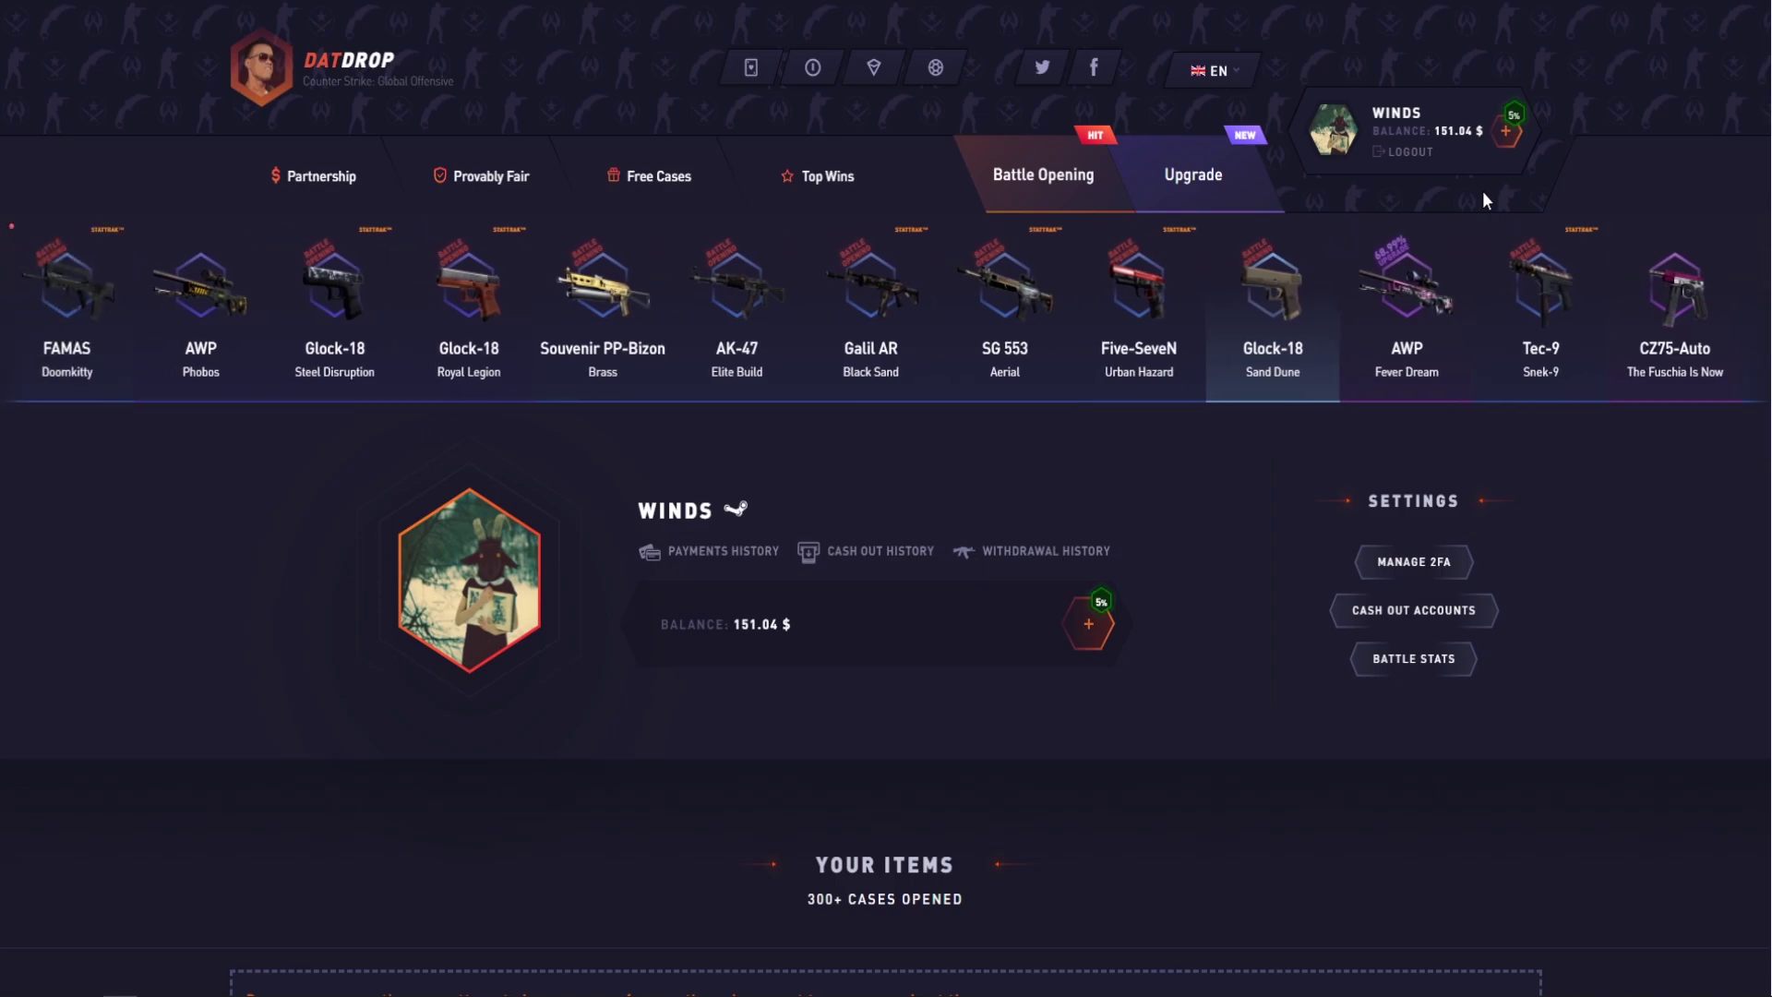
click(390, 91)
scroll(942, 374, down, 5)
scroll(943, 375, down, 5)
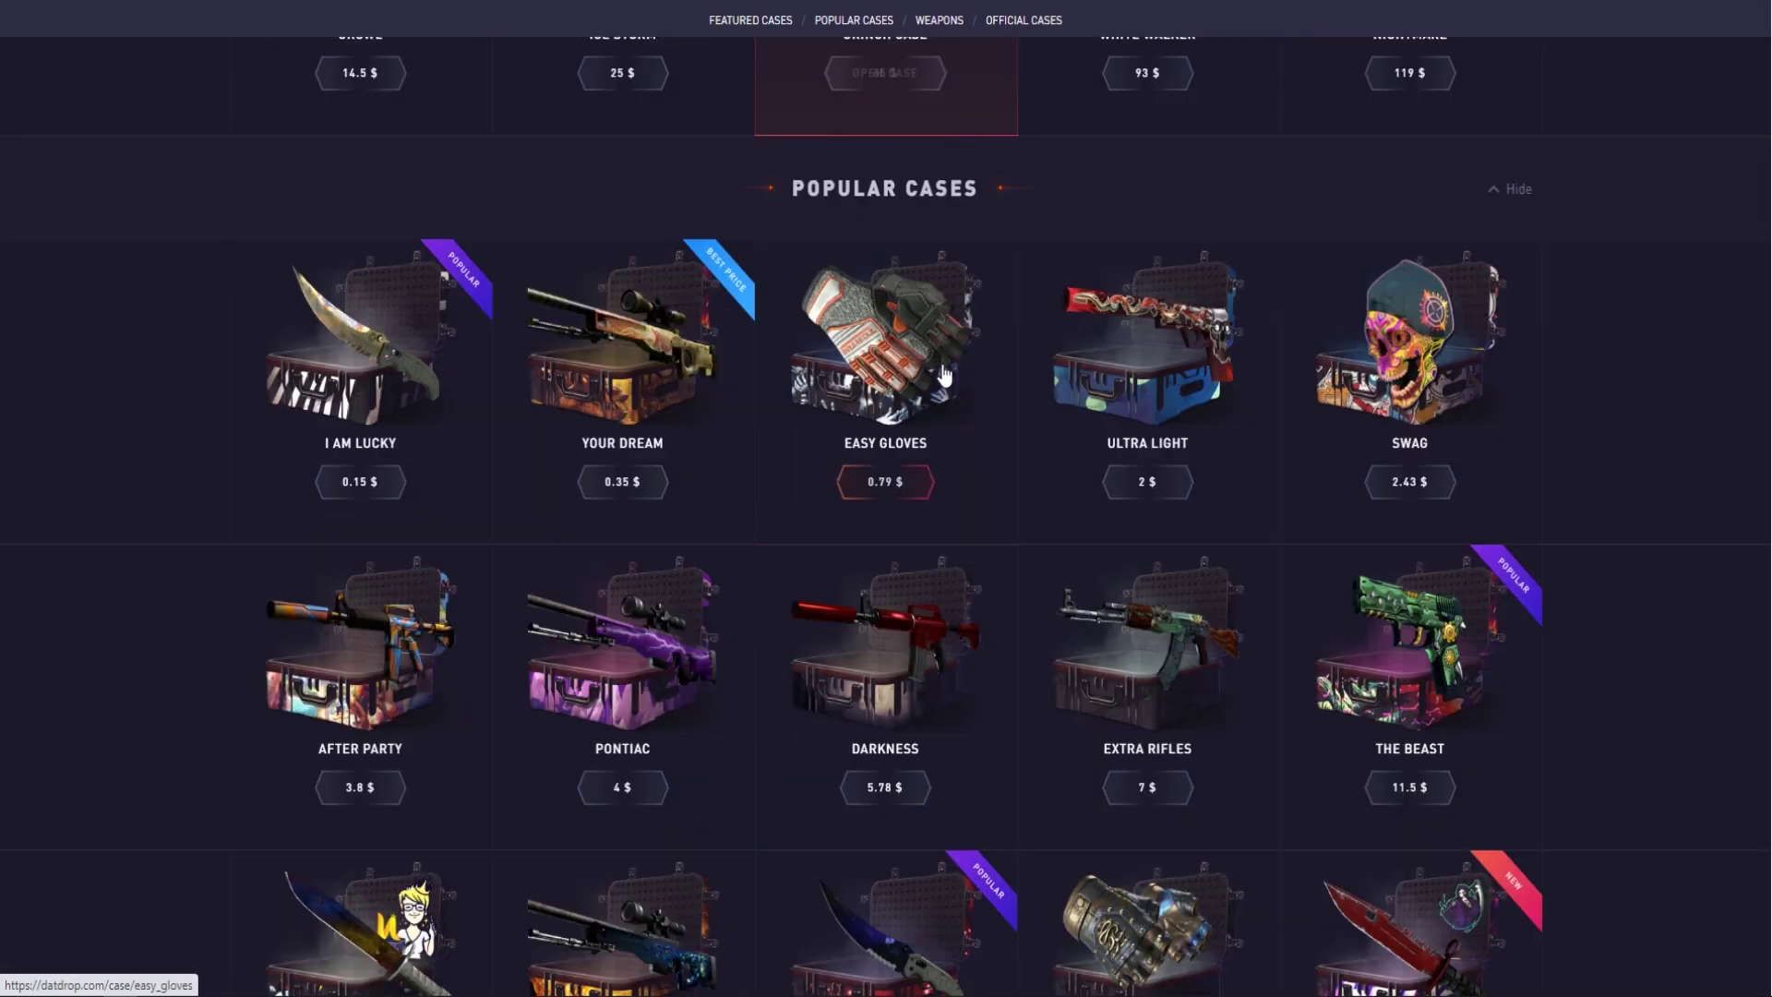
scroll(942, 374, down, 3)
scroll(943, 416, down, 2)
click(949, 470)
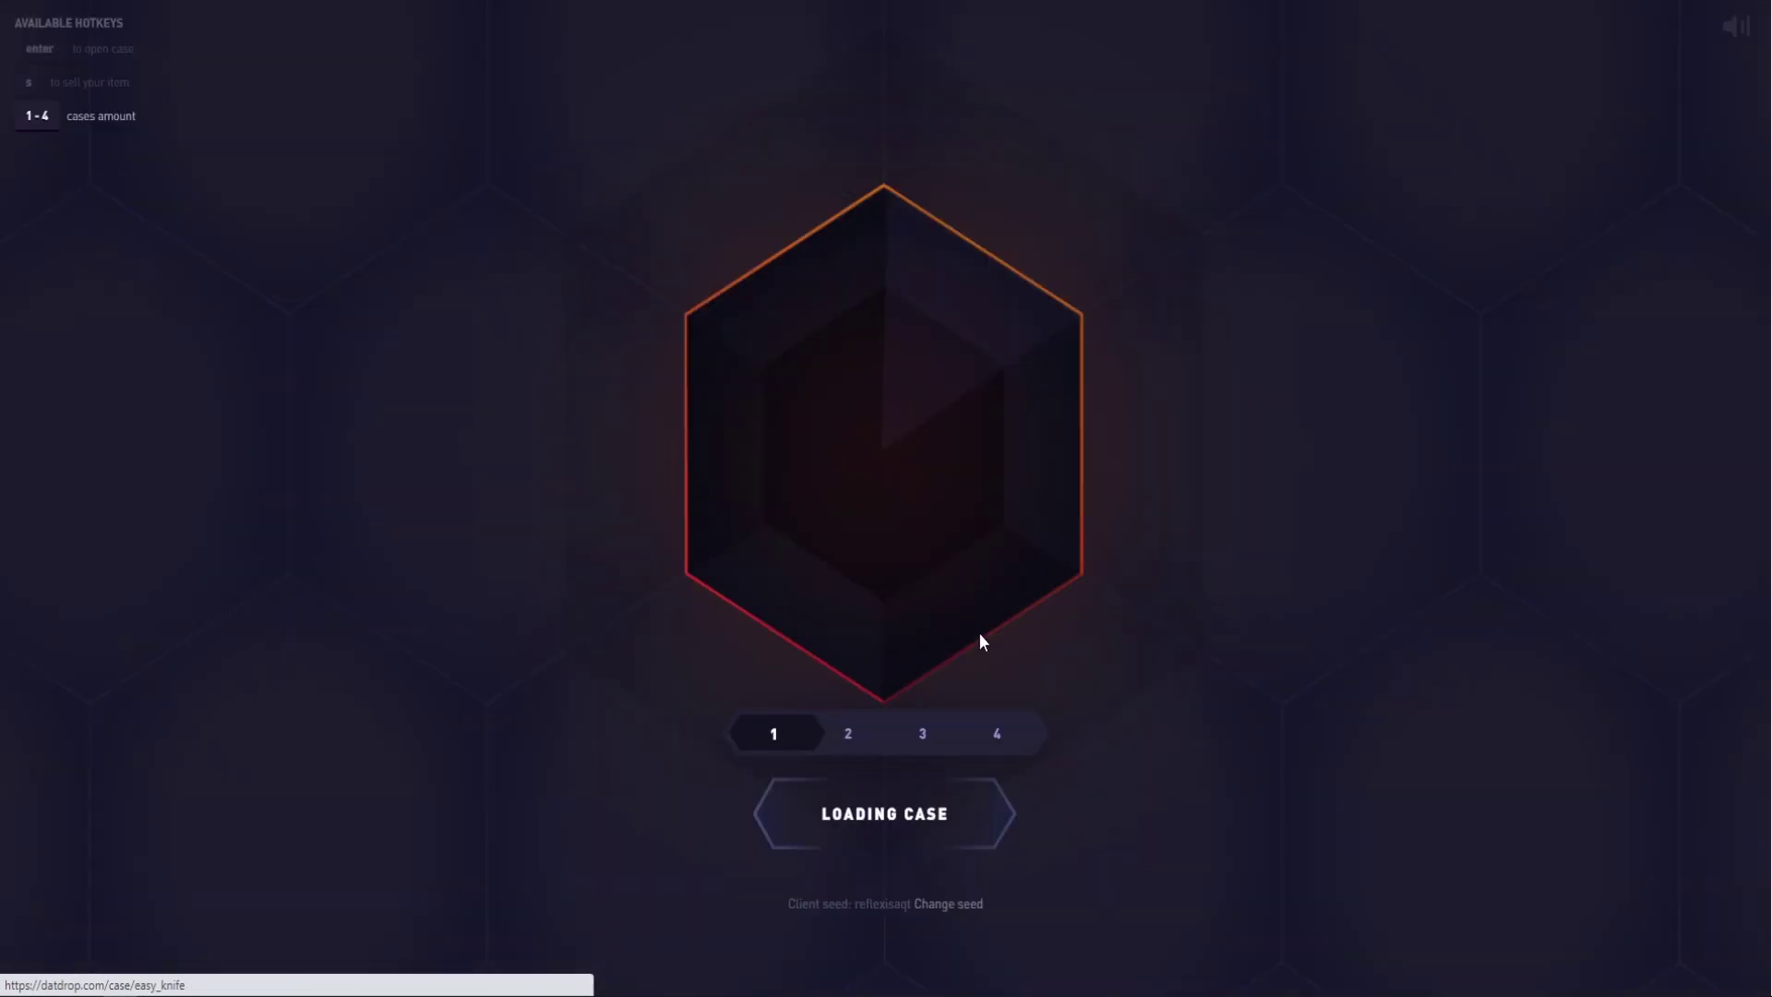
click(976, 819)
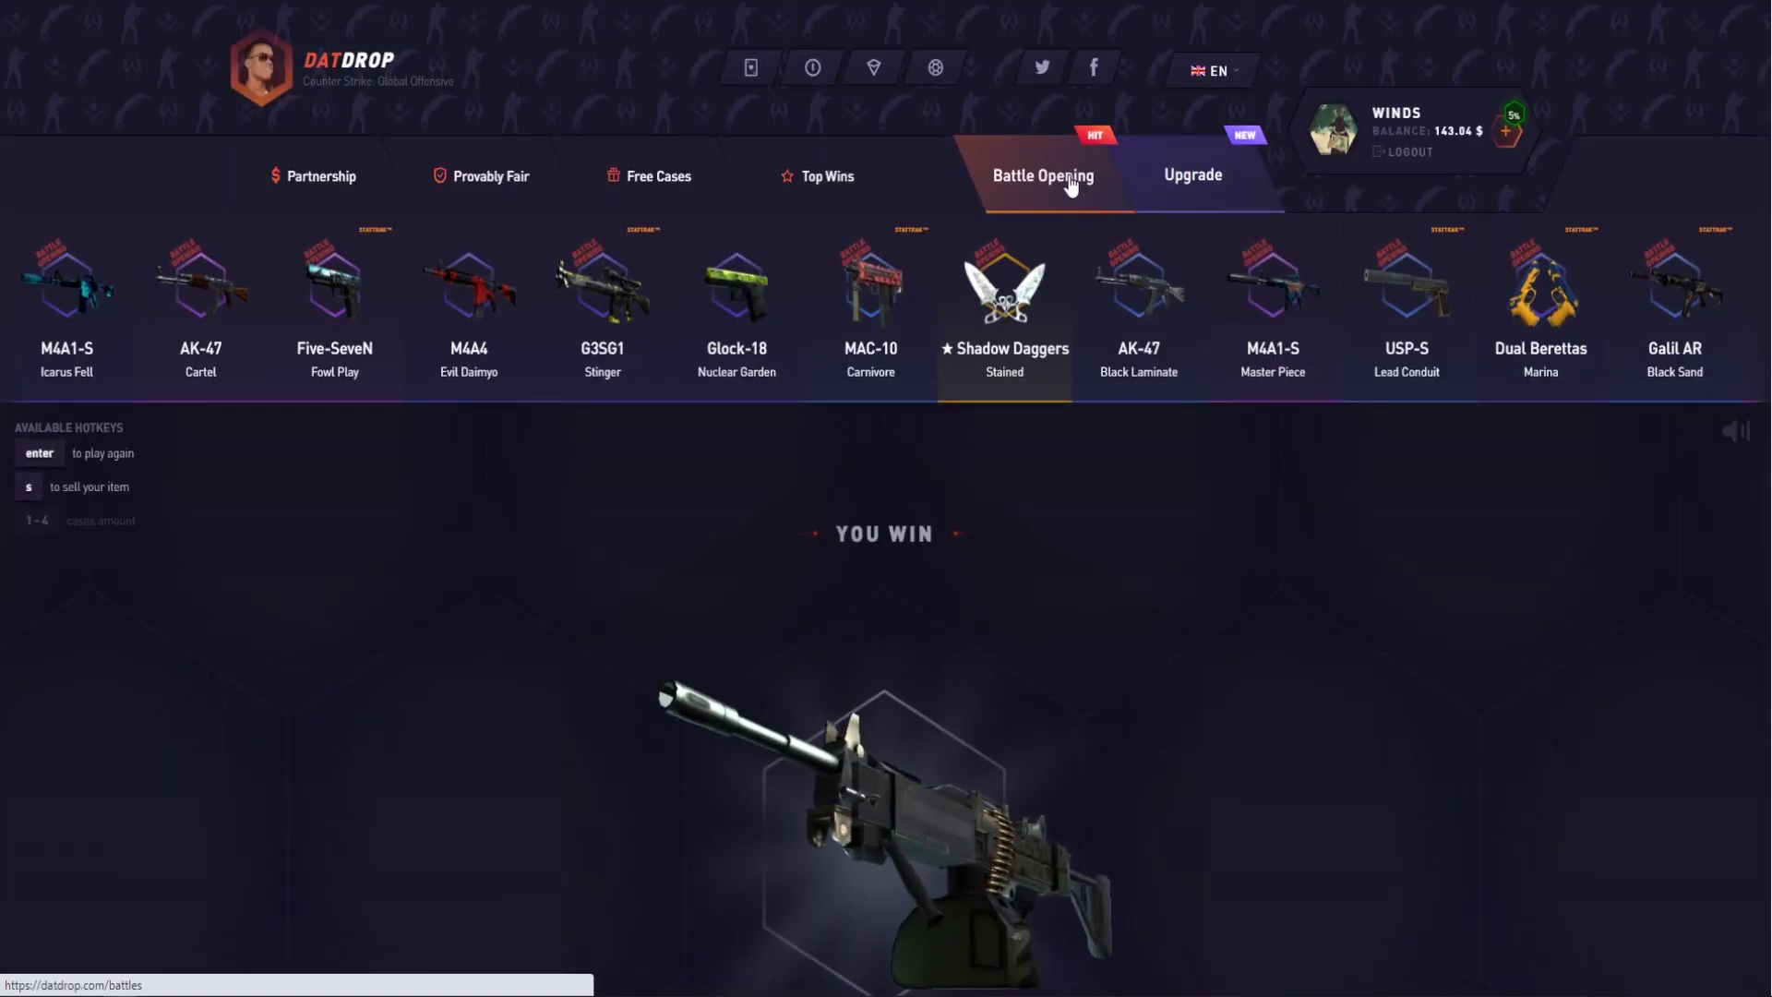
- Check the battles list and profile items, then open the 10% AWP case for an AWP Redline
click(1042, 175)
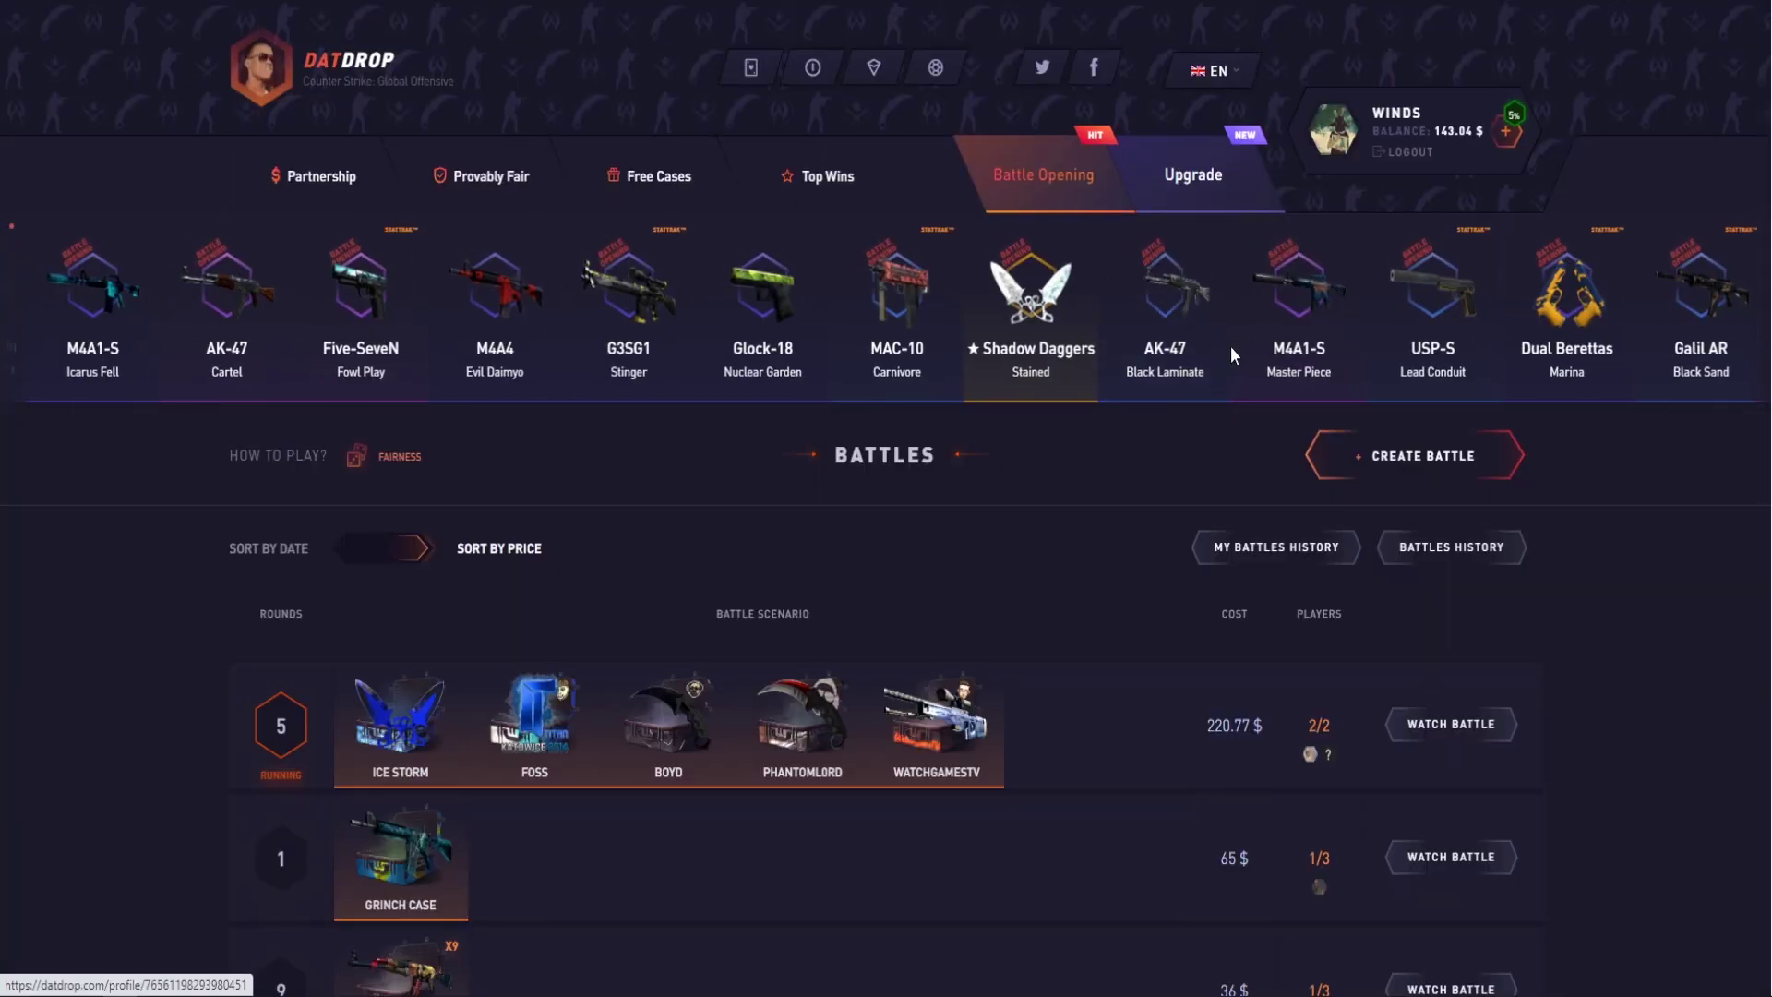
click(1334, 147)
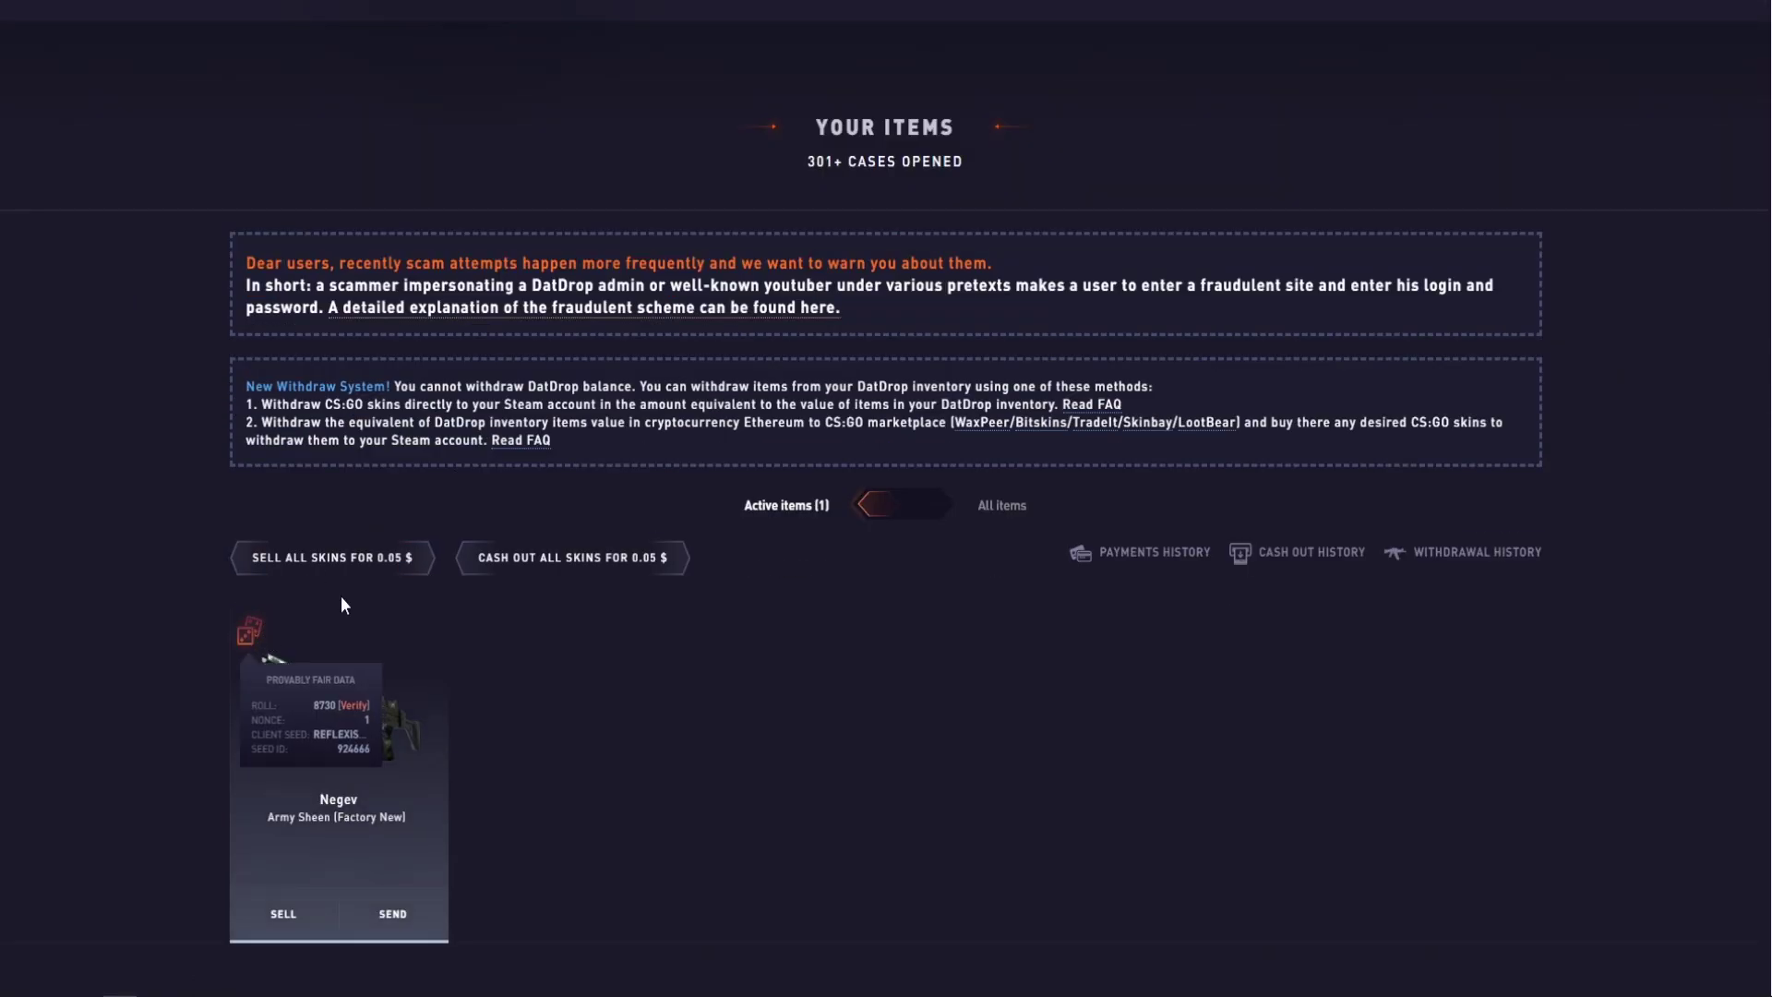
scroll(415, 555, up, 5)
click(1056, 173)
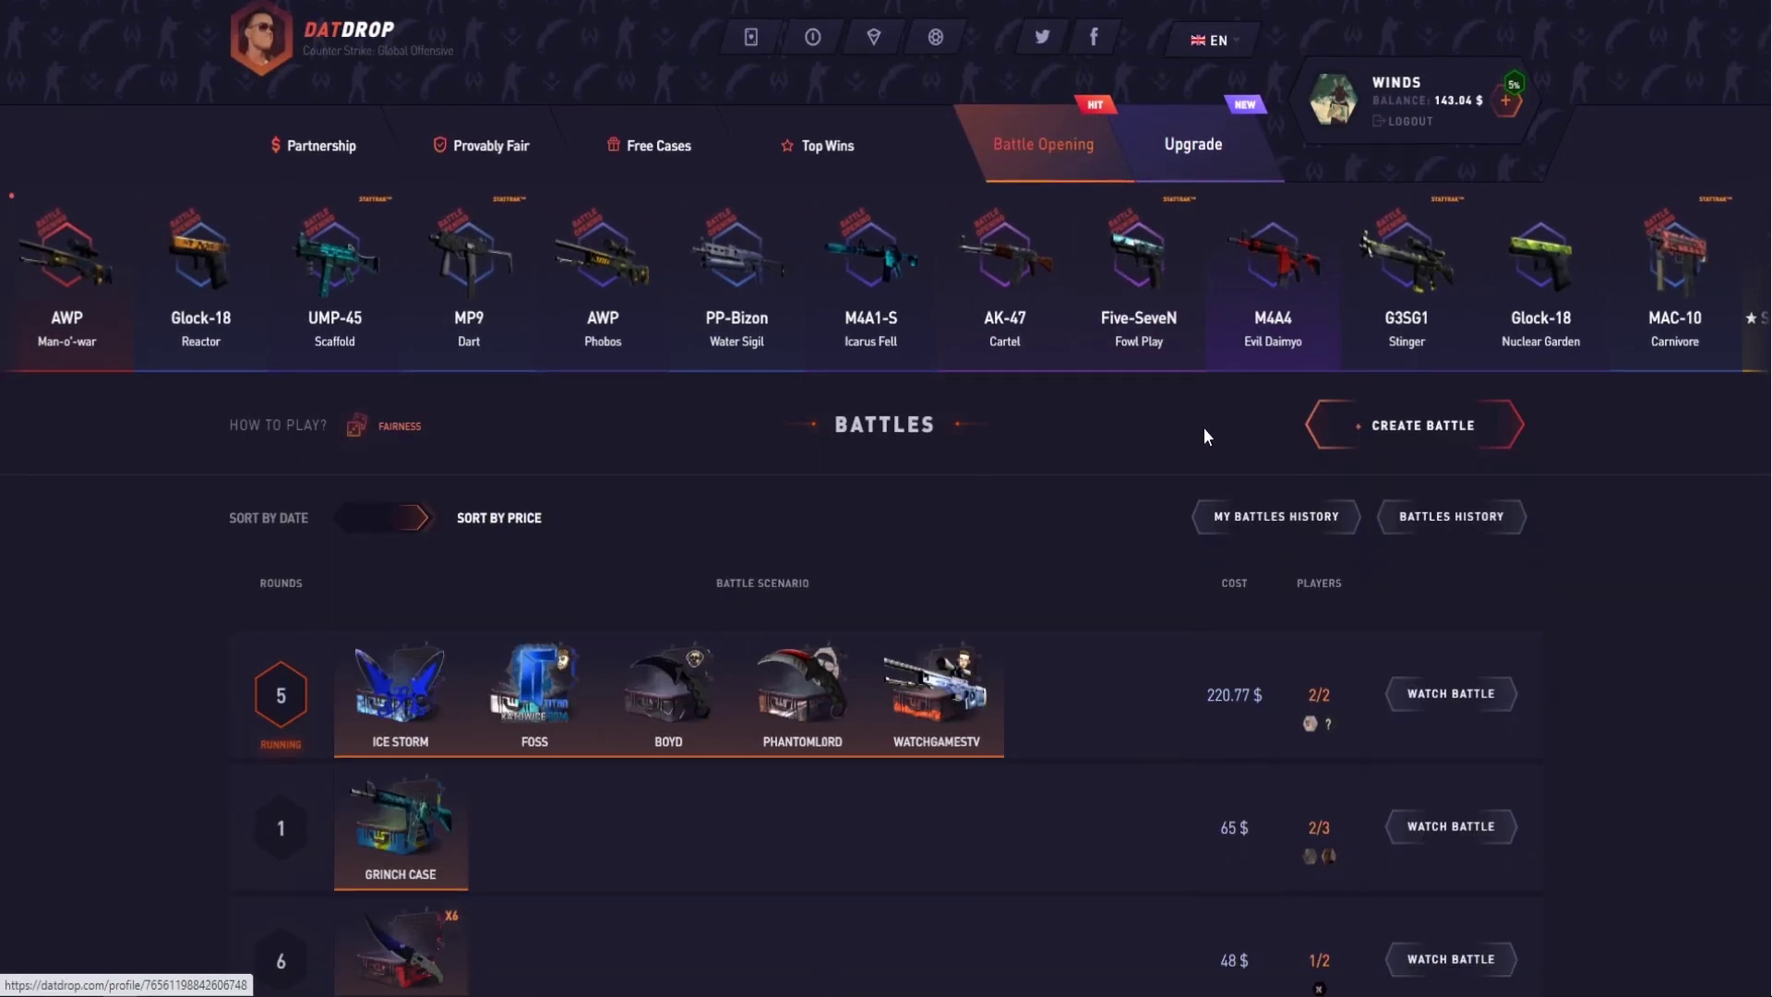
click(346, 62)
scroll(704, 408, down, 5)
scroll(705, 407, down, 3)
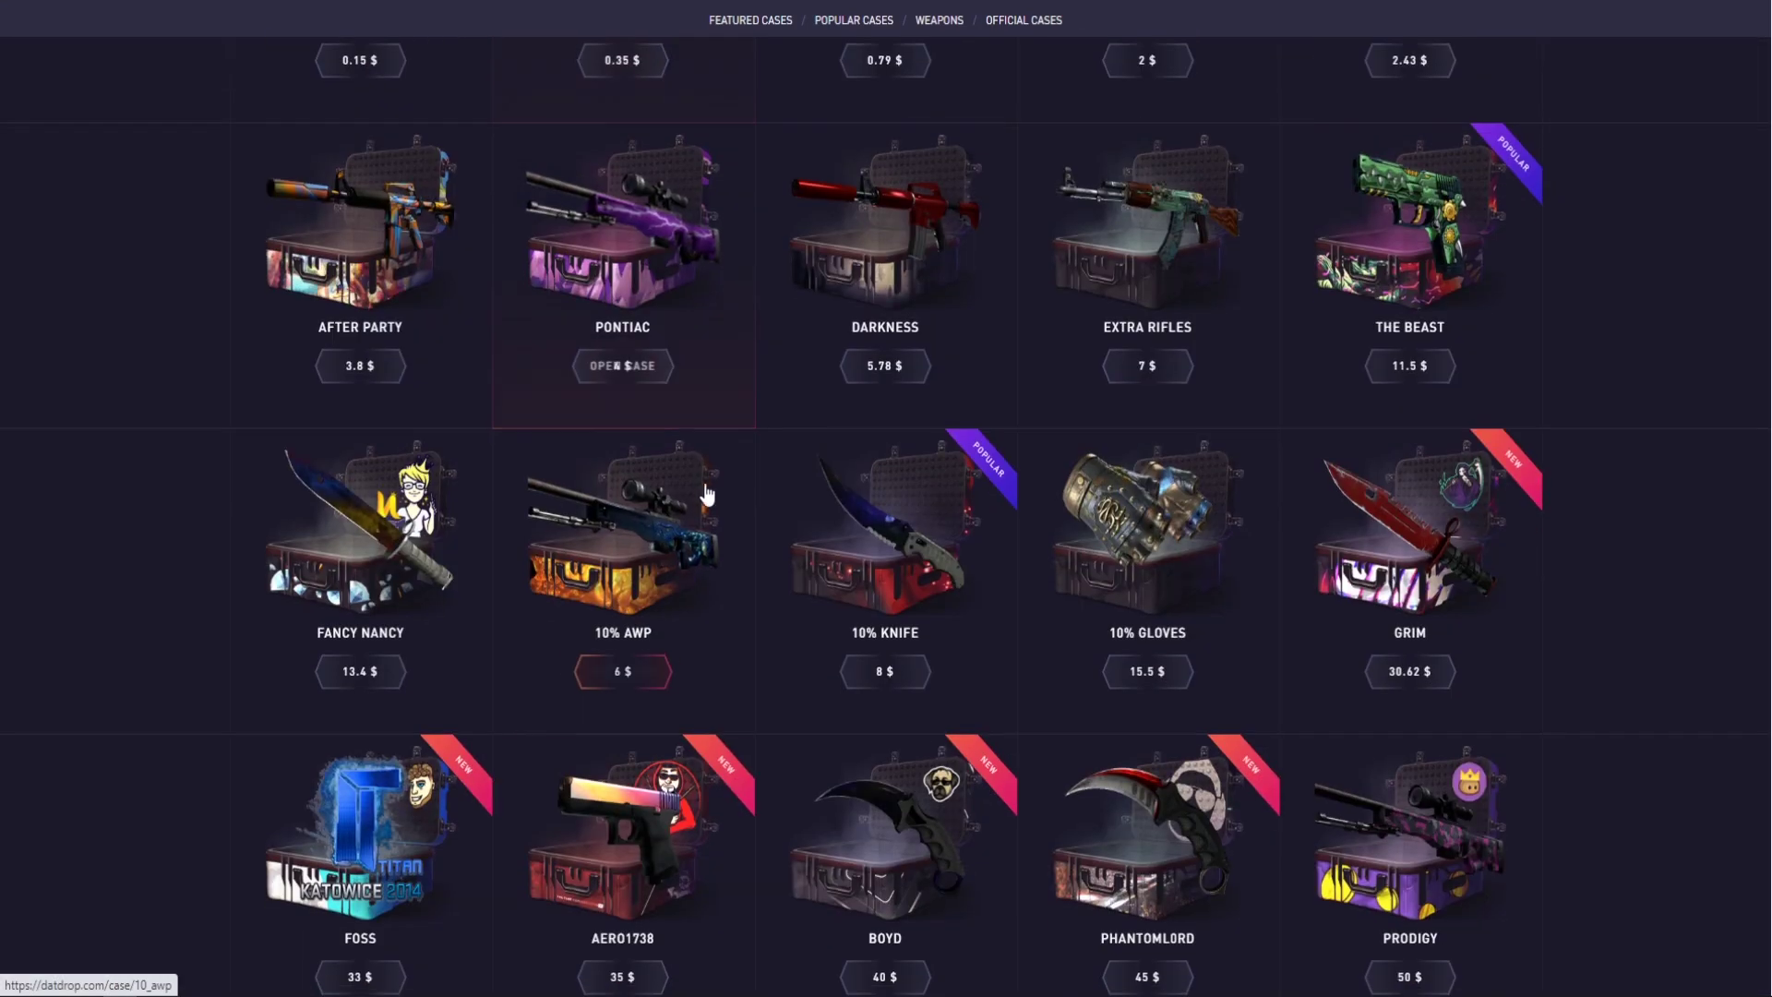
click(621, 443)
click(884, 814)
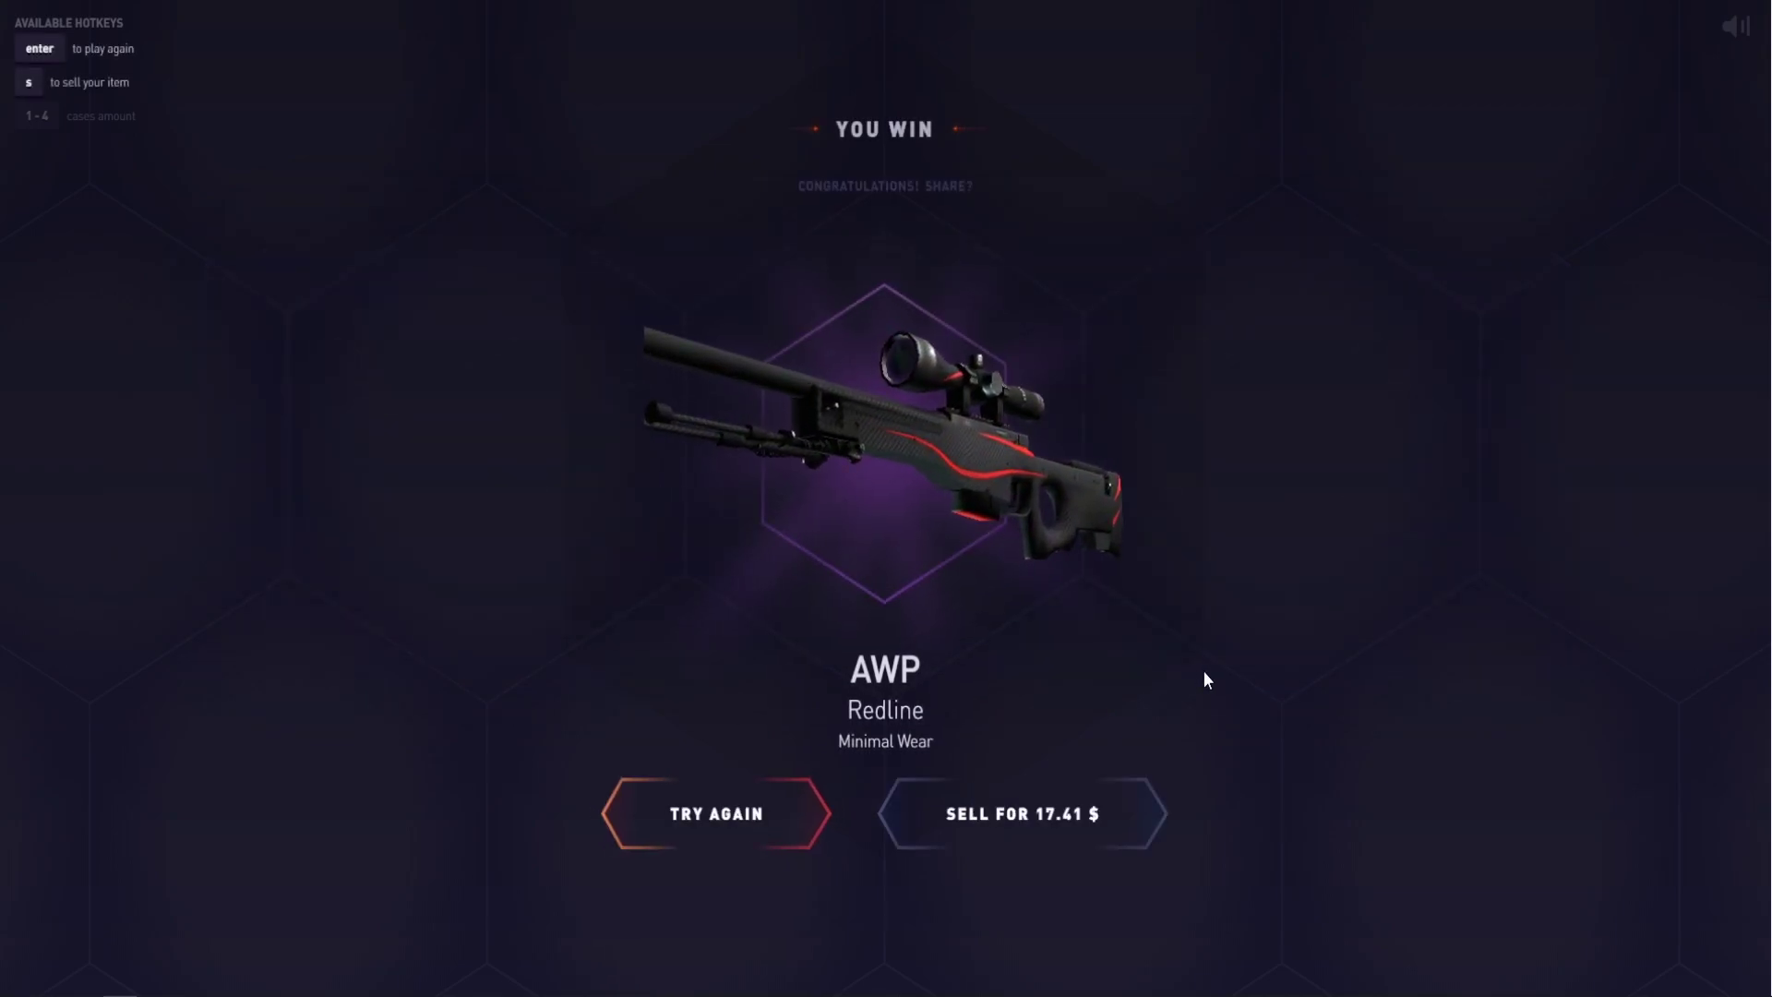
scroll(1197, 566, up, 5)
- Join the 10 $ AWP battle from the battles list and win 12.55 $
click(1039, 161)
scroll(1143, 582, down, 5)
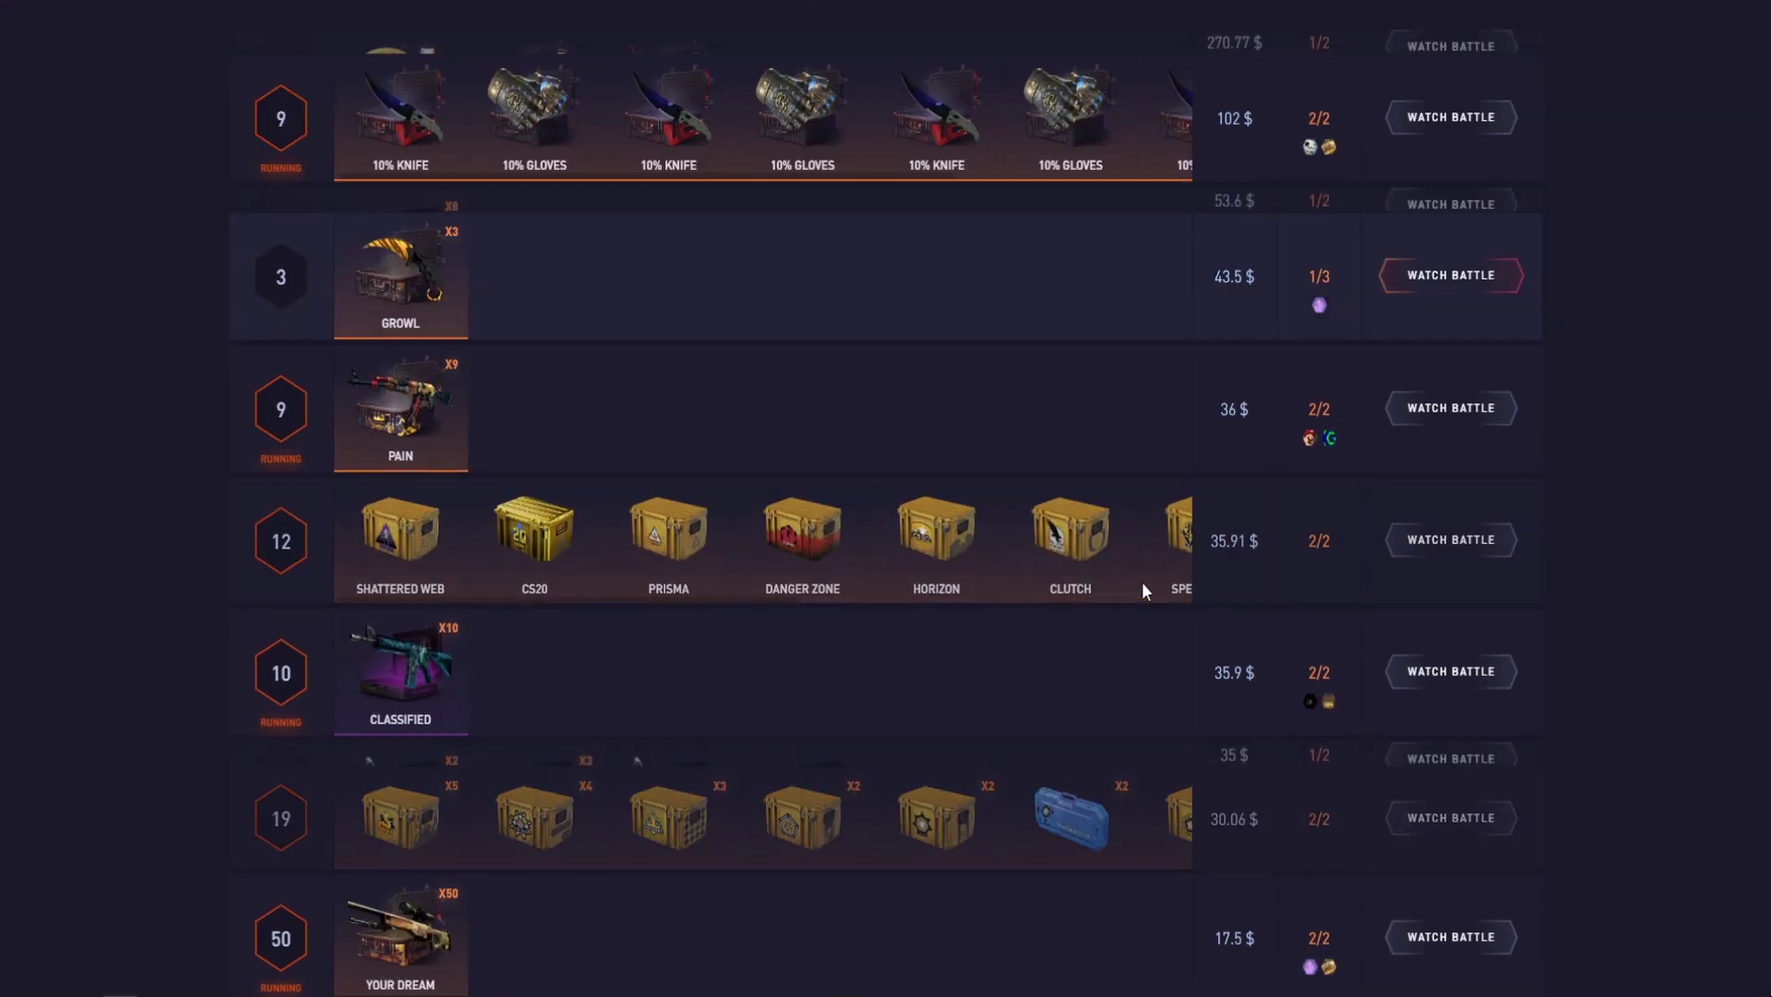
scroll(1138, 583, down, 3)
scroll(1138, 580, down, 3)
scroll(1186, 527, down, 3)
scroll(1185, 525, down, 1)
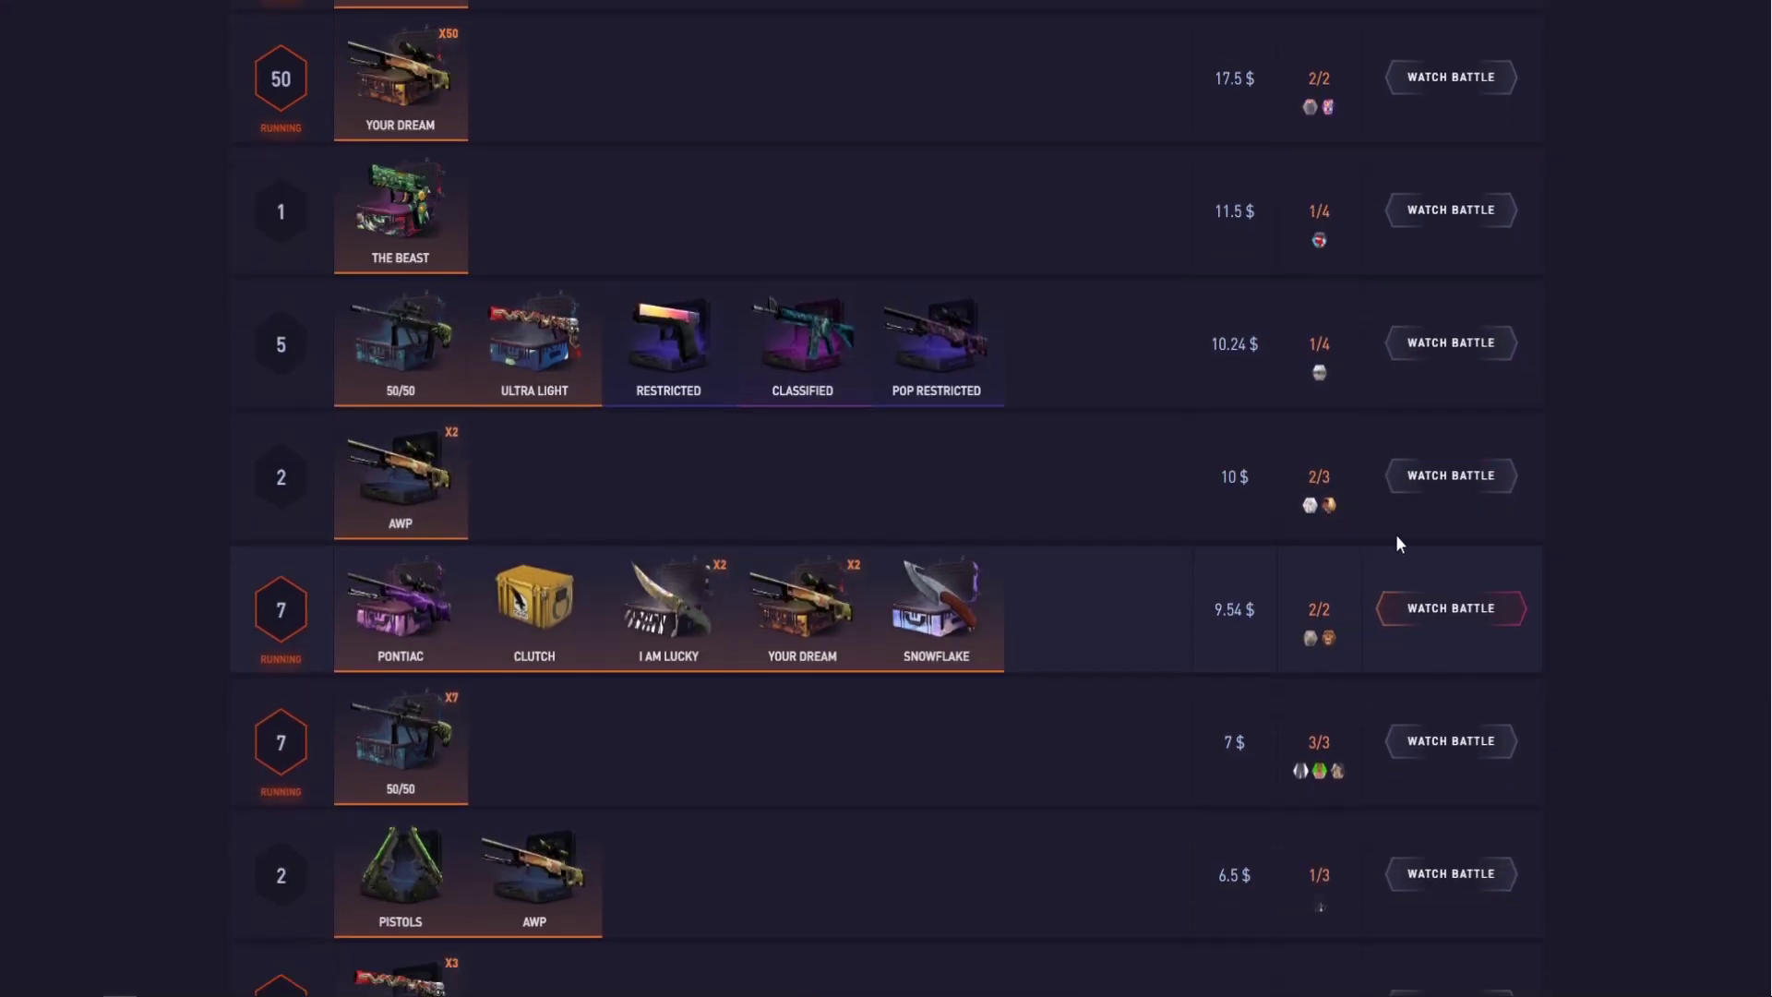
click(1450, 468)
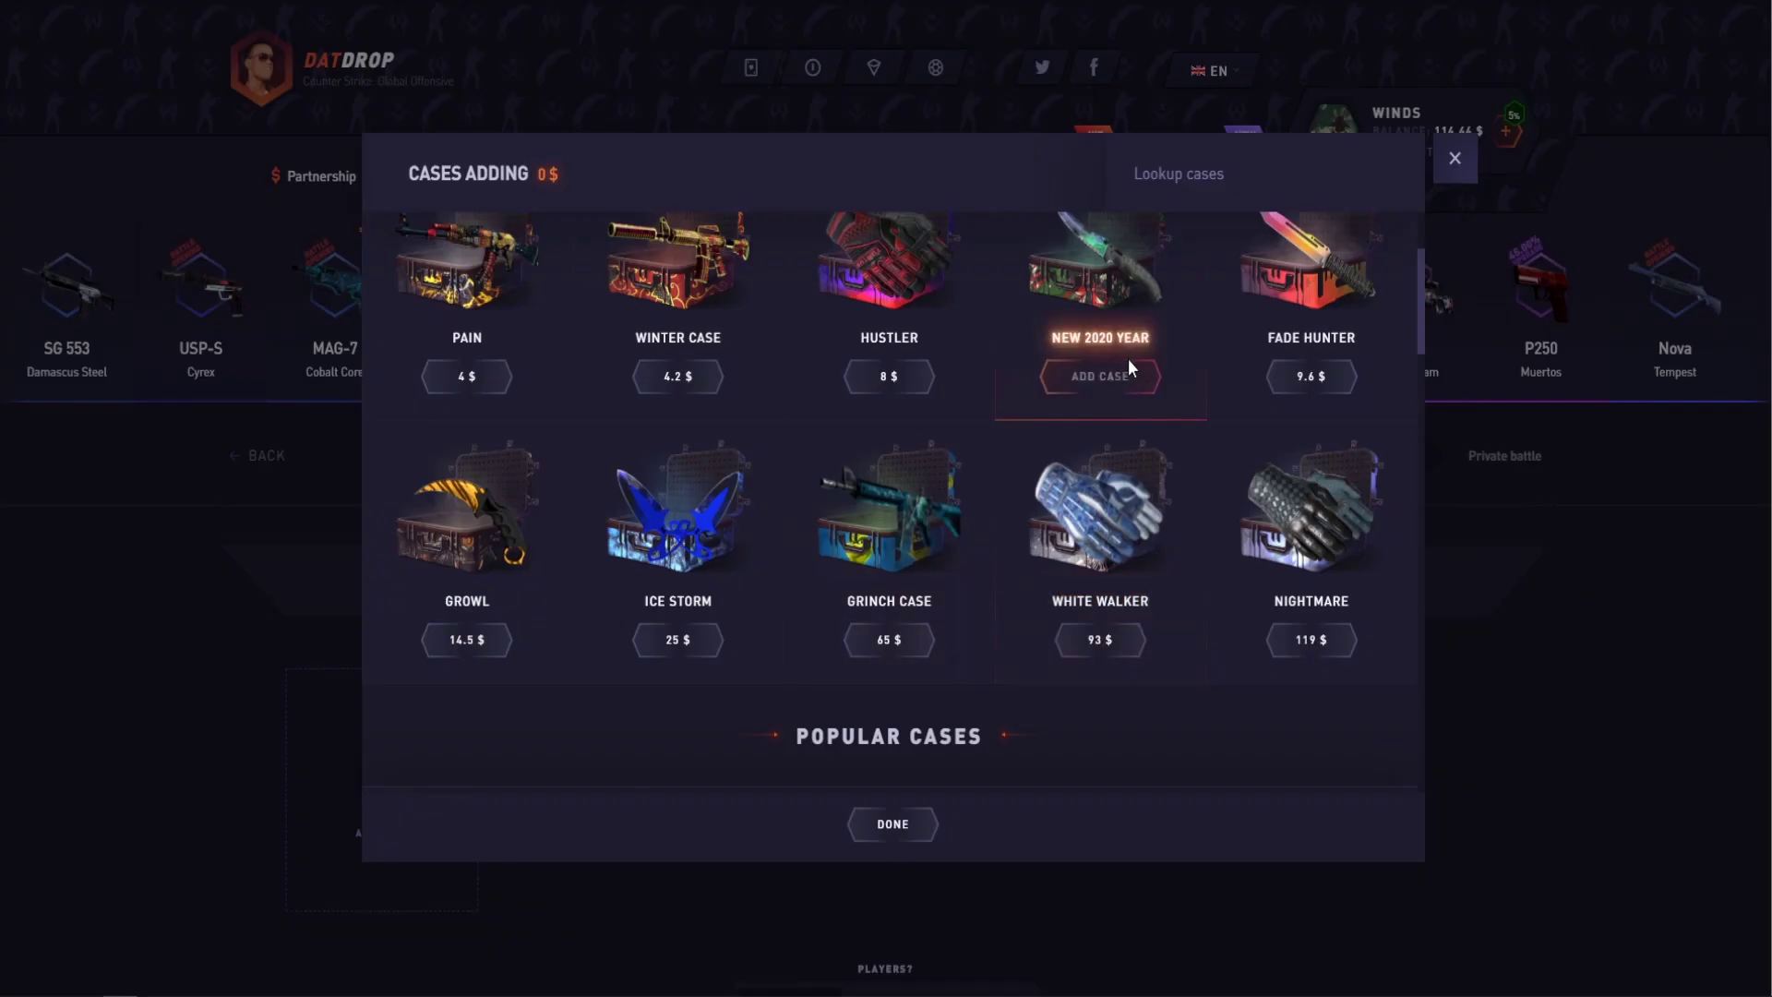
- Create the 8.6 $ New 2020 Year battle and a three-player 7 $ Extra Rifles battle
click(1128, 359)
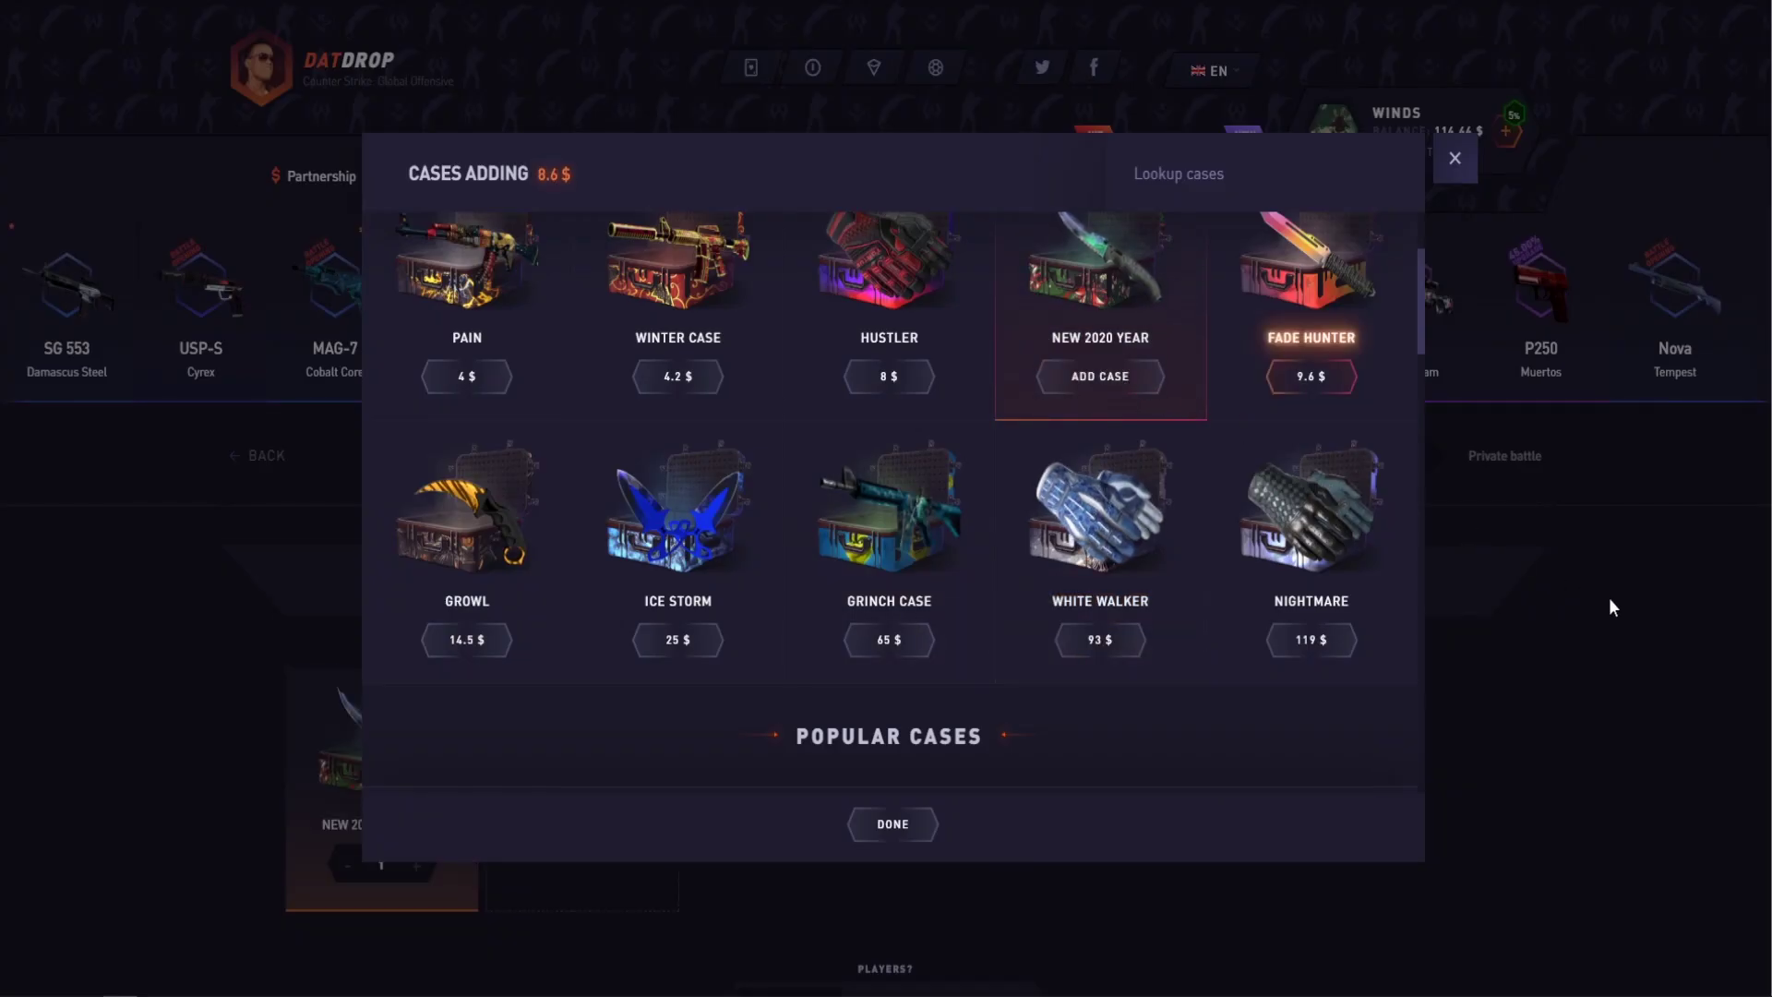
scroll(1067, 620, down, 1)
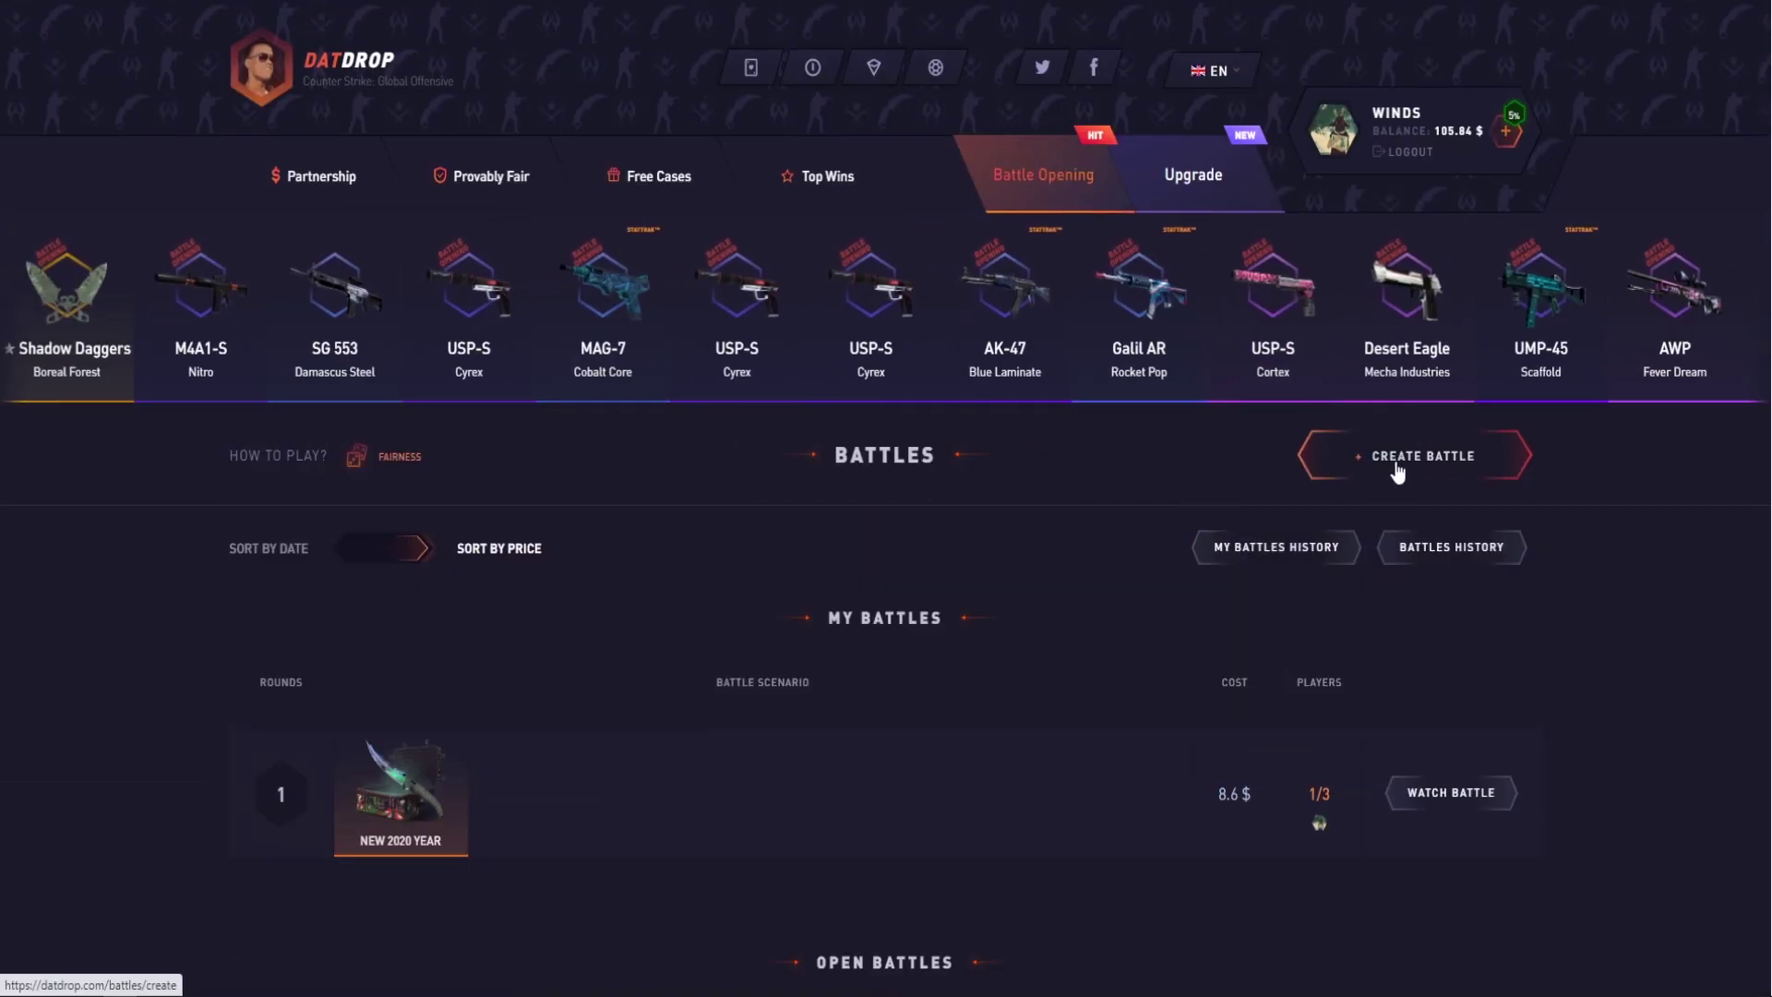
click(1398, 472)
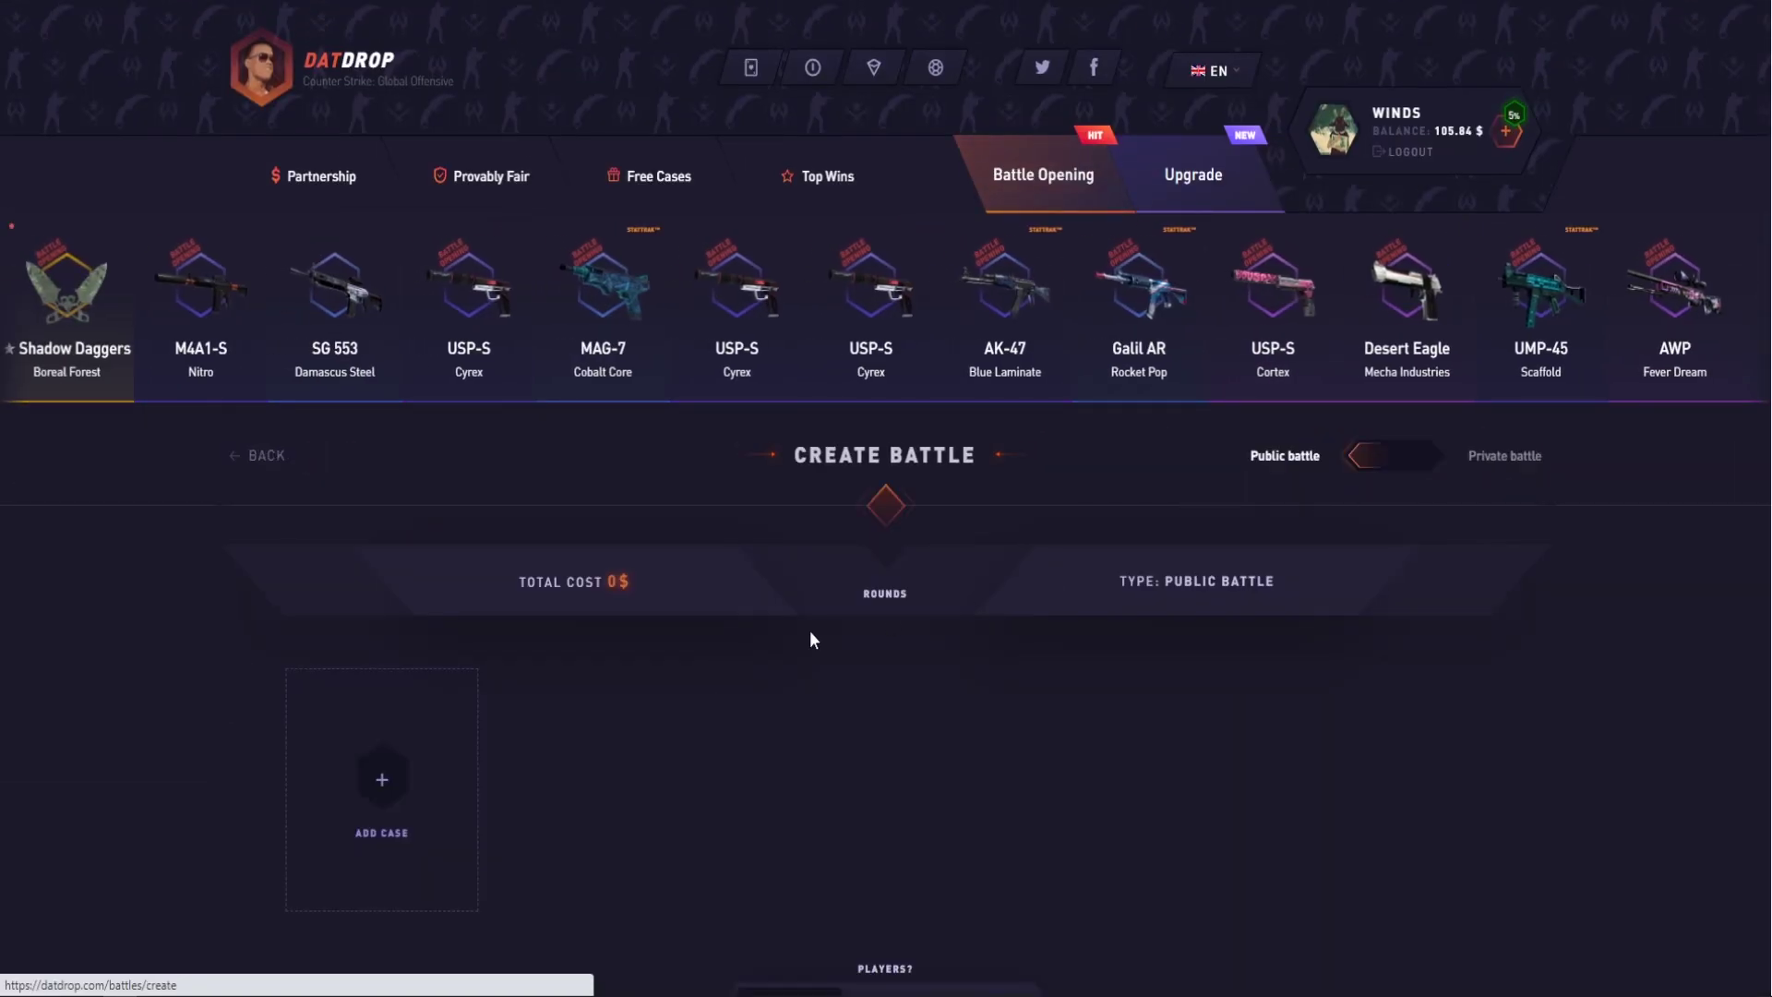
click(851, 534)
scroll(1106, 525, down, 3)
scroll(1142, 541, down, 2)
scroll(1141, 539, up, 2)
click(1100, 603)
click(892, 822)
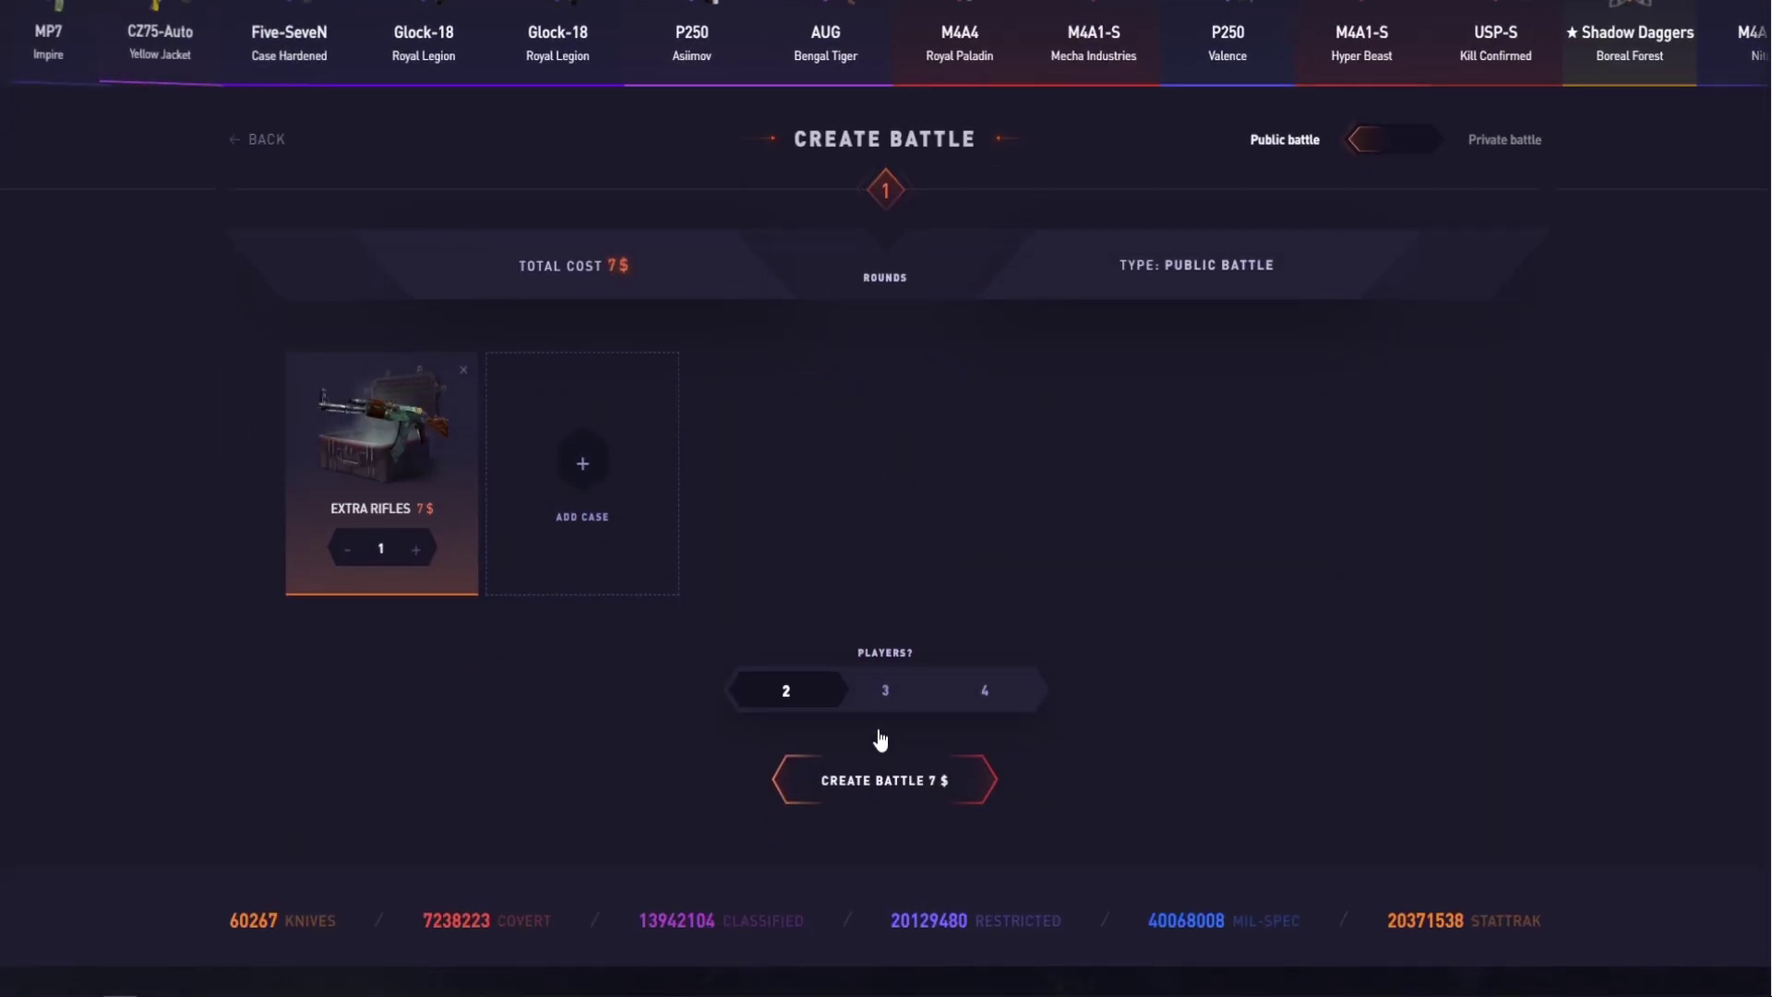
click(885, 714)
click(884, 806)
- Watch the 8.6 $ New 2020 Year battle, then return to the battles list
click(266, 456)
scroll(1524, 533, down, 2)
scroll(1133, 602, down, 5)
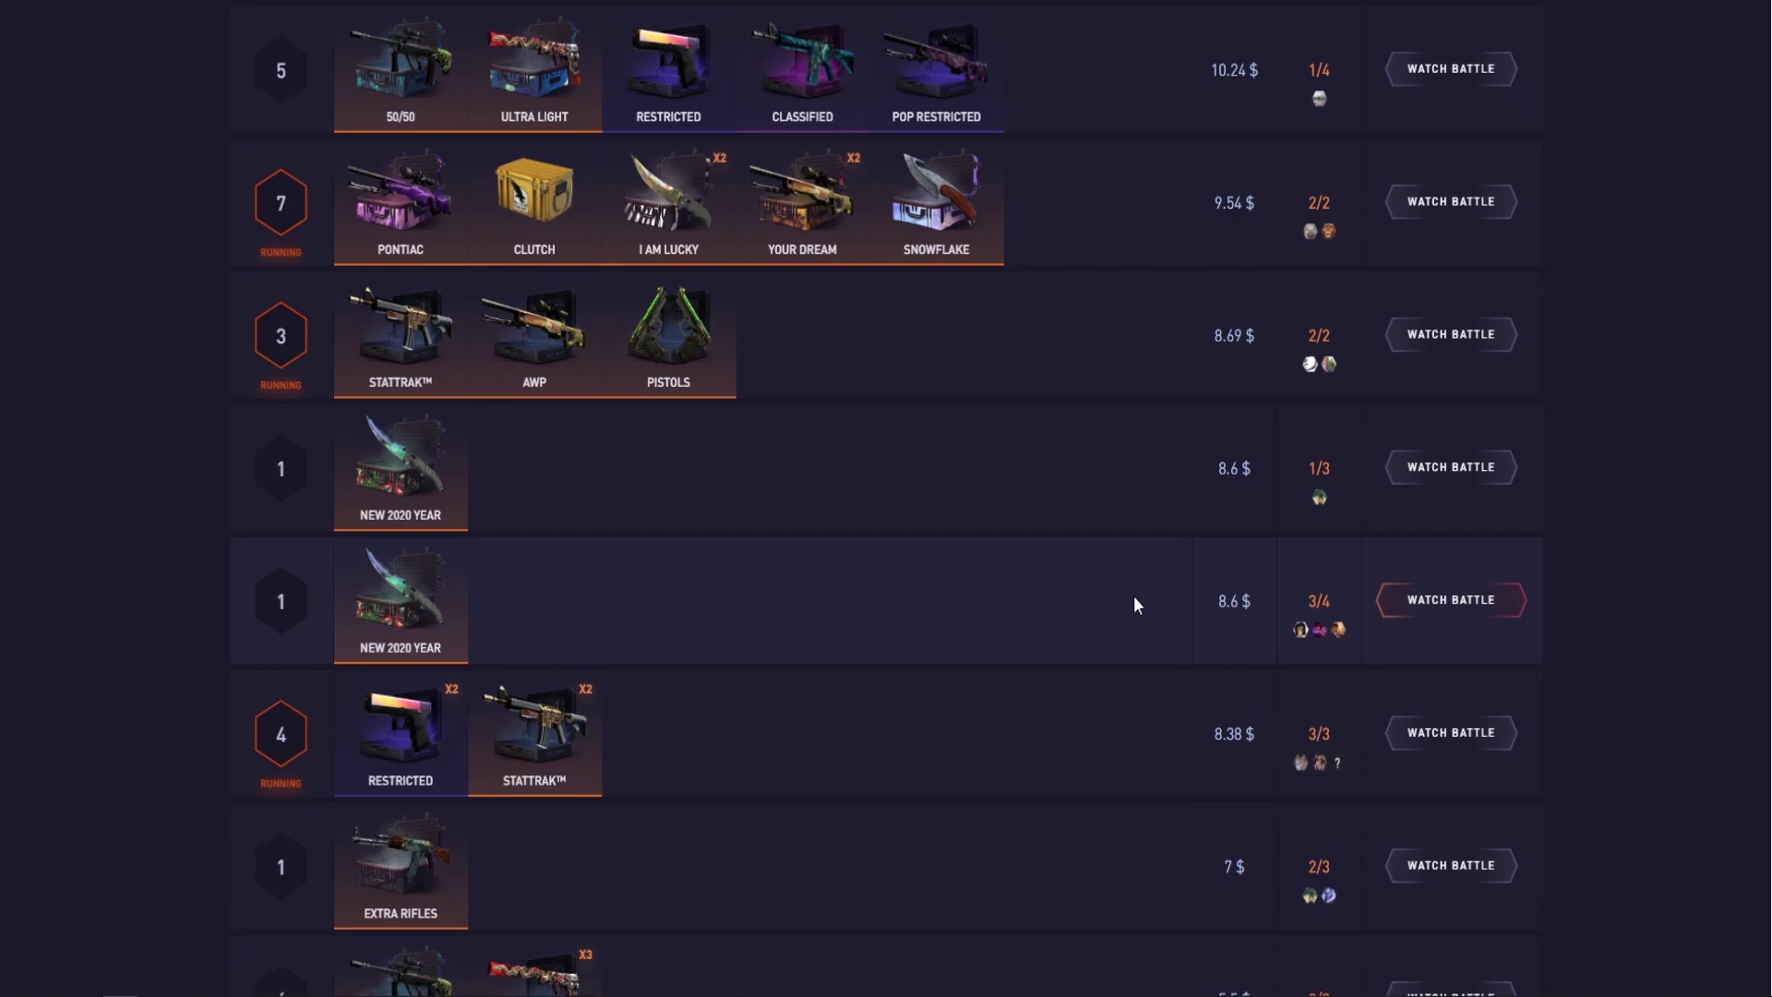
click(1452, 600)
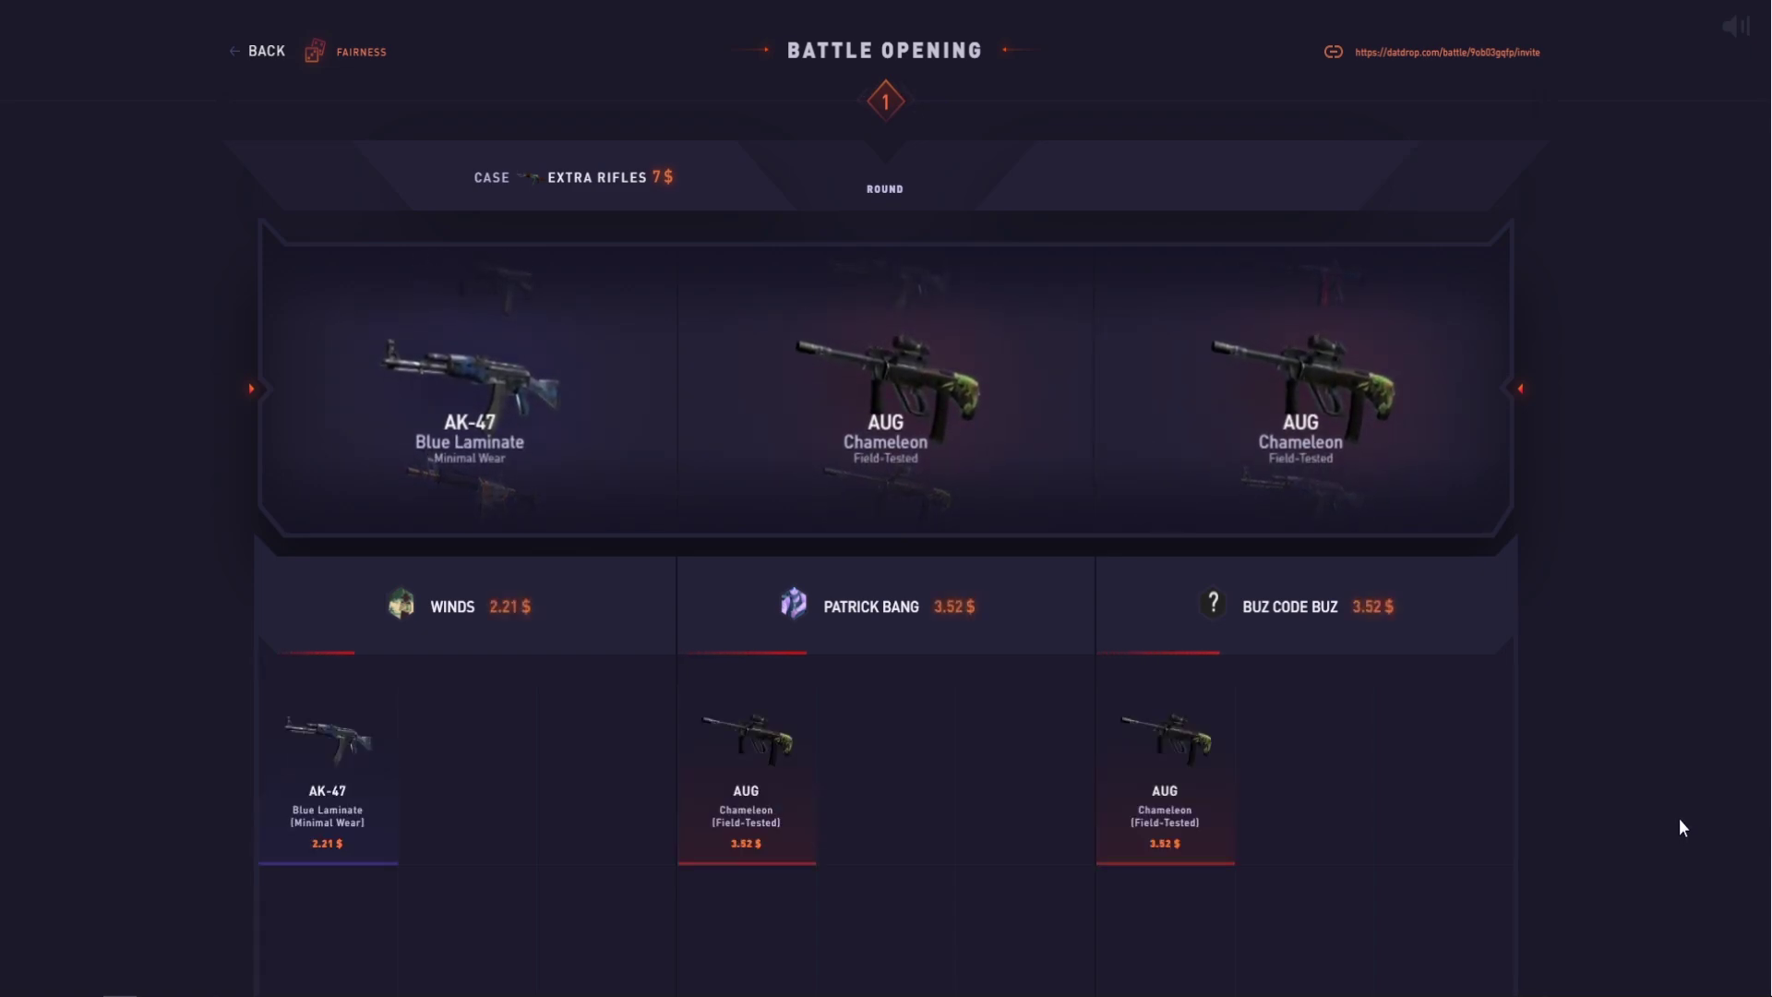
key(alt+Left)
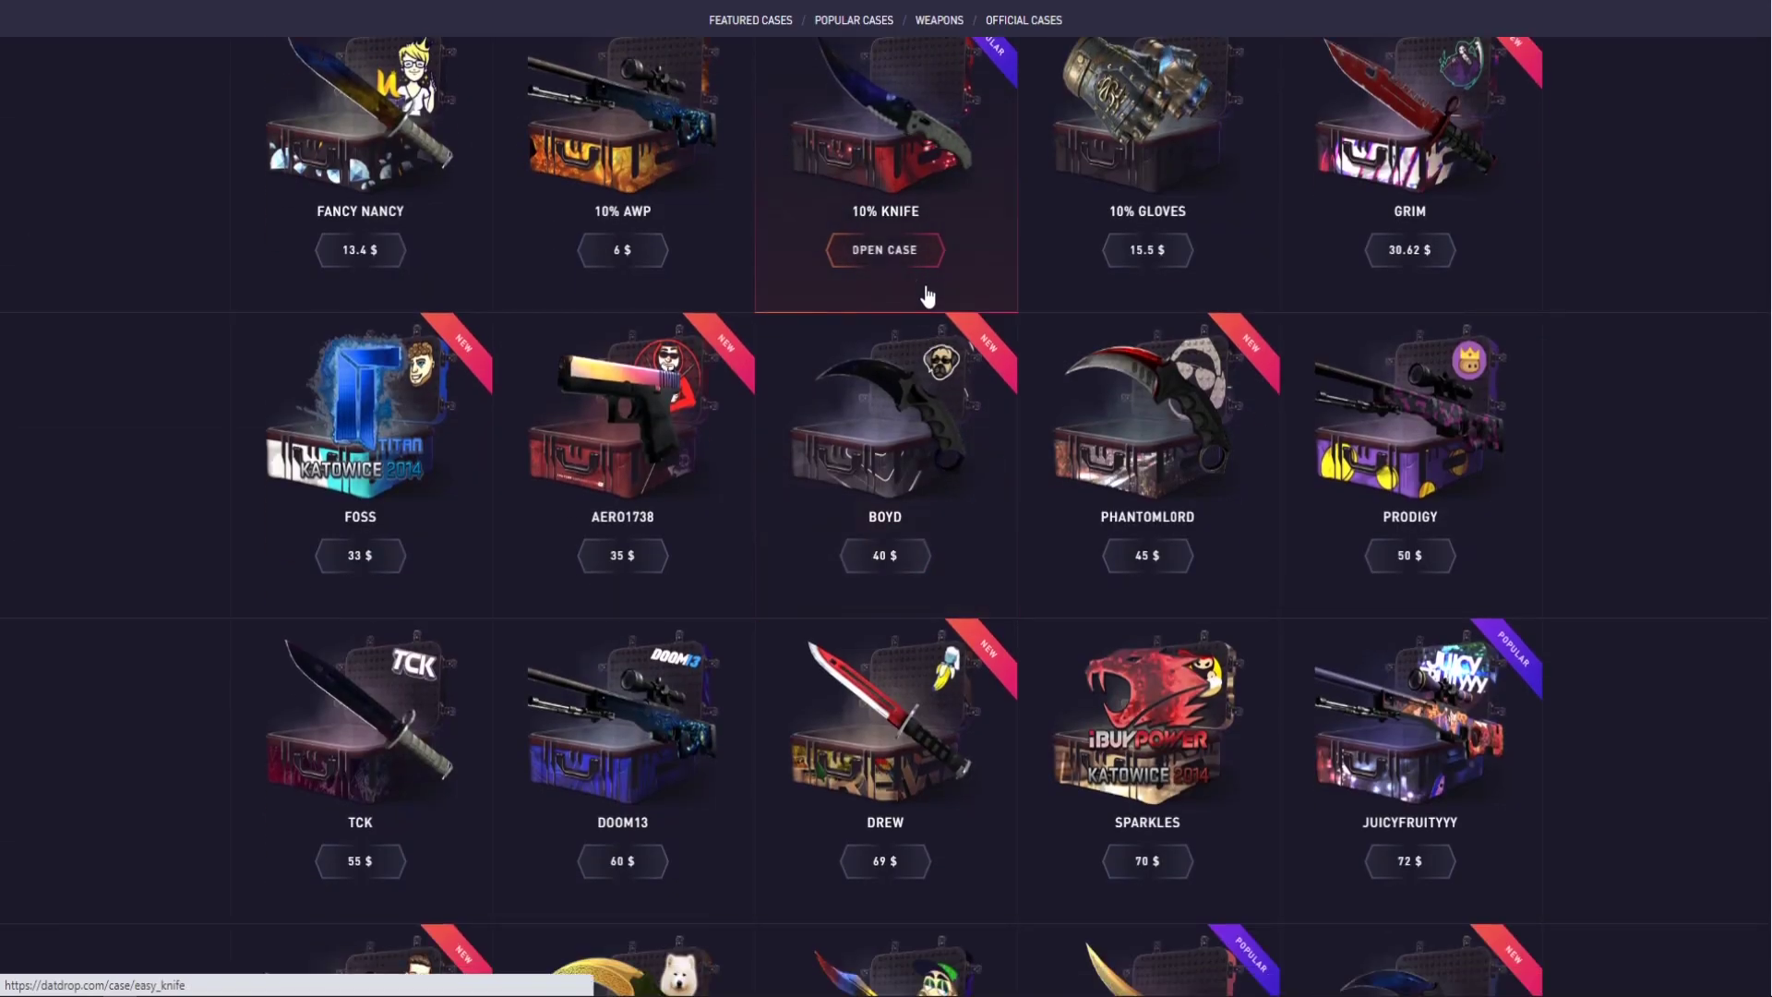
- Open the 10% Knife case twice, check the profile inventory, then view the battles
click(918, 254)
key(Return)
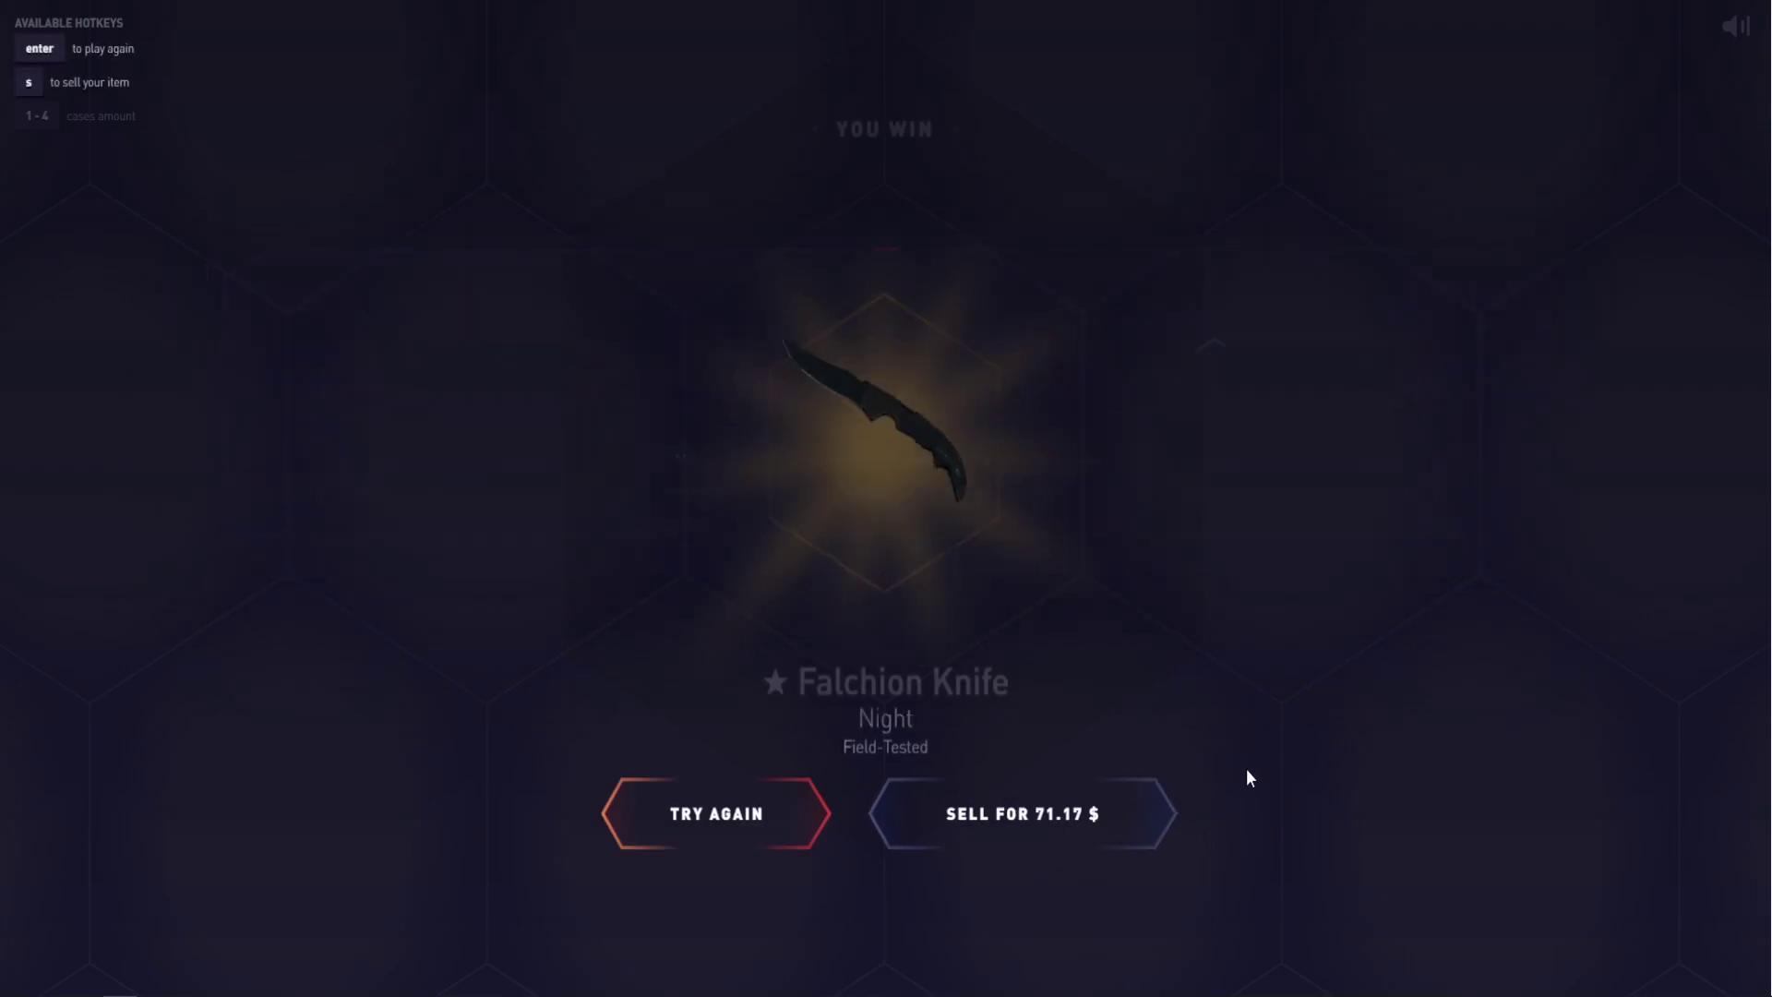
click(783, 815)
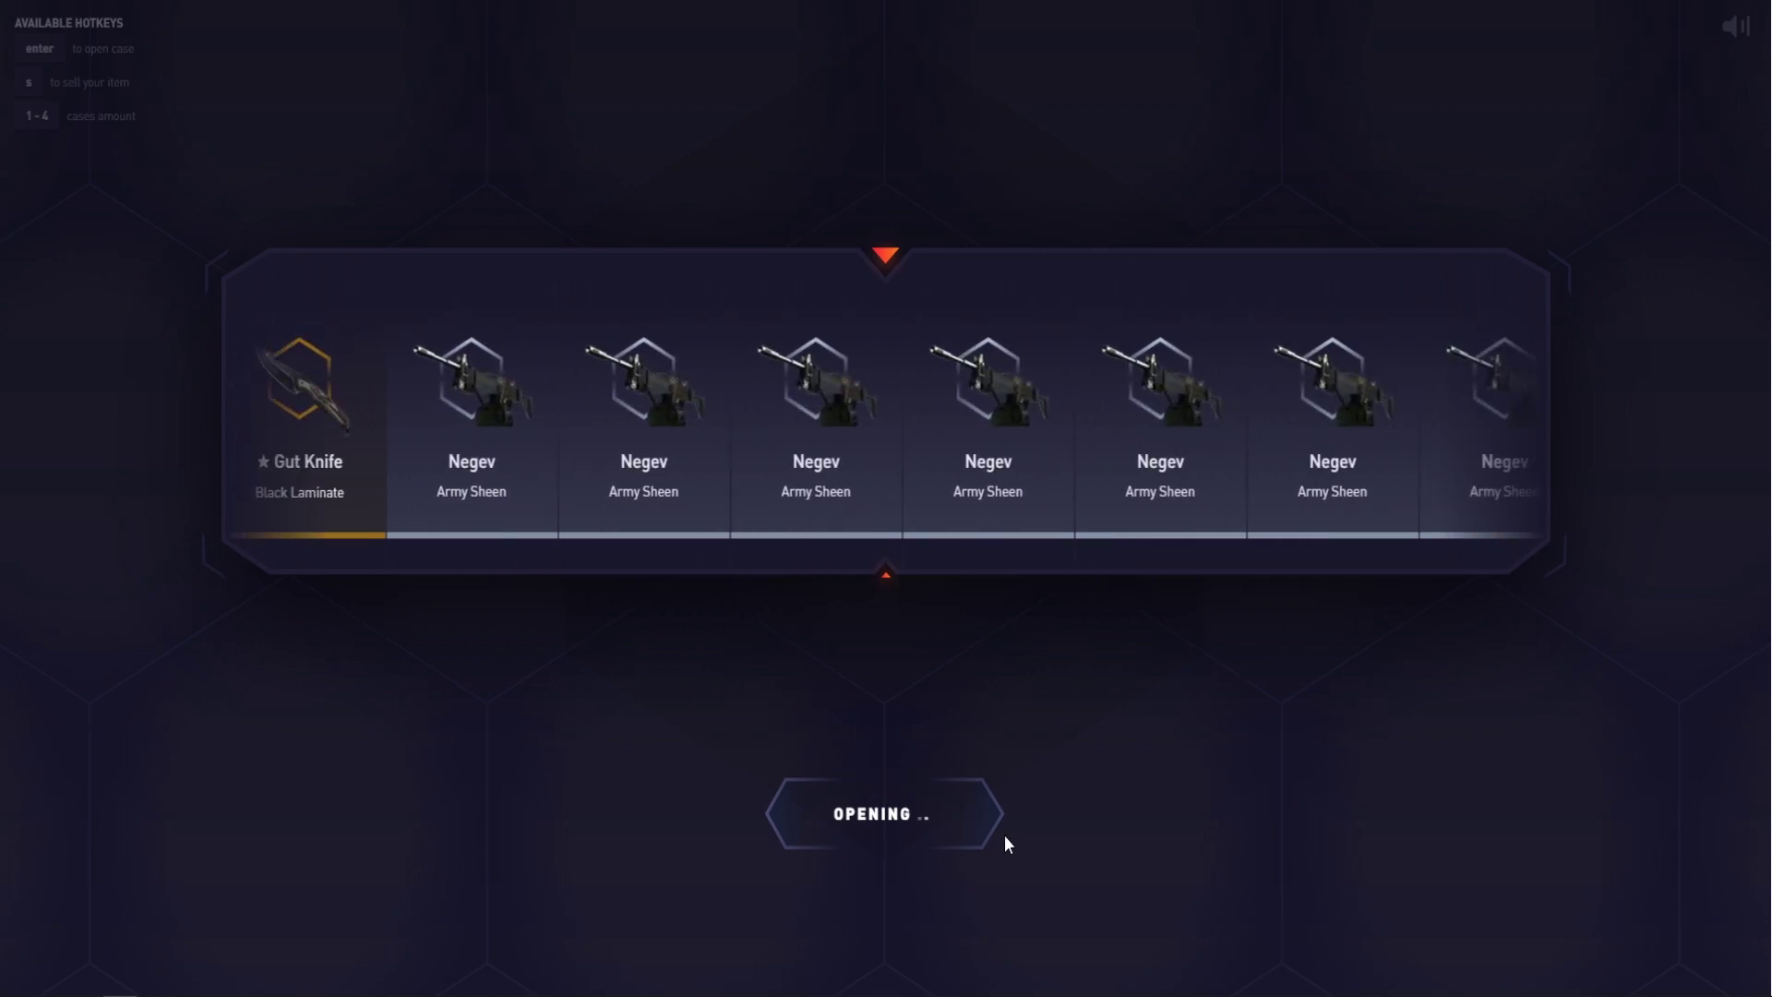
scroll(1015, 831, up, 3)
click(1333, 131)
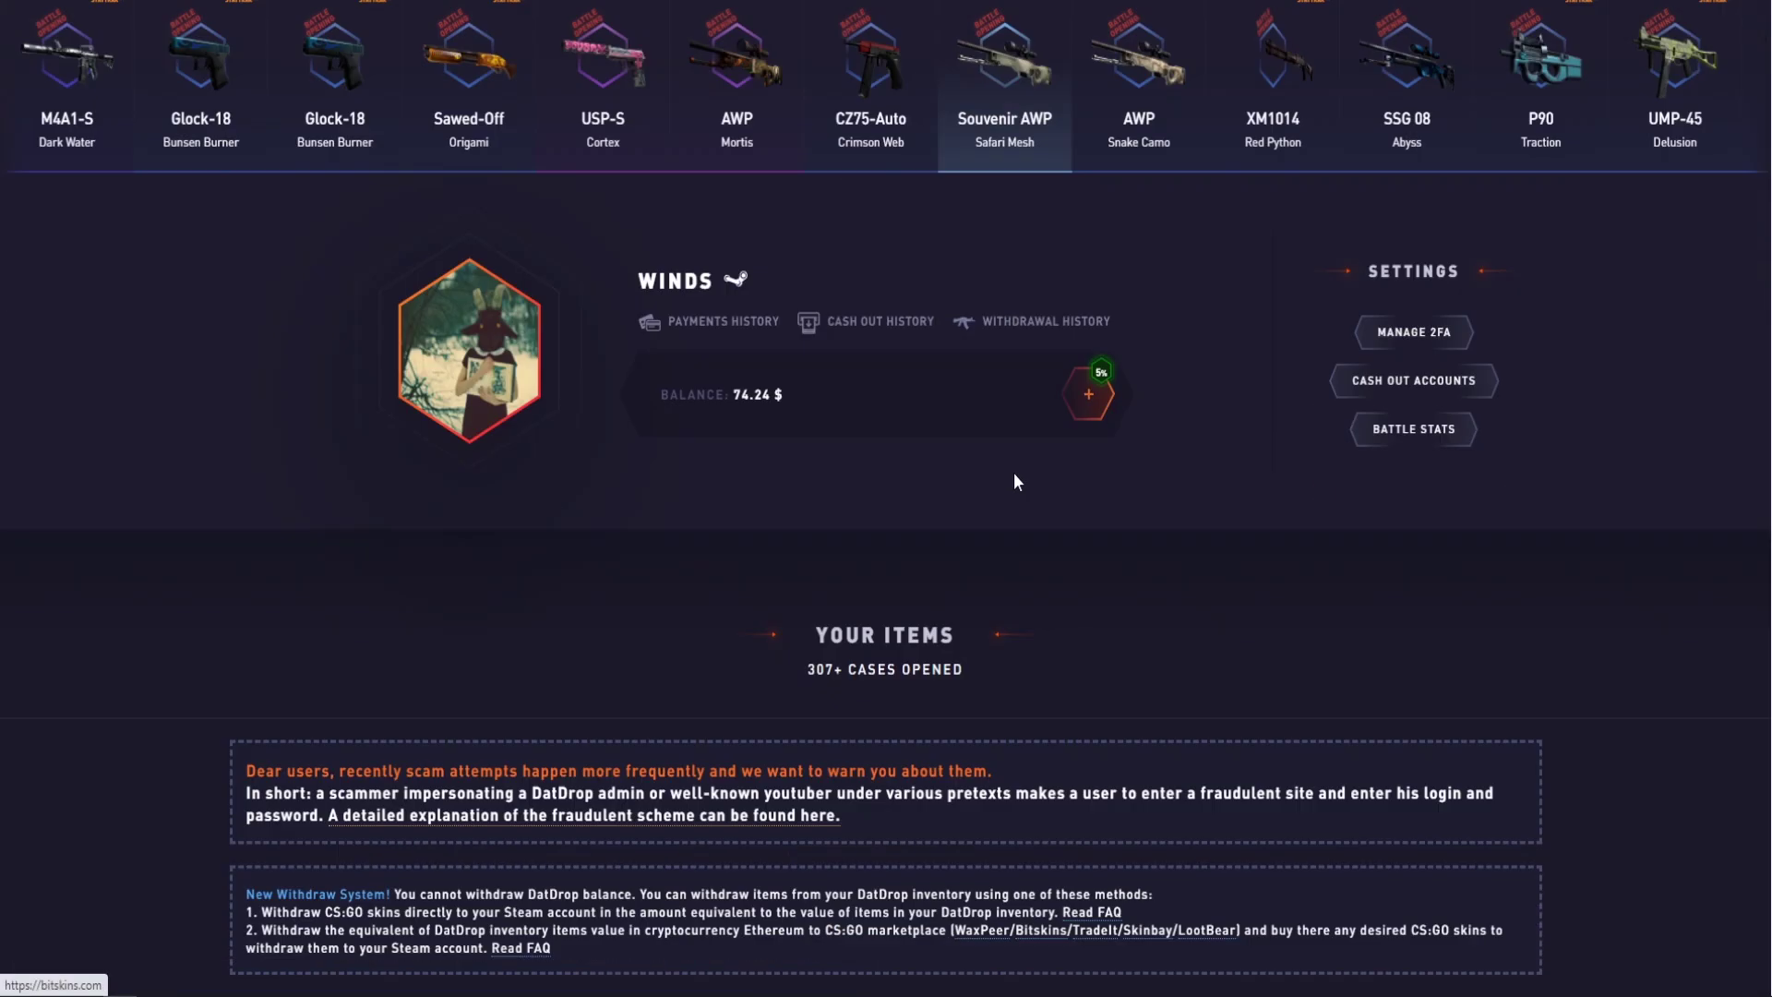
scroll(995, 474, down, 3)
scroll(583, 461, up, 5)
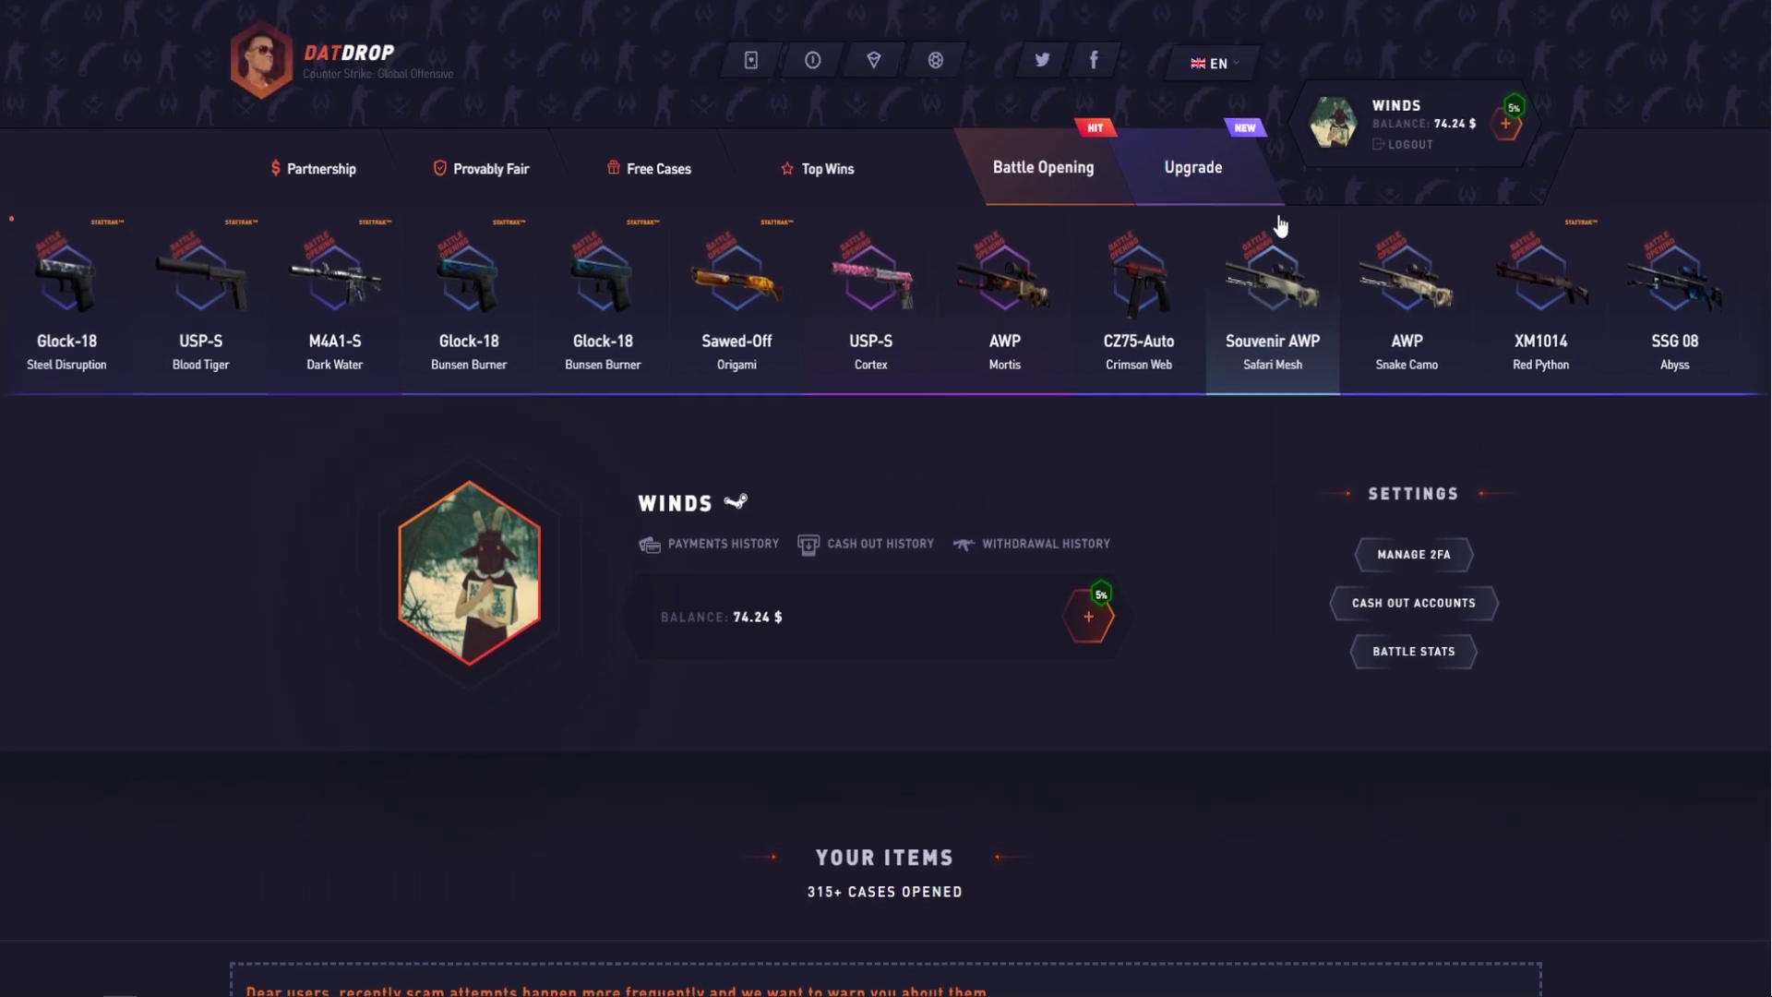
scroll(921, 591, down, 5)
scroll(896, 596, up, 5)
click(1066, 208)
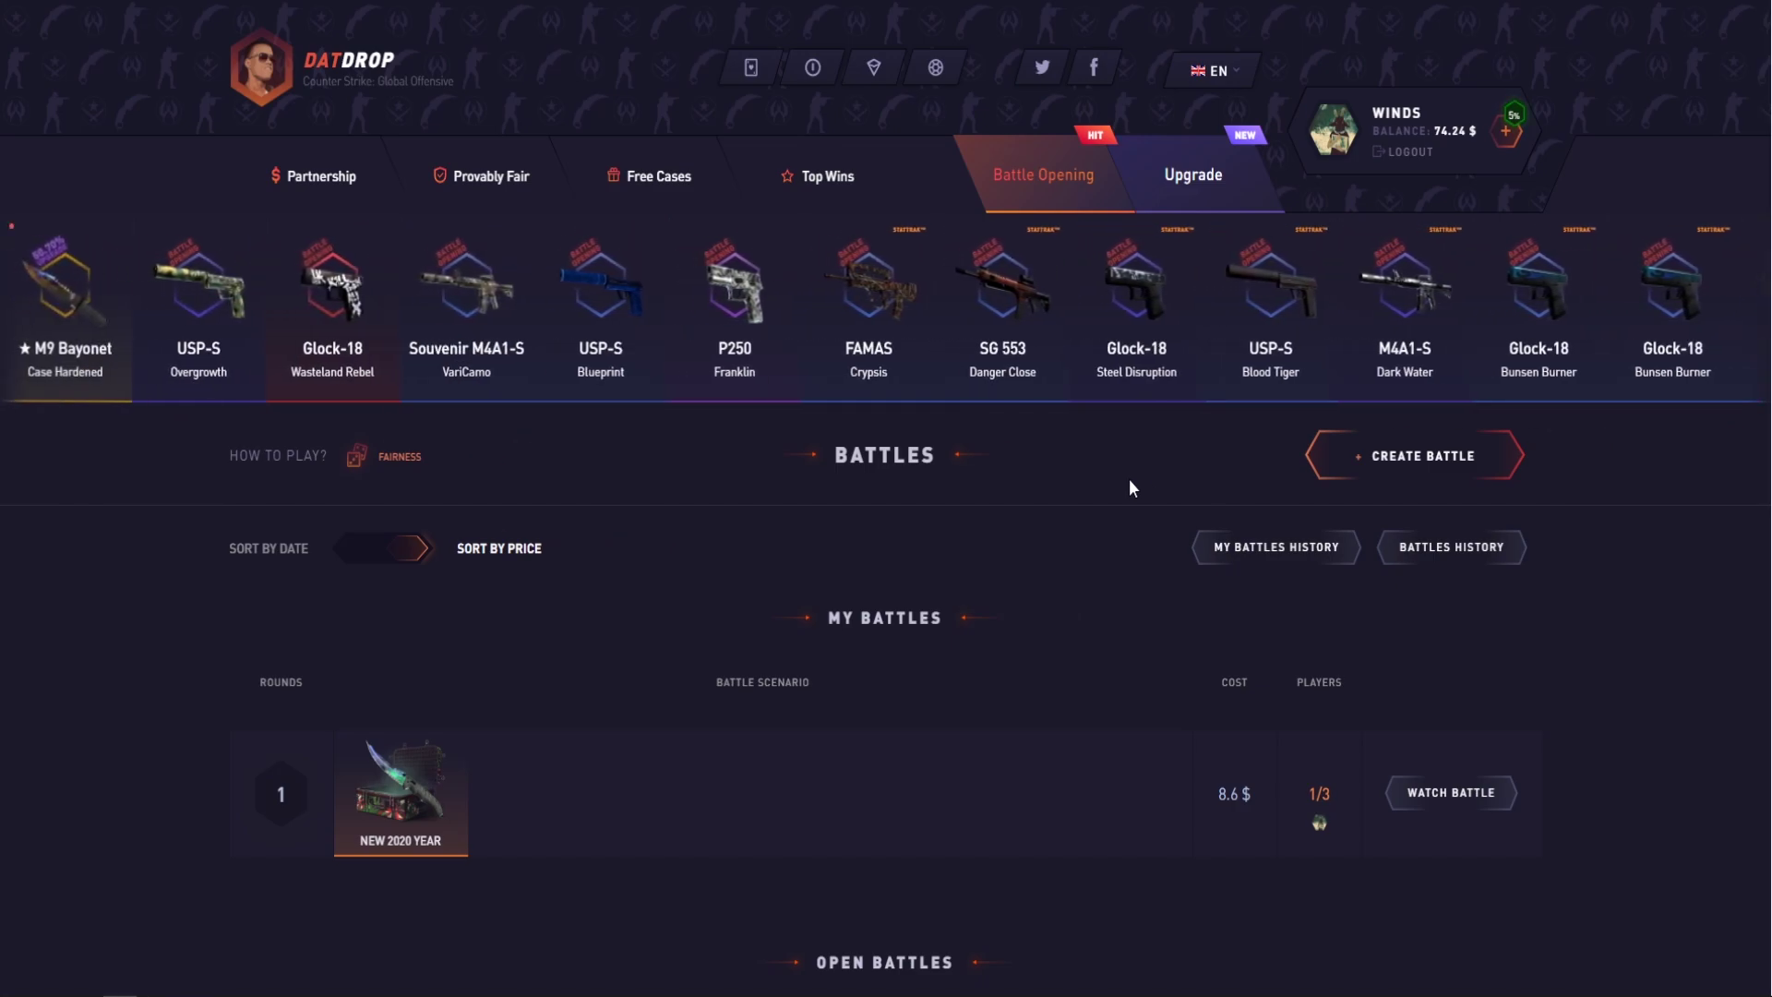
scroll(1135, 476, down, 8)
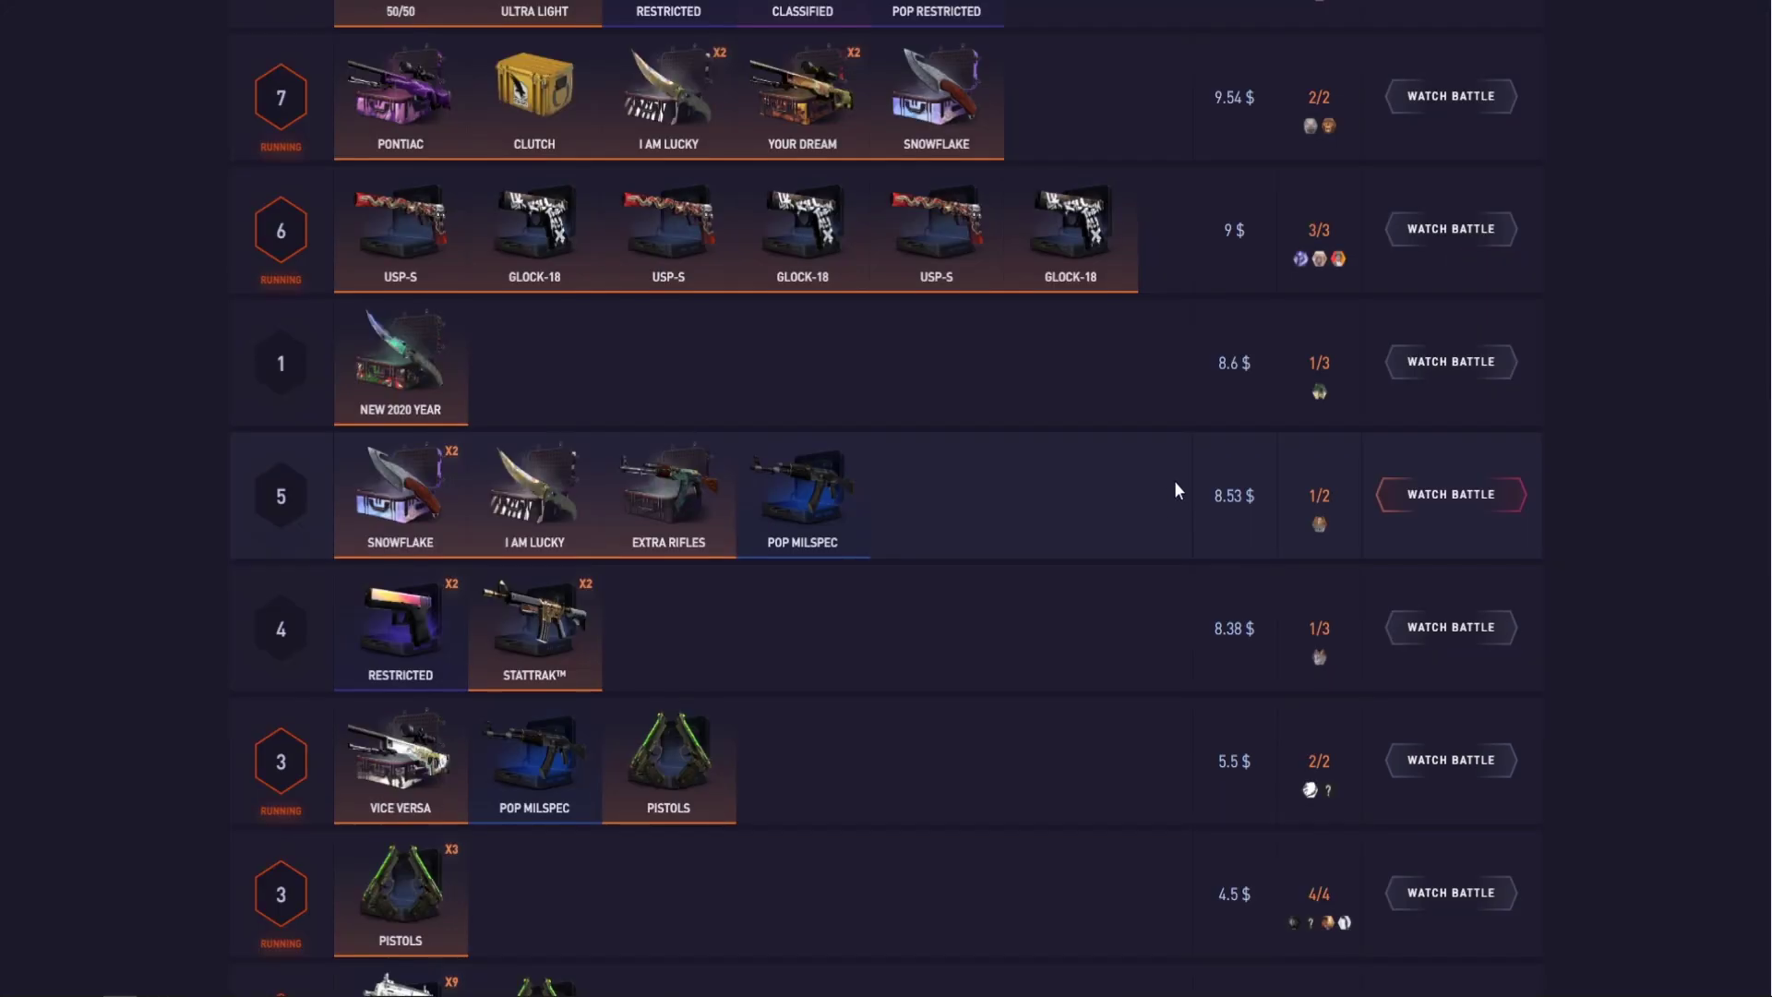
- Cancel the account's pending 8.6 $ New 2020 Year battle
click(1453, 362)
click(486, 471)
click(979, 64)
scroll(1097, 409, down, 5)
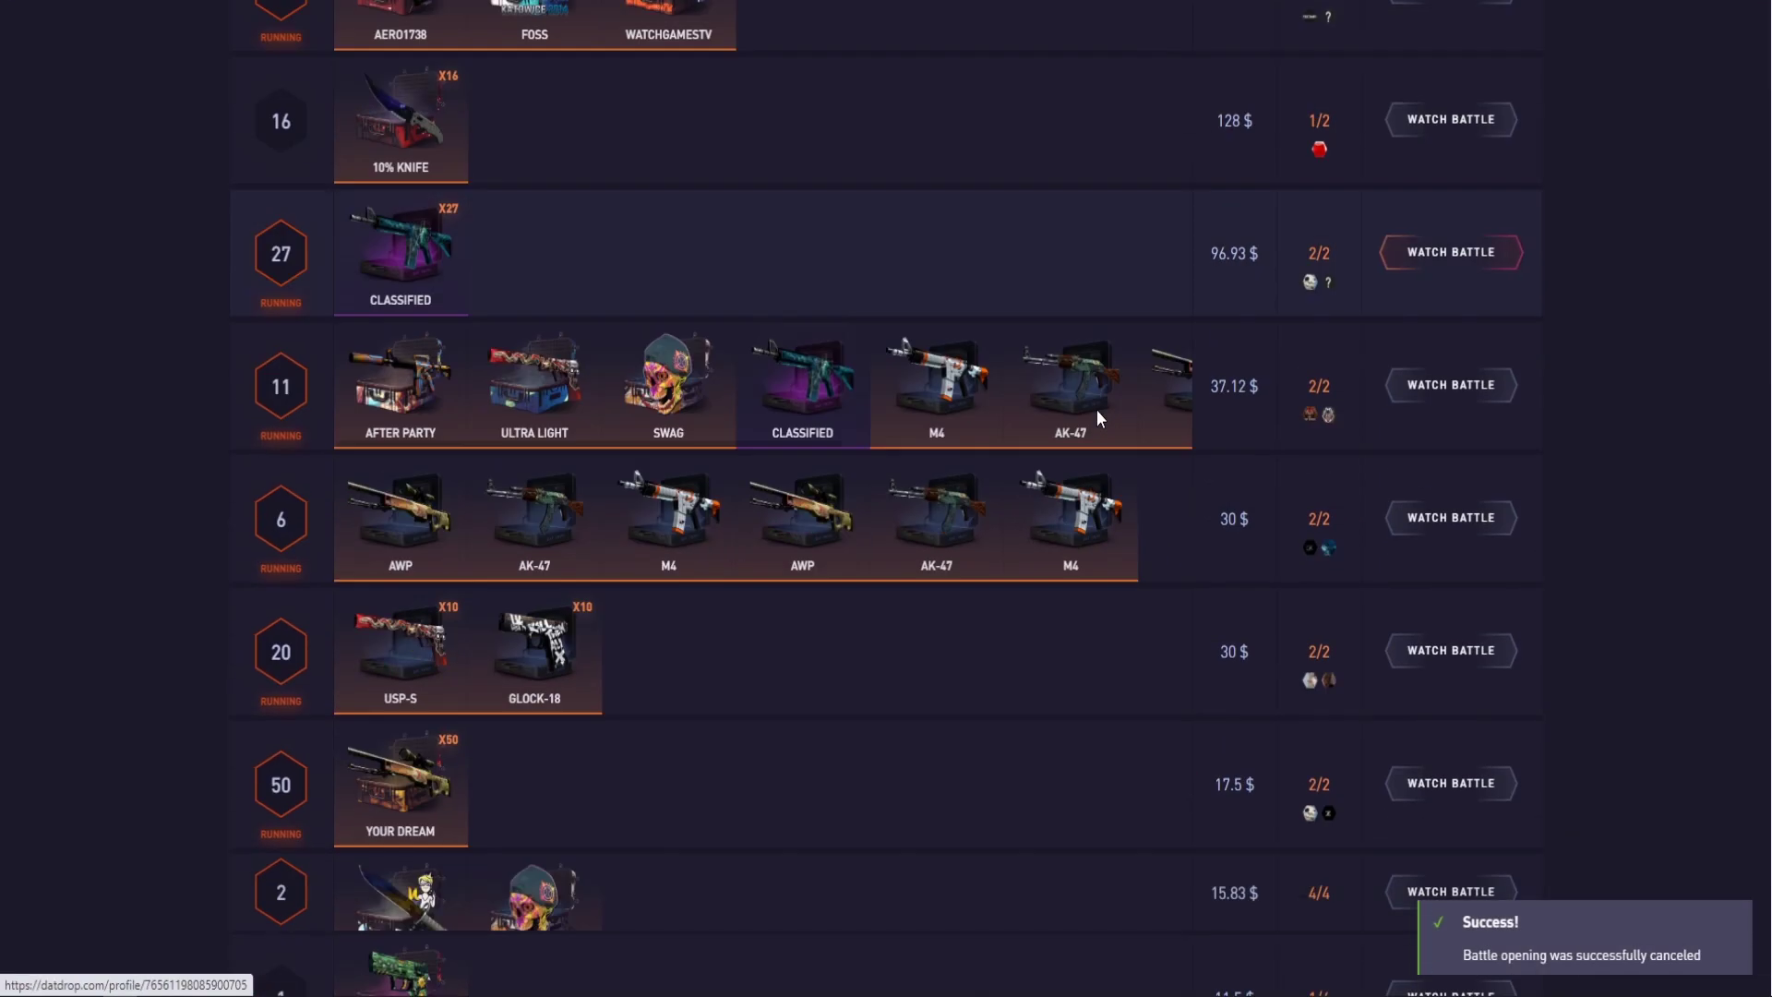
scroll(1095, 407, down, 5)
scroll(1095, 409, up, 5)
scroll(1178, 353, up, 5)
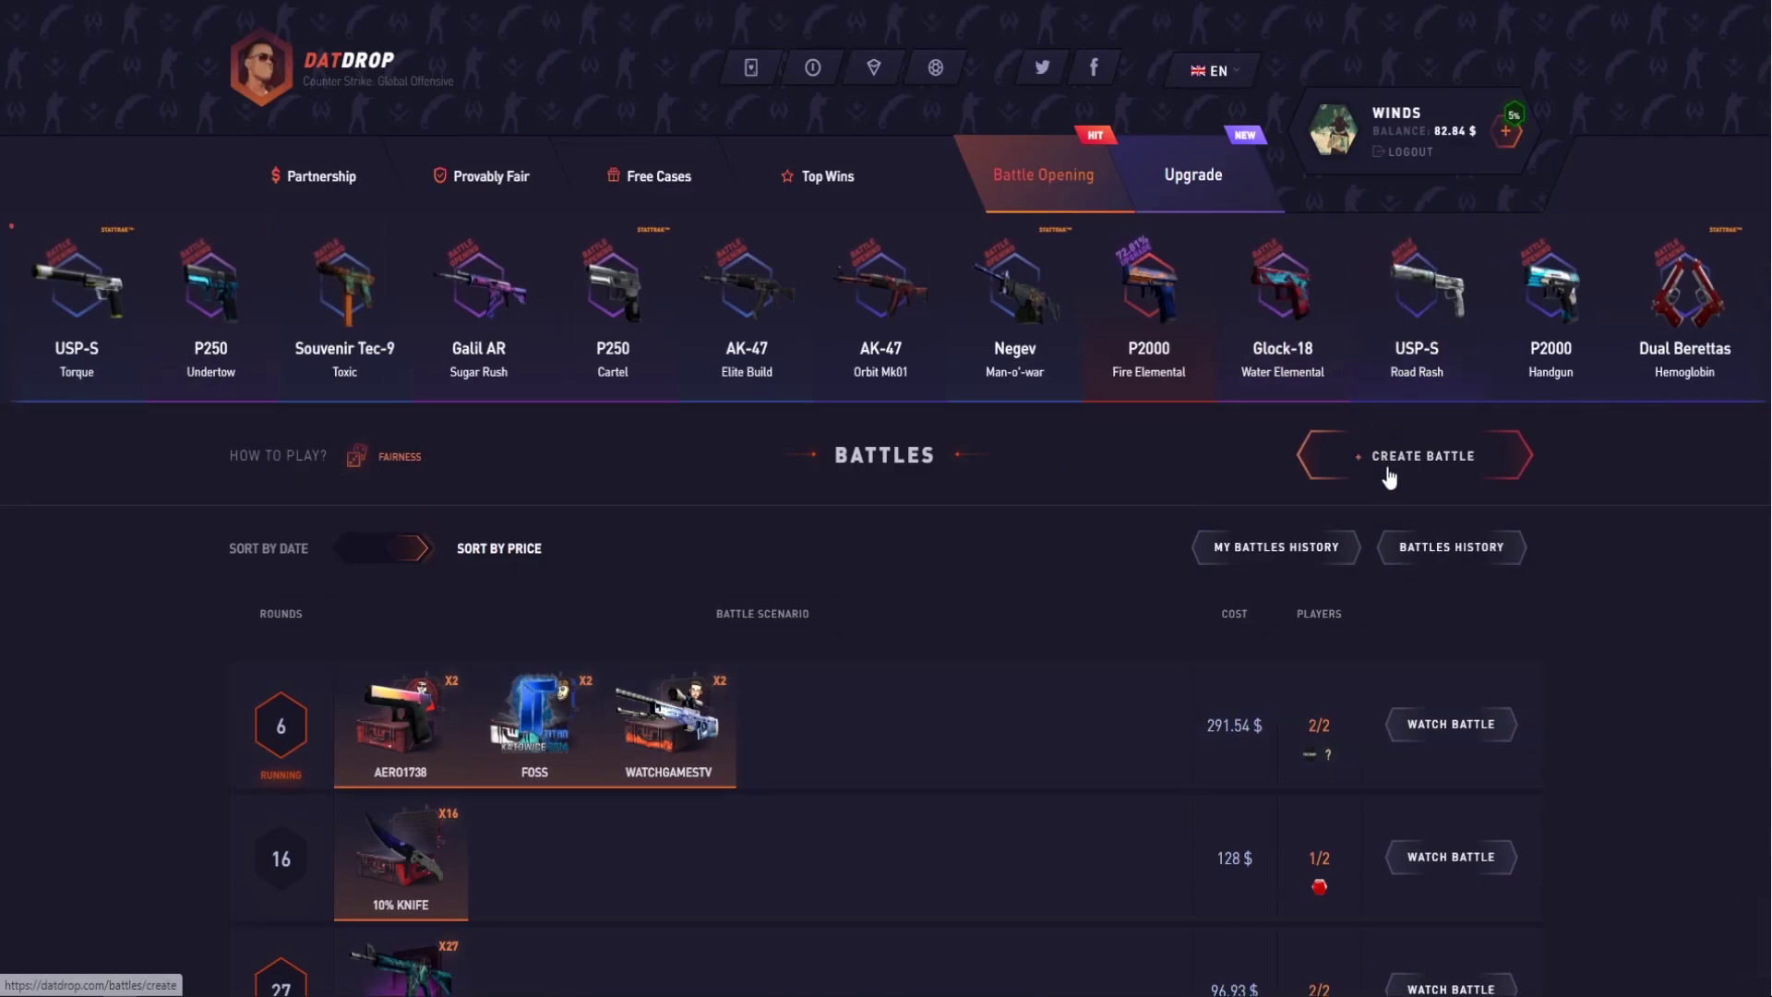
- Create and play a three-player 10 $ Prisma 2 battle, found by searching 'prism'
click(1421, 455)
click(380, 776)
click(1178, 173)
text(prism)
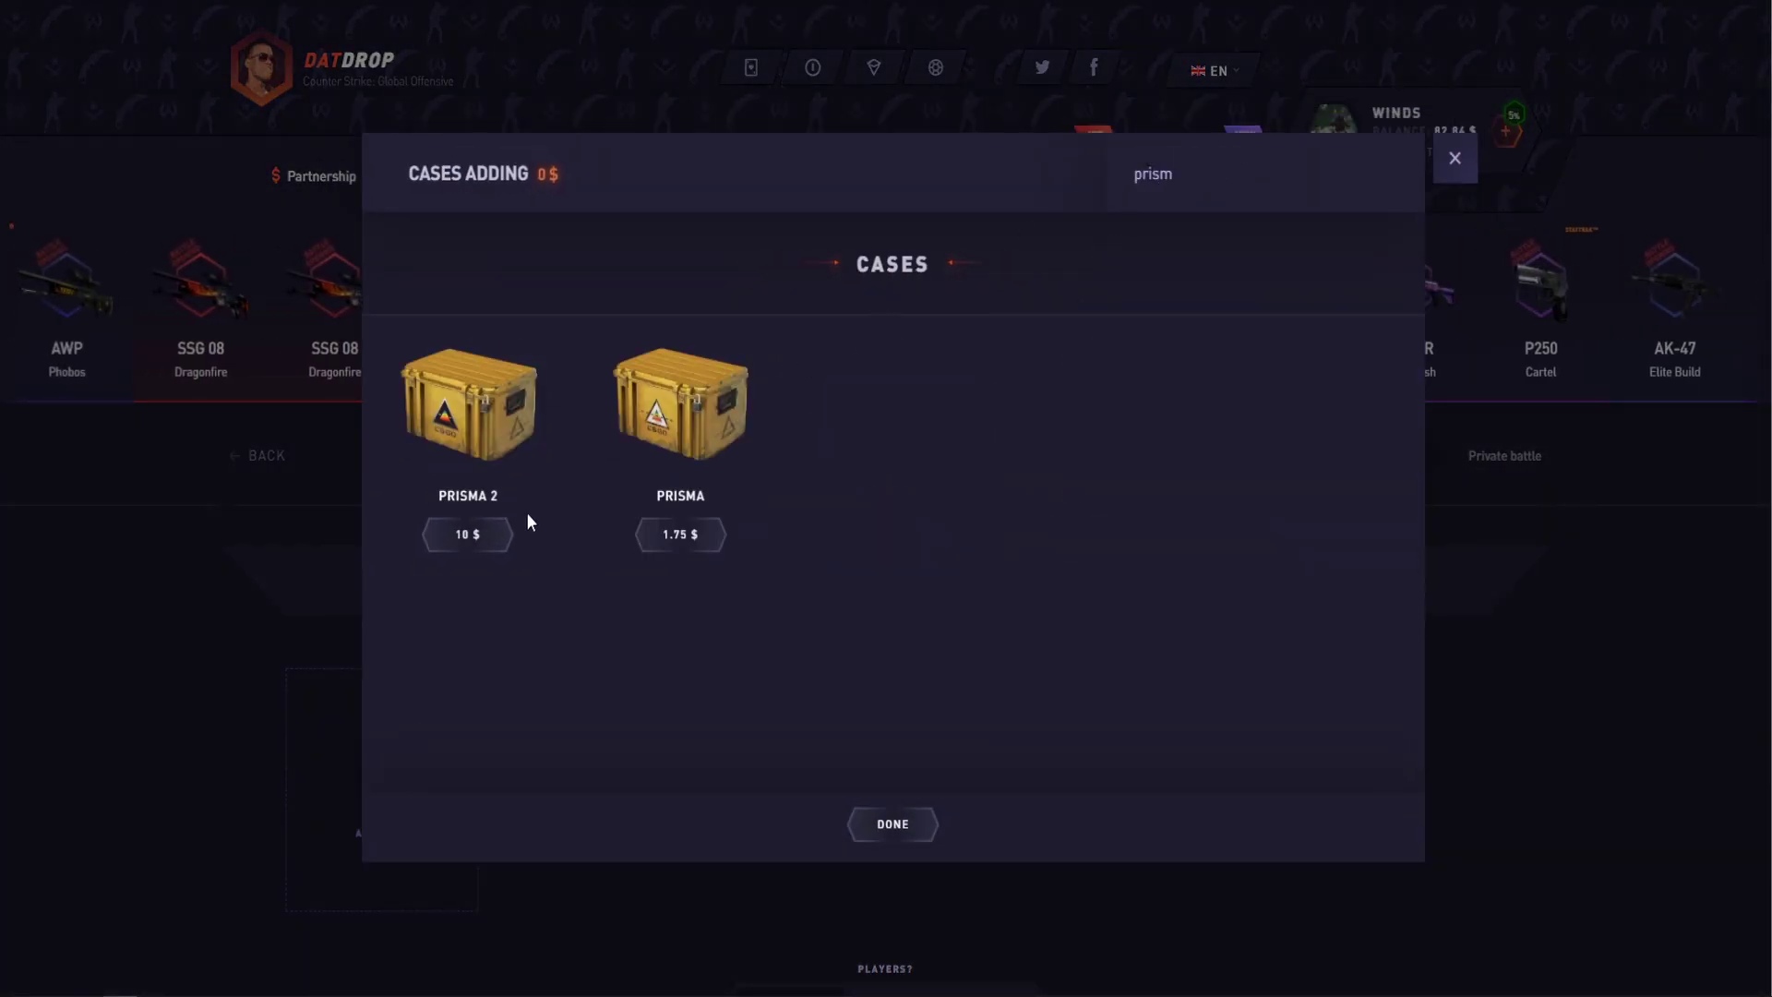
click(420, 545)
scroll(913, 589, down, 4)
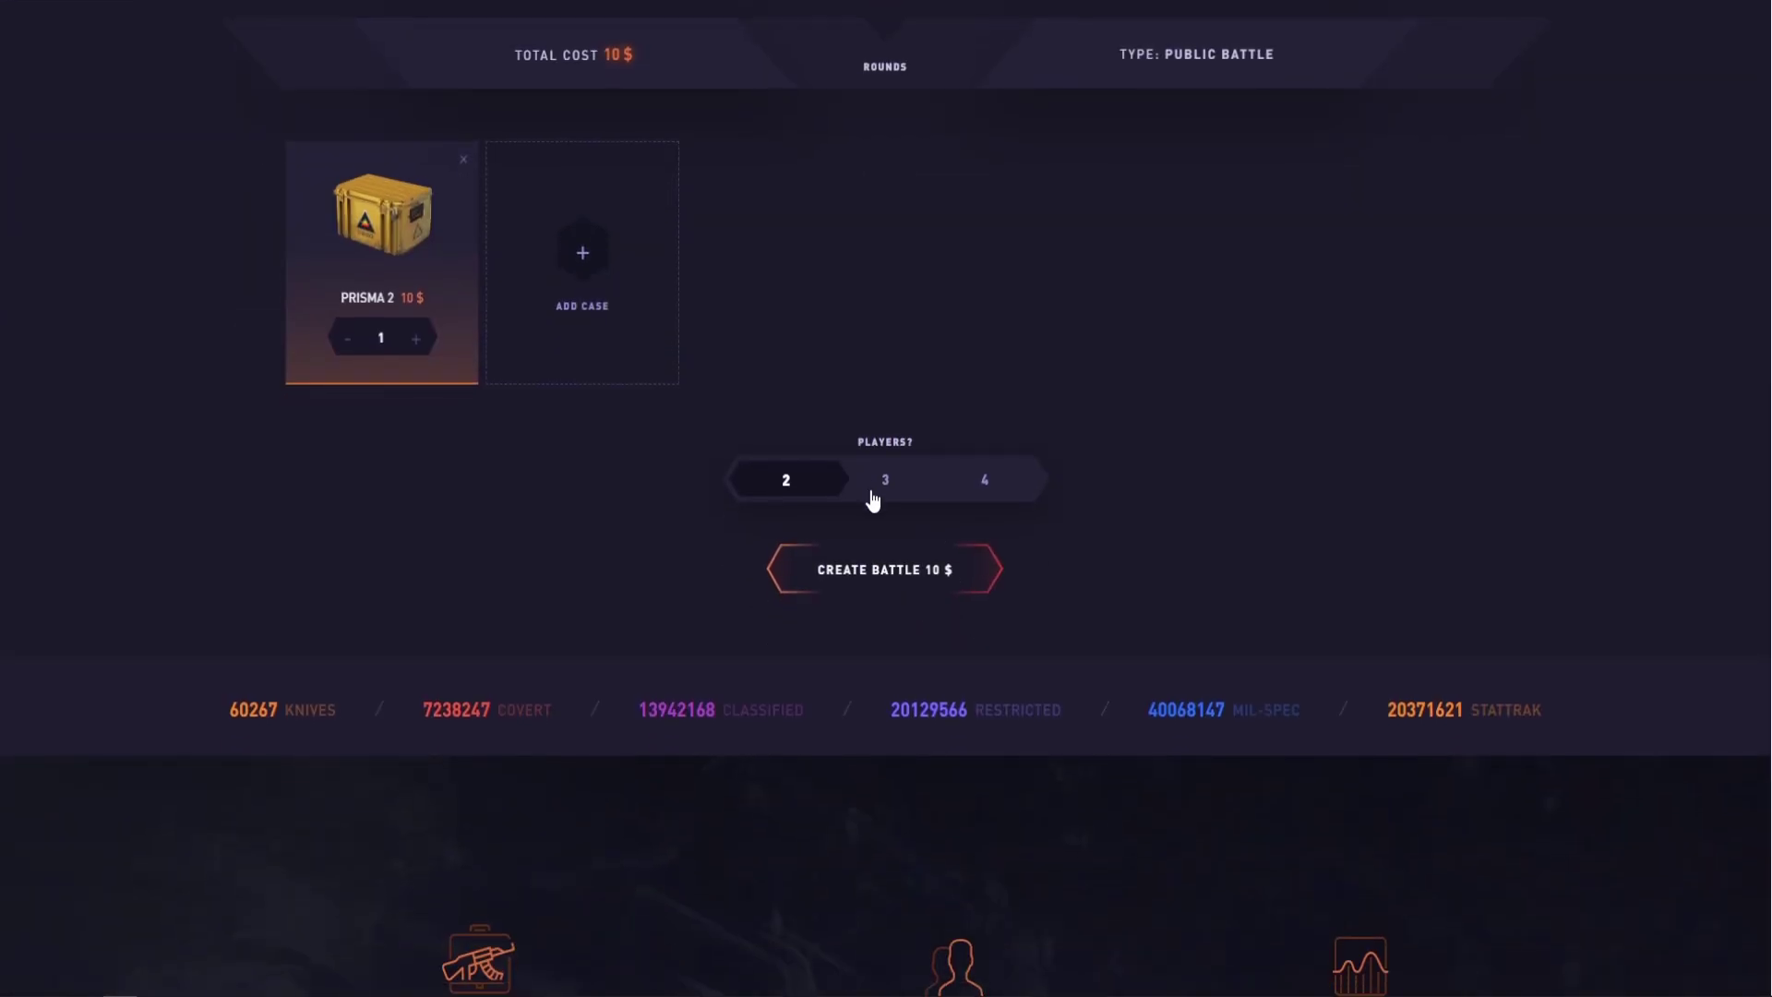
click(936, 583)
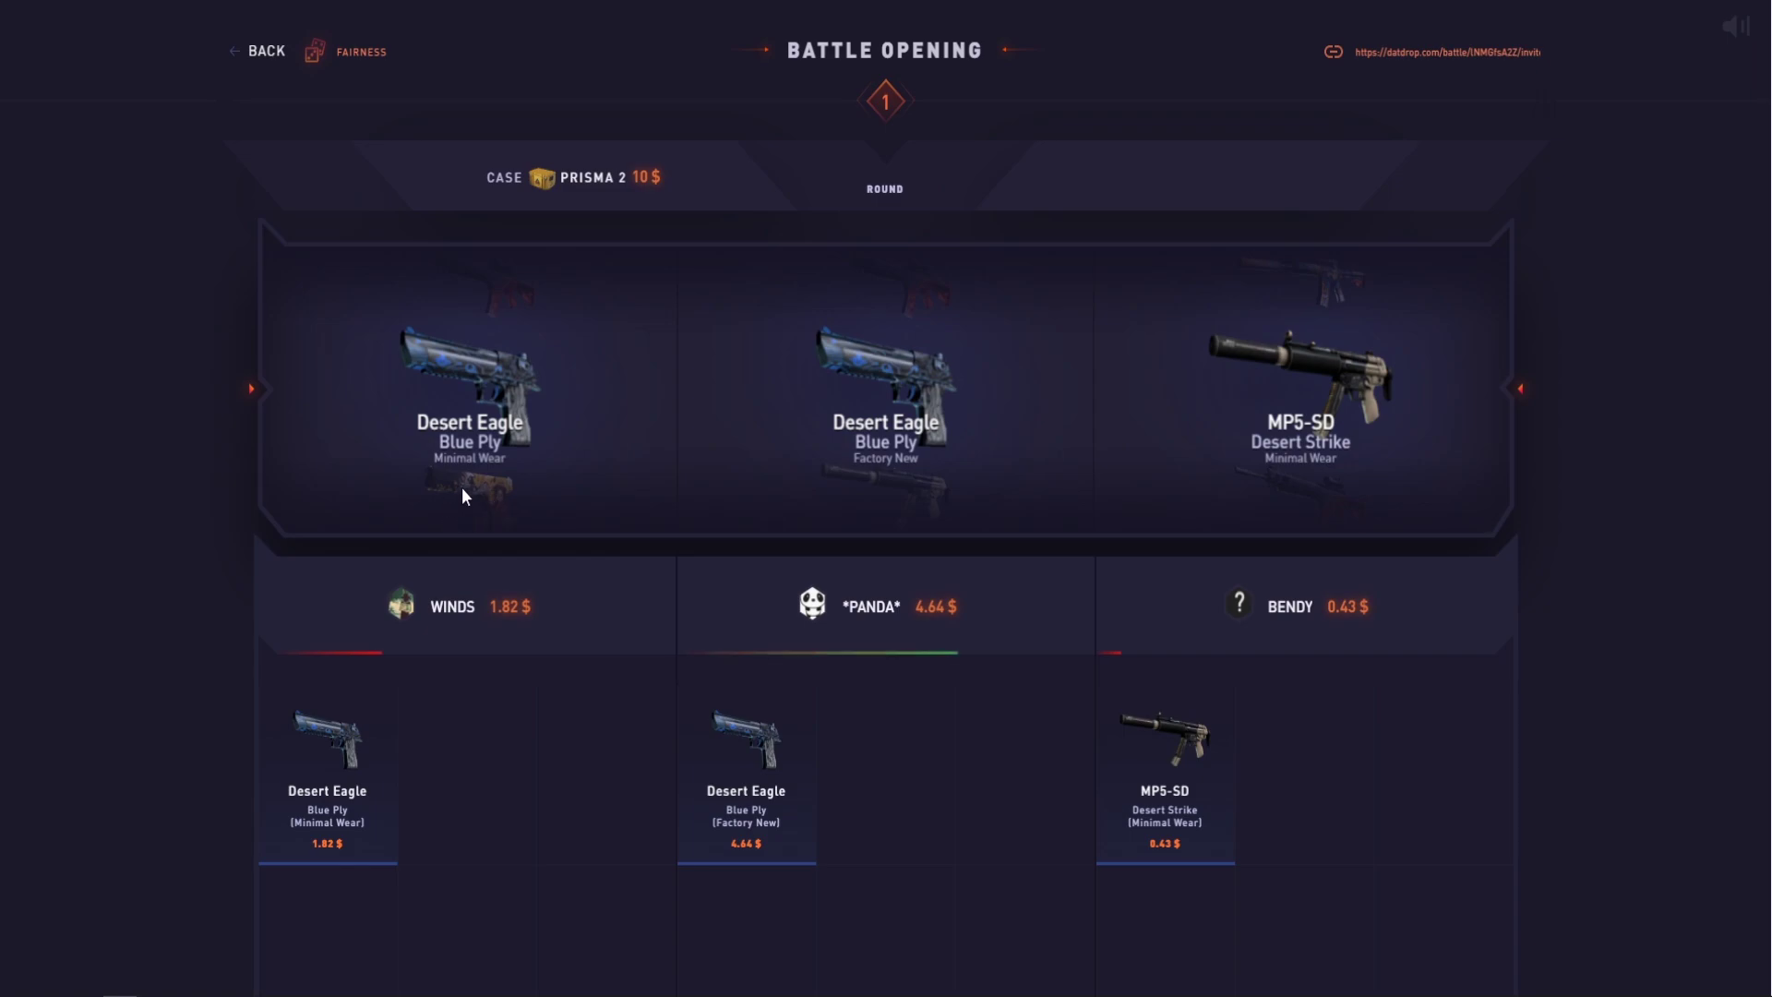
scroll(724, 502, up, 5)
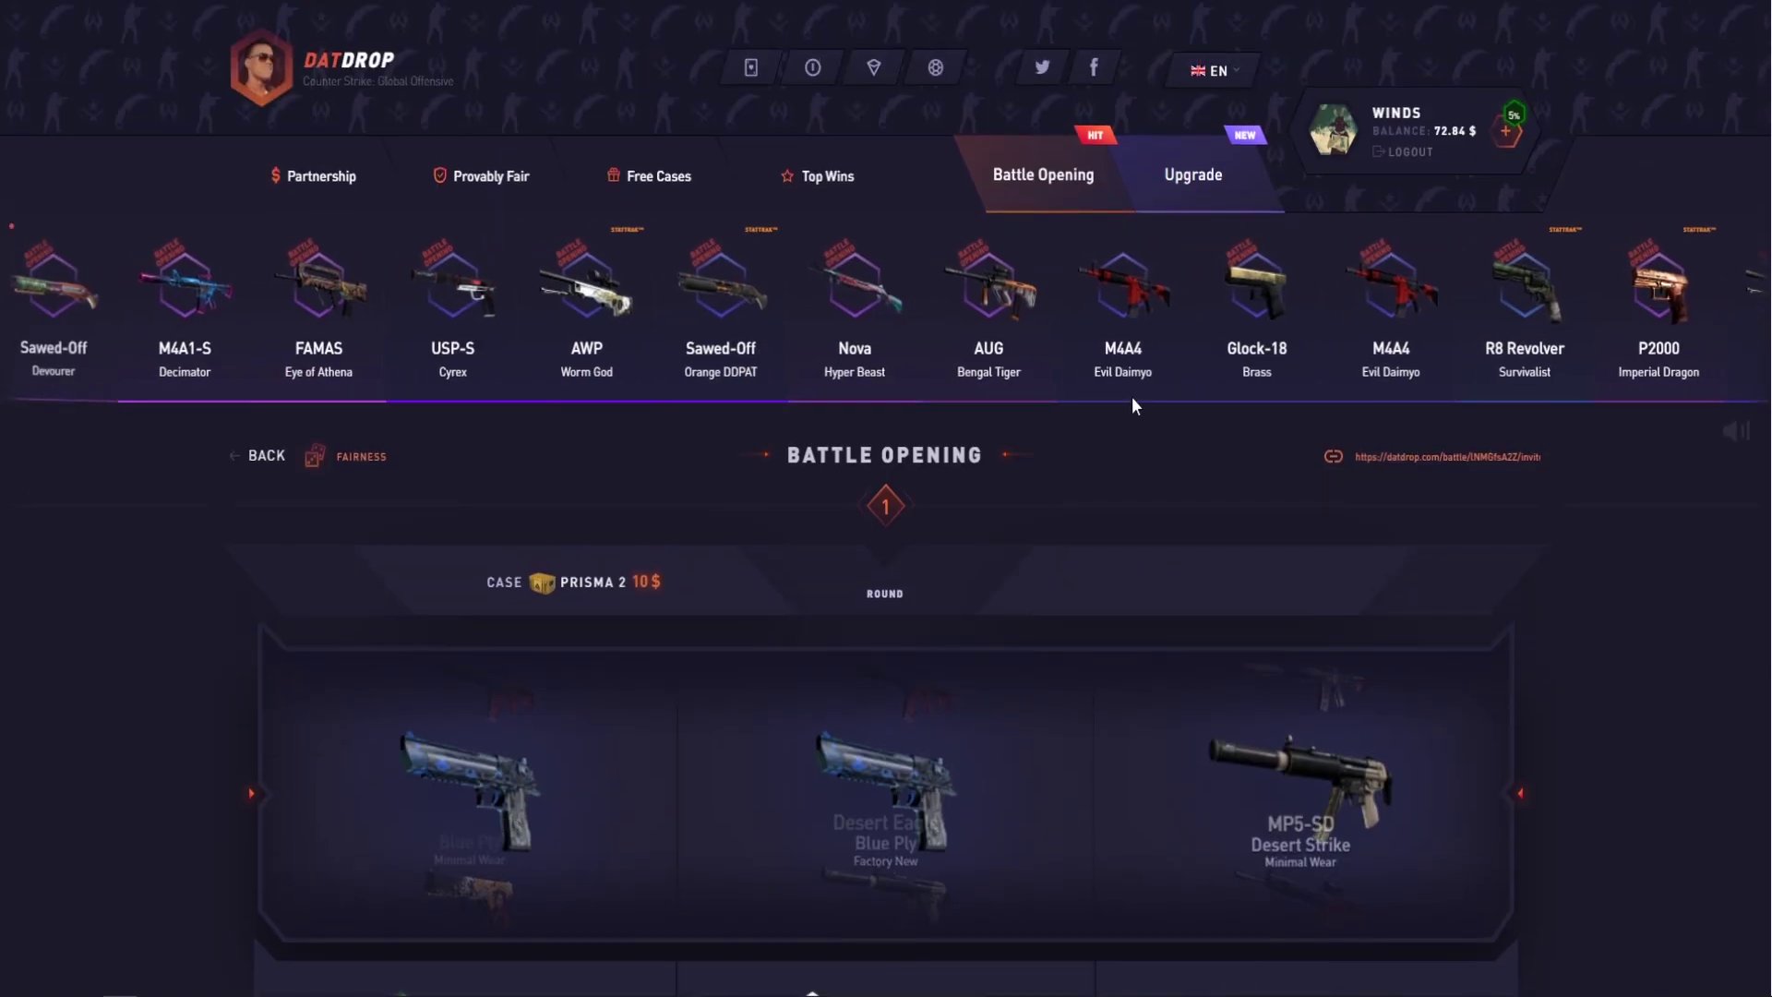
- Open an AWP case and review the profile inventory
click(1042, 174)
click(886, 815)
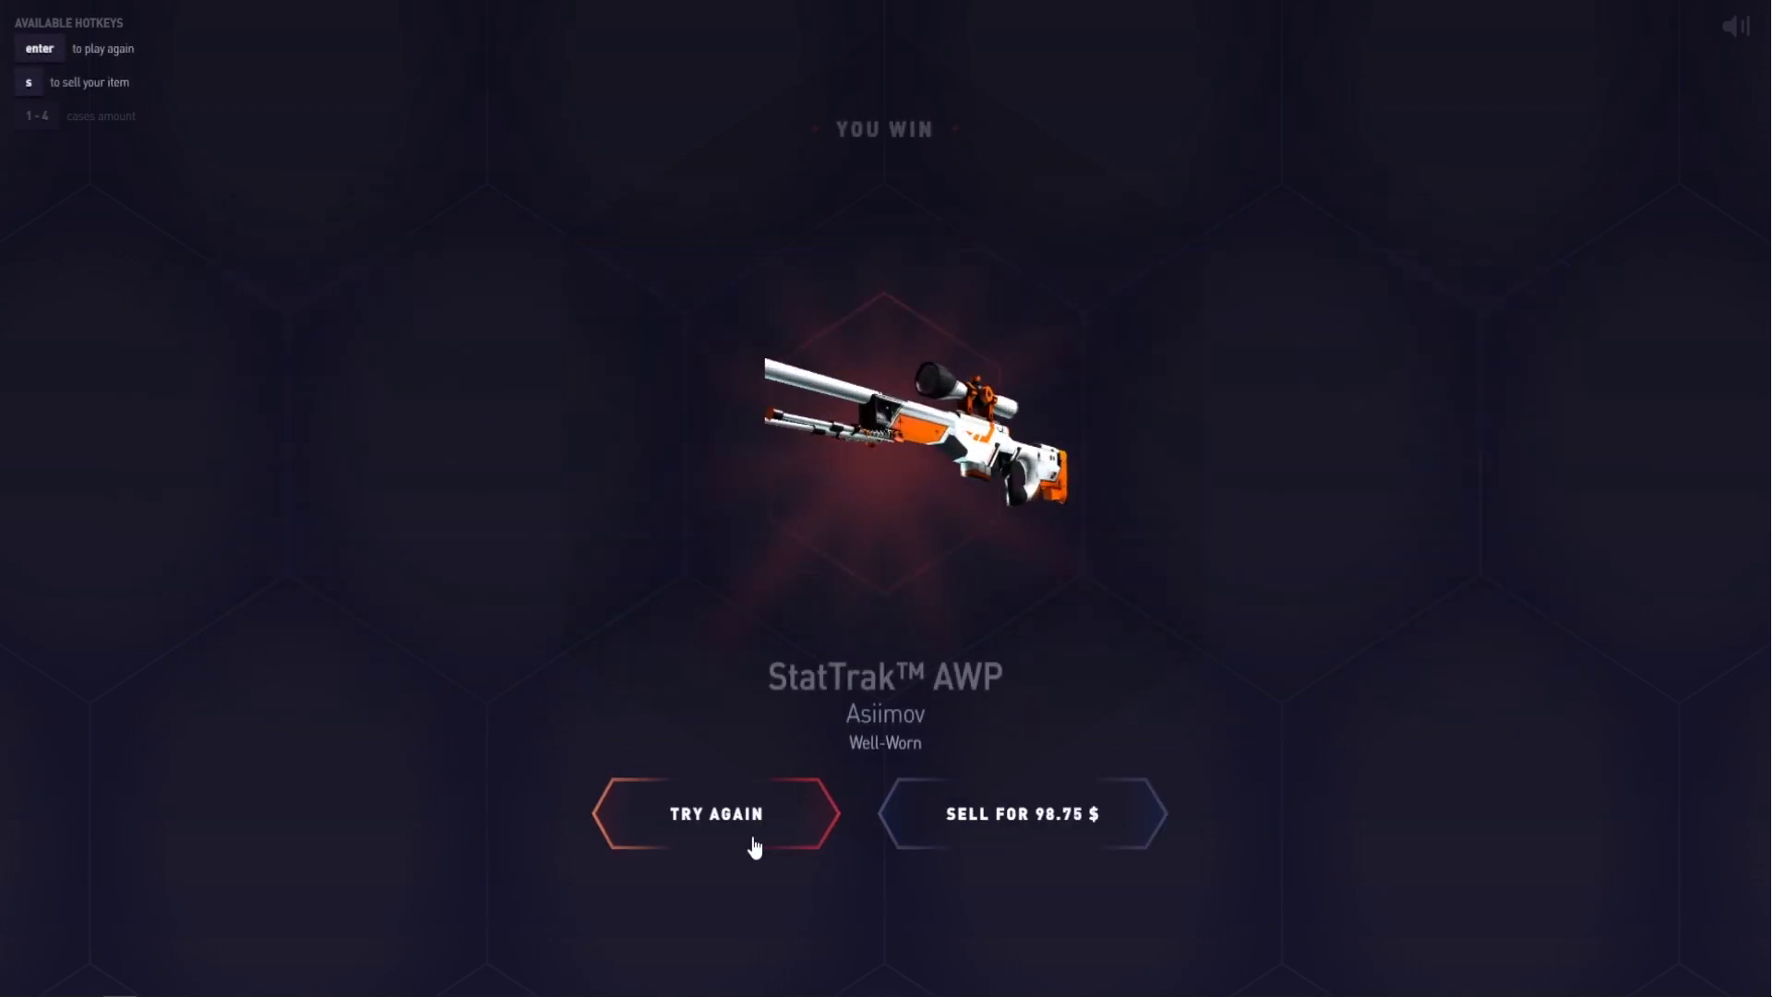
scroll(755, 845, up, 5)
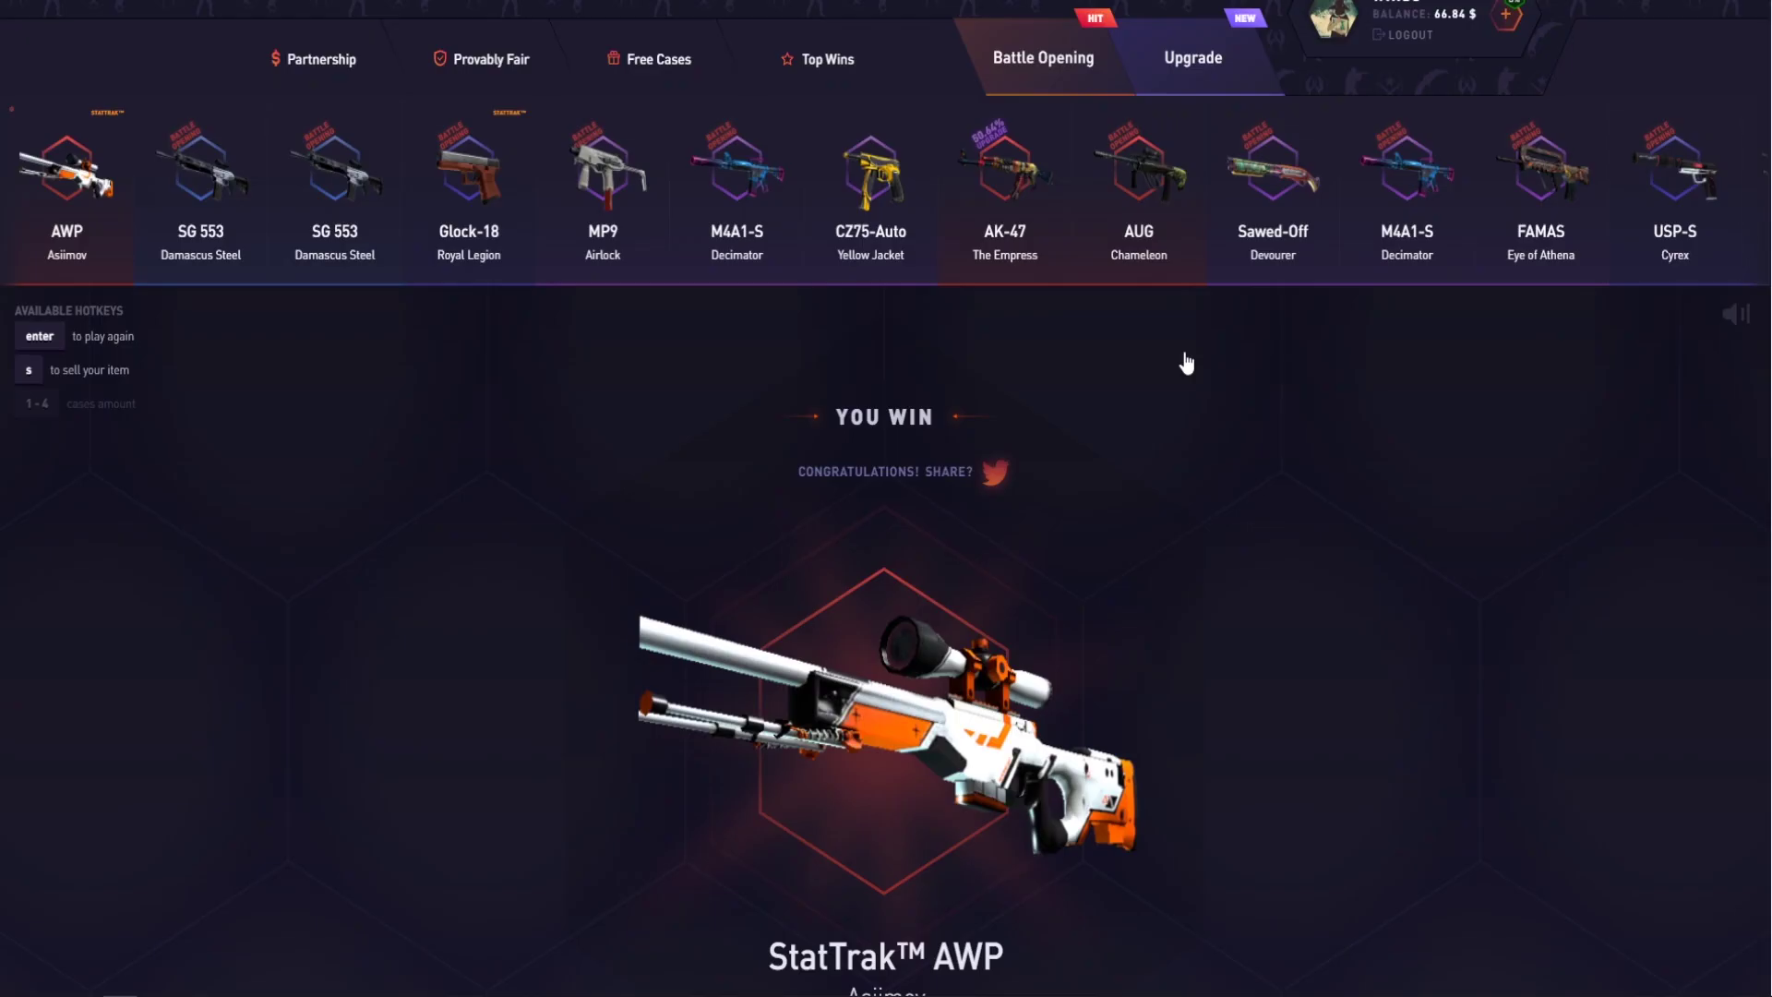
click(1334, 130)
scroll(1344, 455, down, 5)
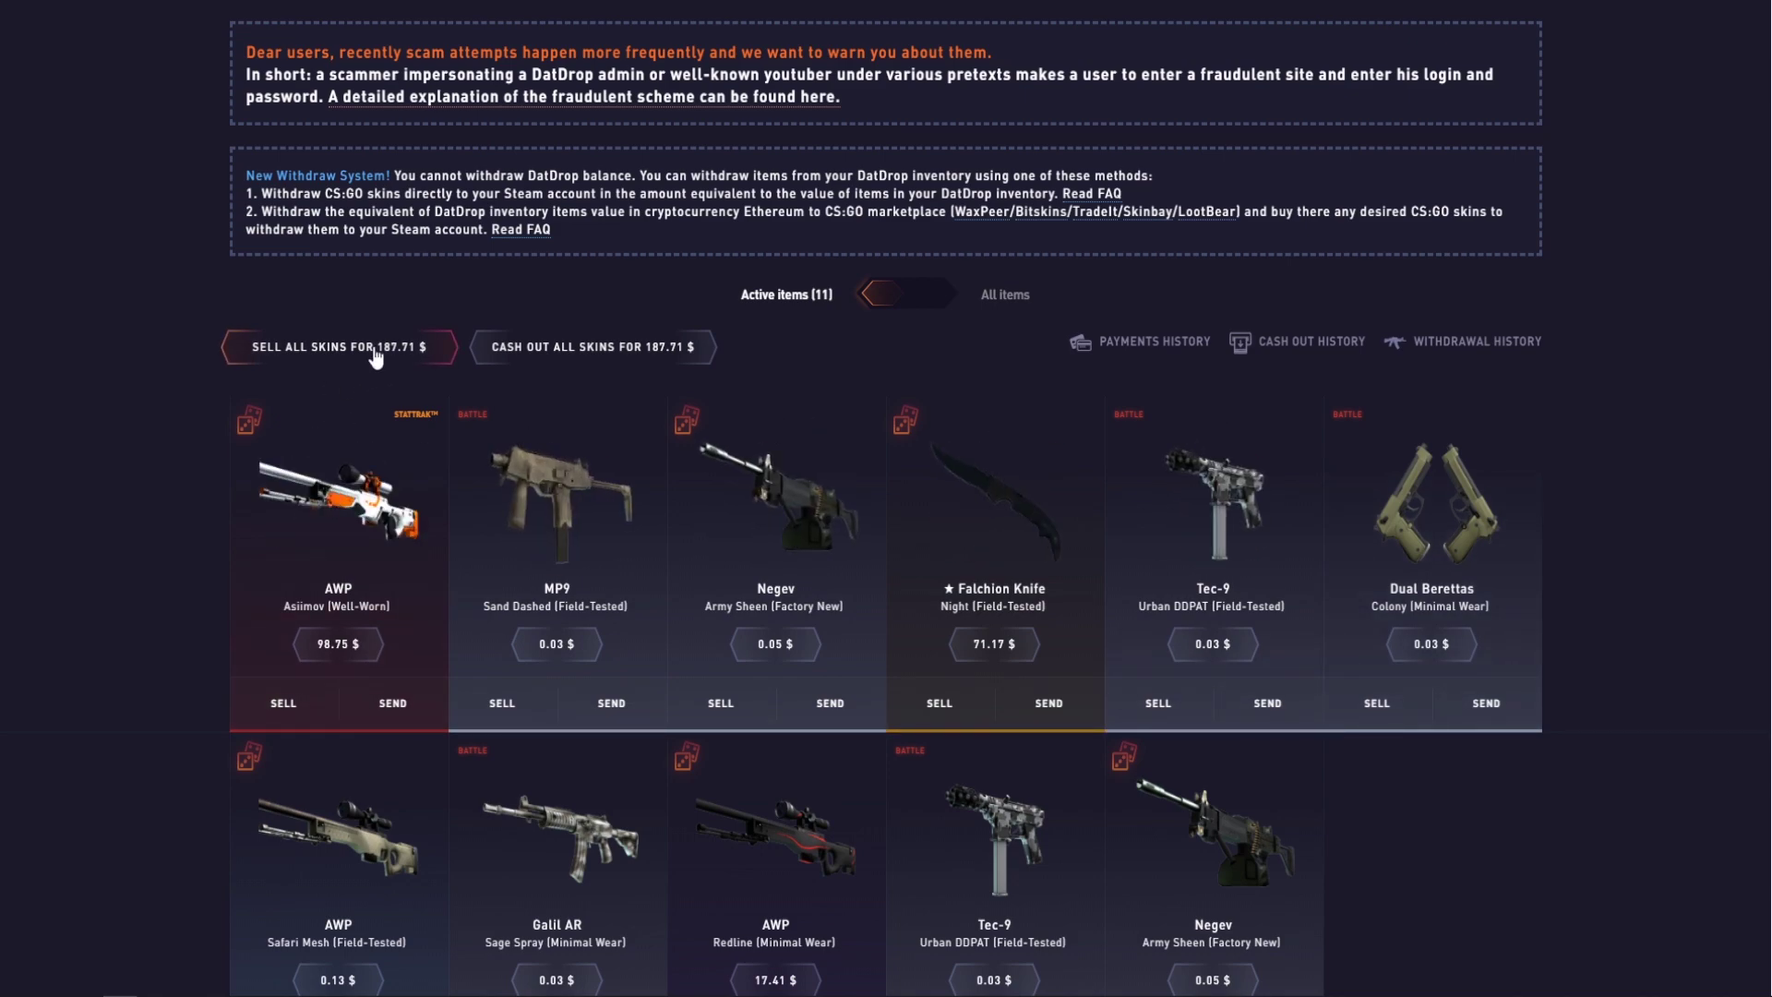
scroll(995, 489, up, 6)
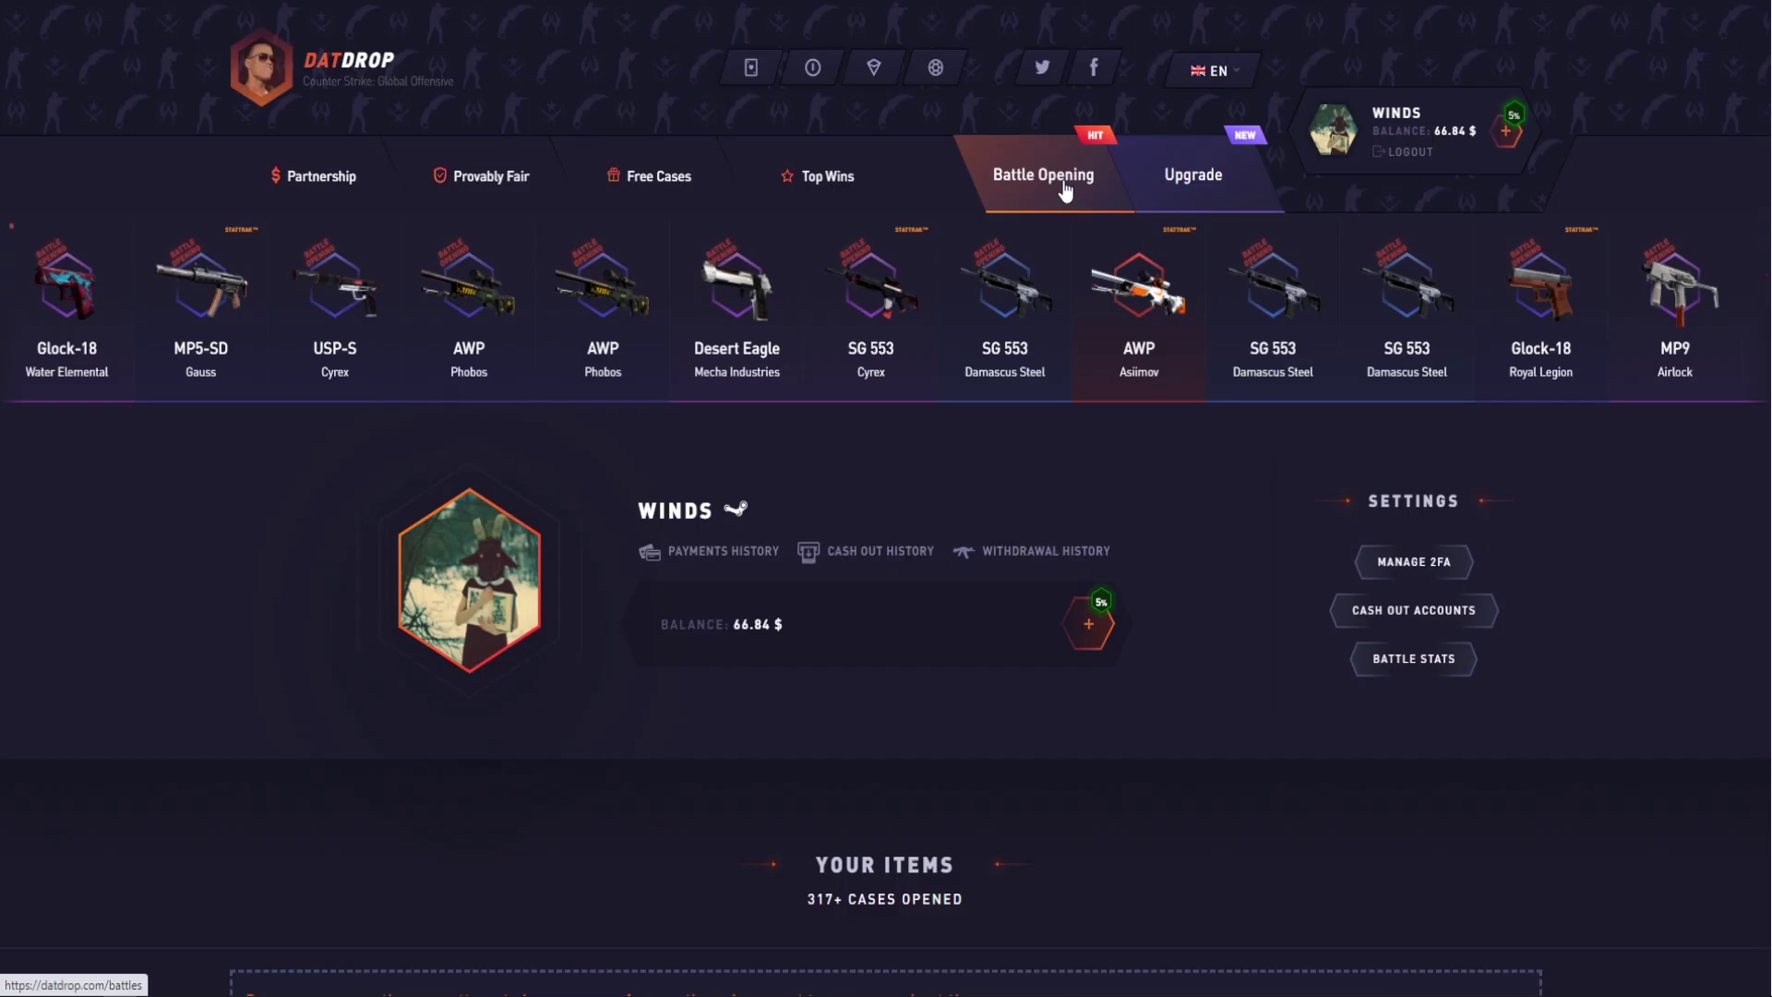
- Open the 10% AWP case twice for AWP Graphite and Safari Mesh, reaching 230.96 $ inventory
click(1042, 175)
scroll(853, 438, down, 8)
scroll(812, 439, down, 3)
scroll(813, 439, down, 2)
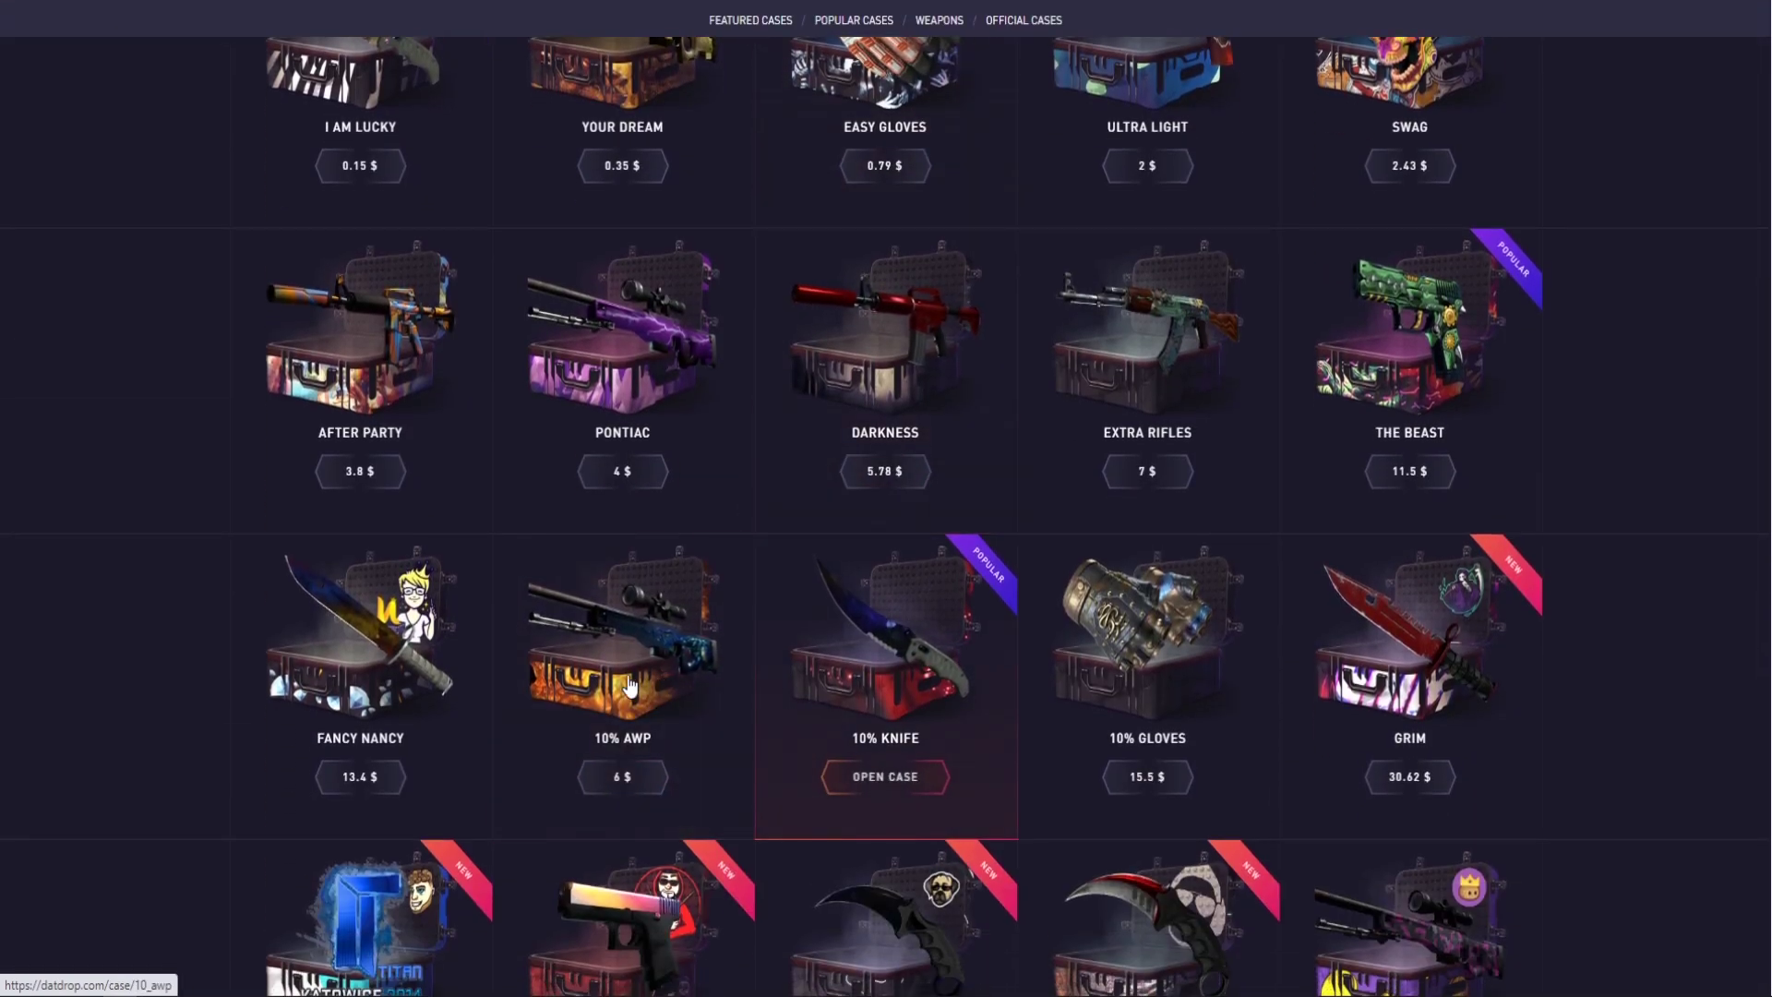
click(626, 681)
click(832, 810)
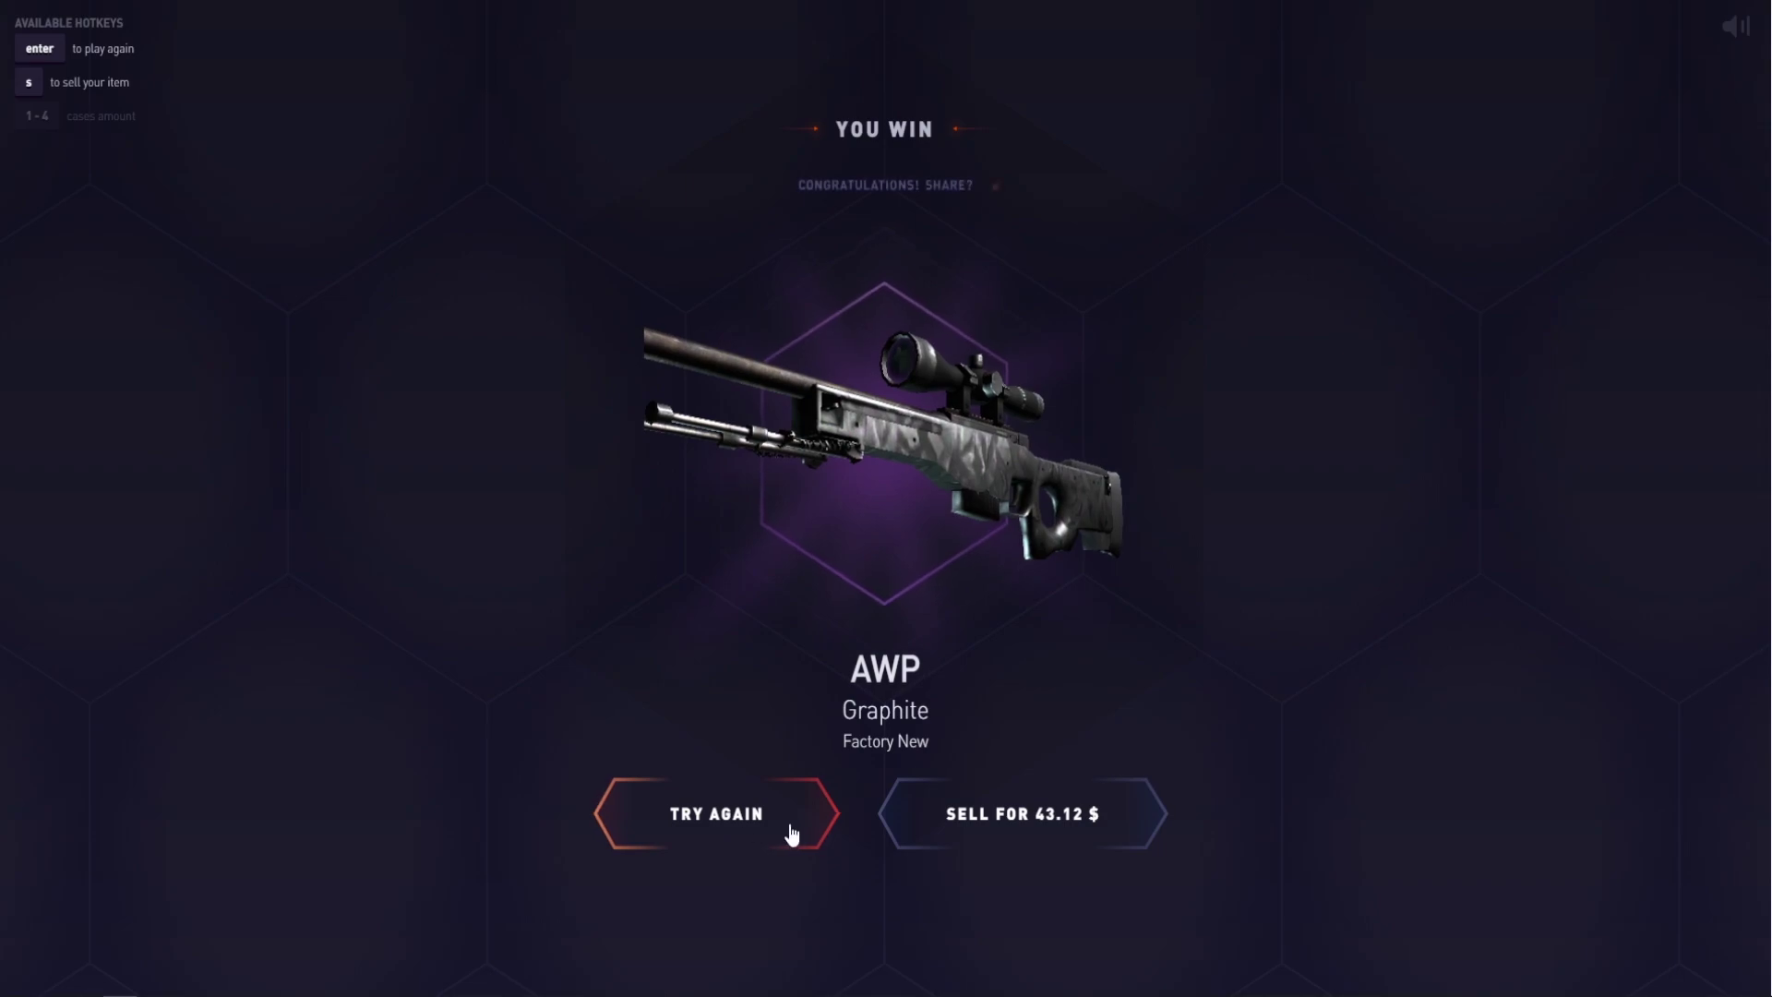
click(764, 832)
click(789, 824)
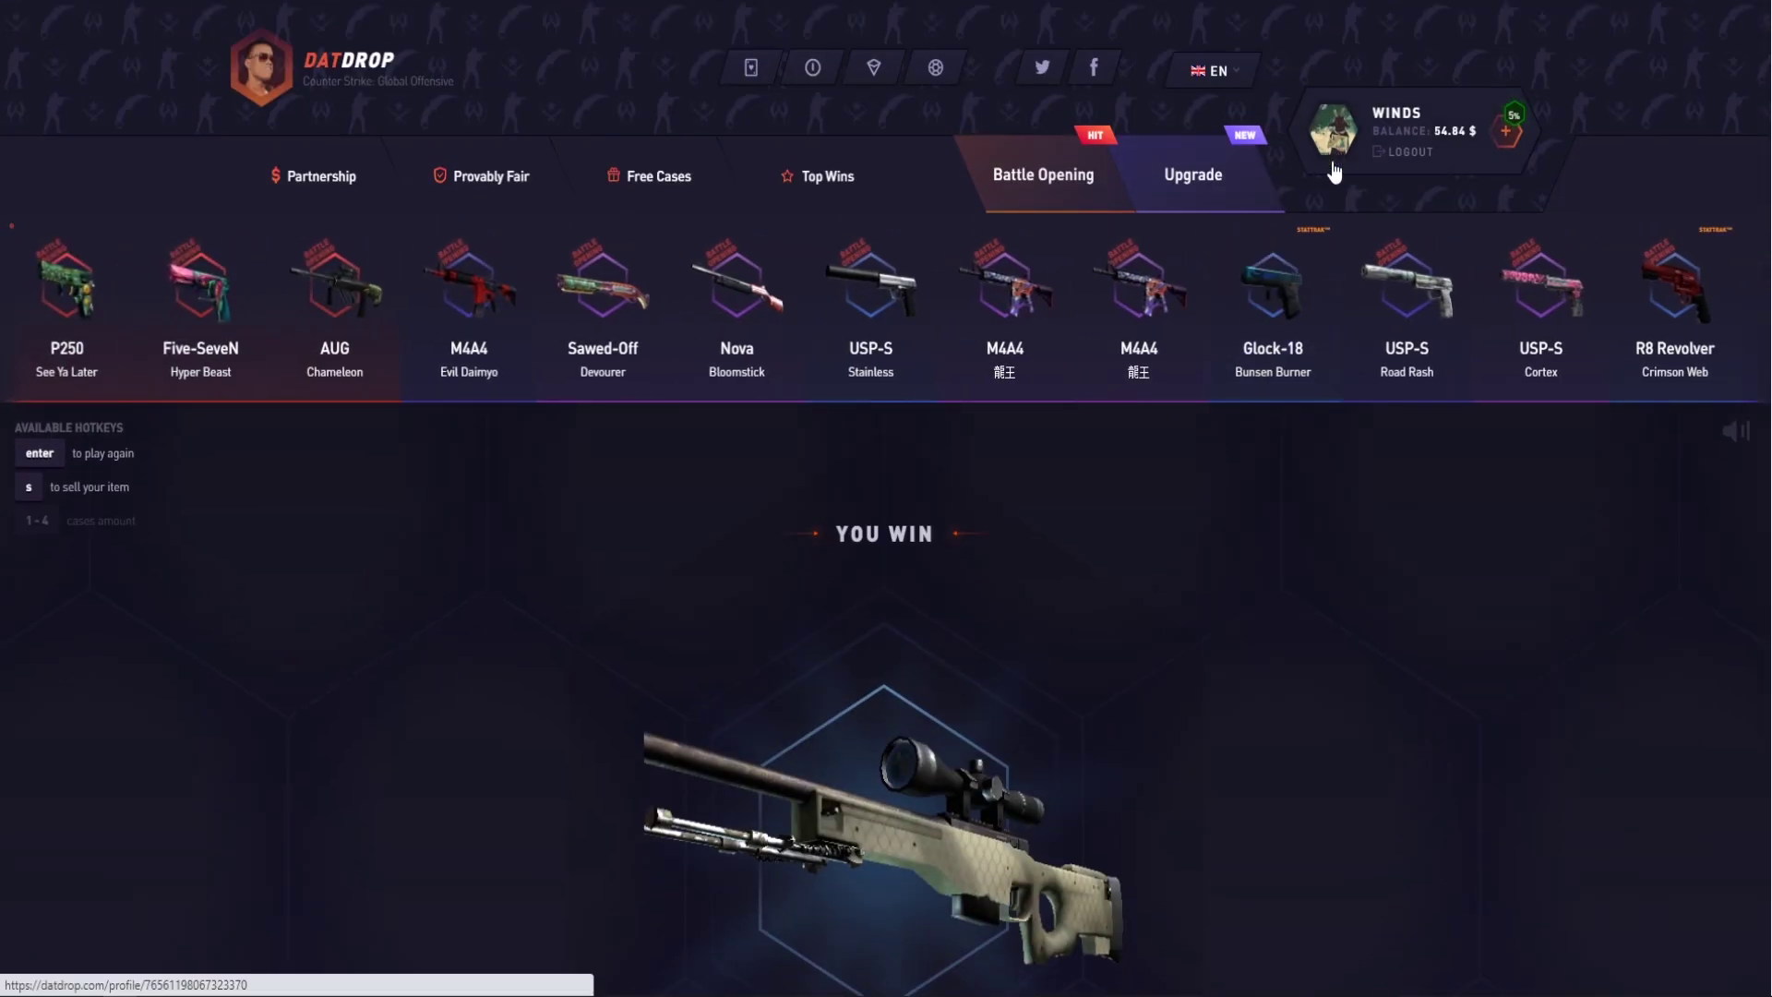
click(1306, 166)
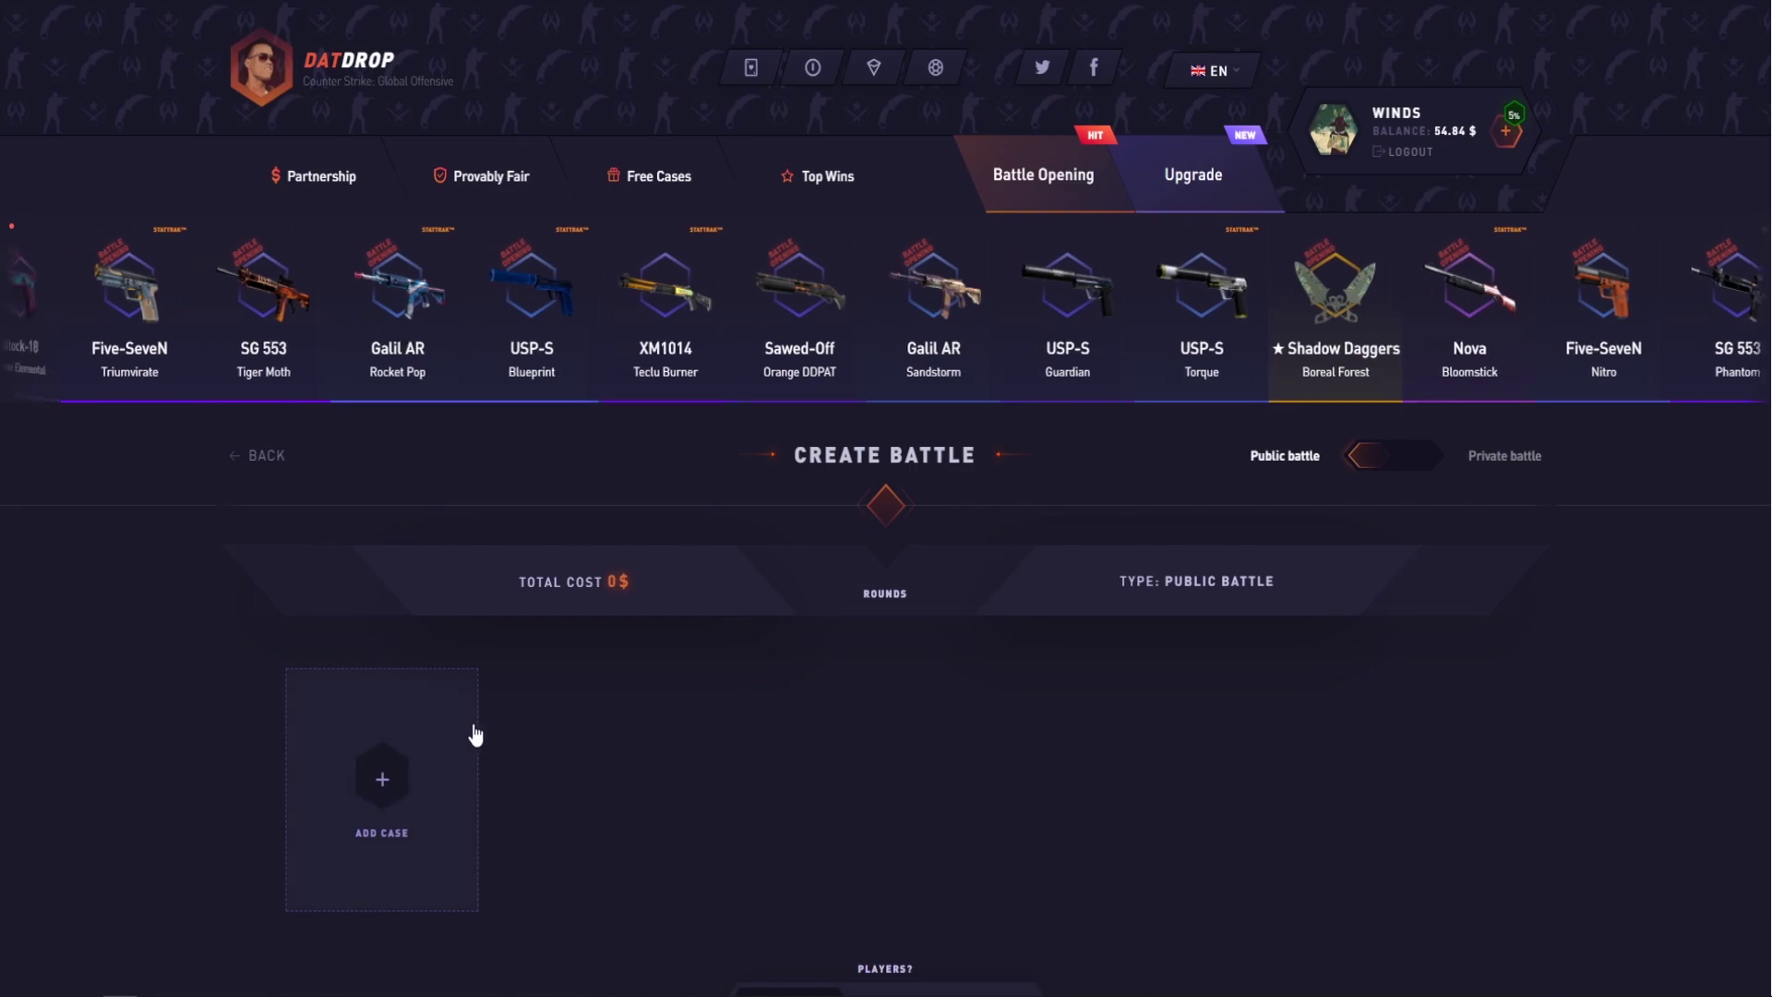
- Create a 10 $ three-player AK-47 and M4 battle, then watch the 8.38 $ battle
click(475, 735)
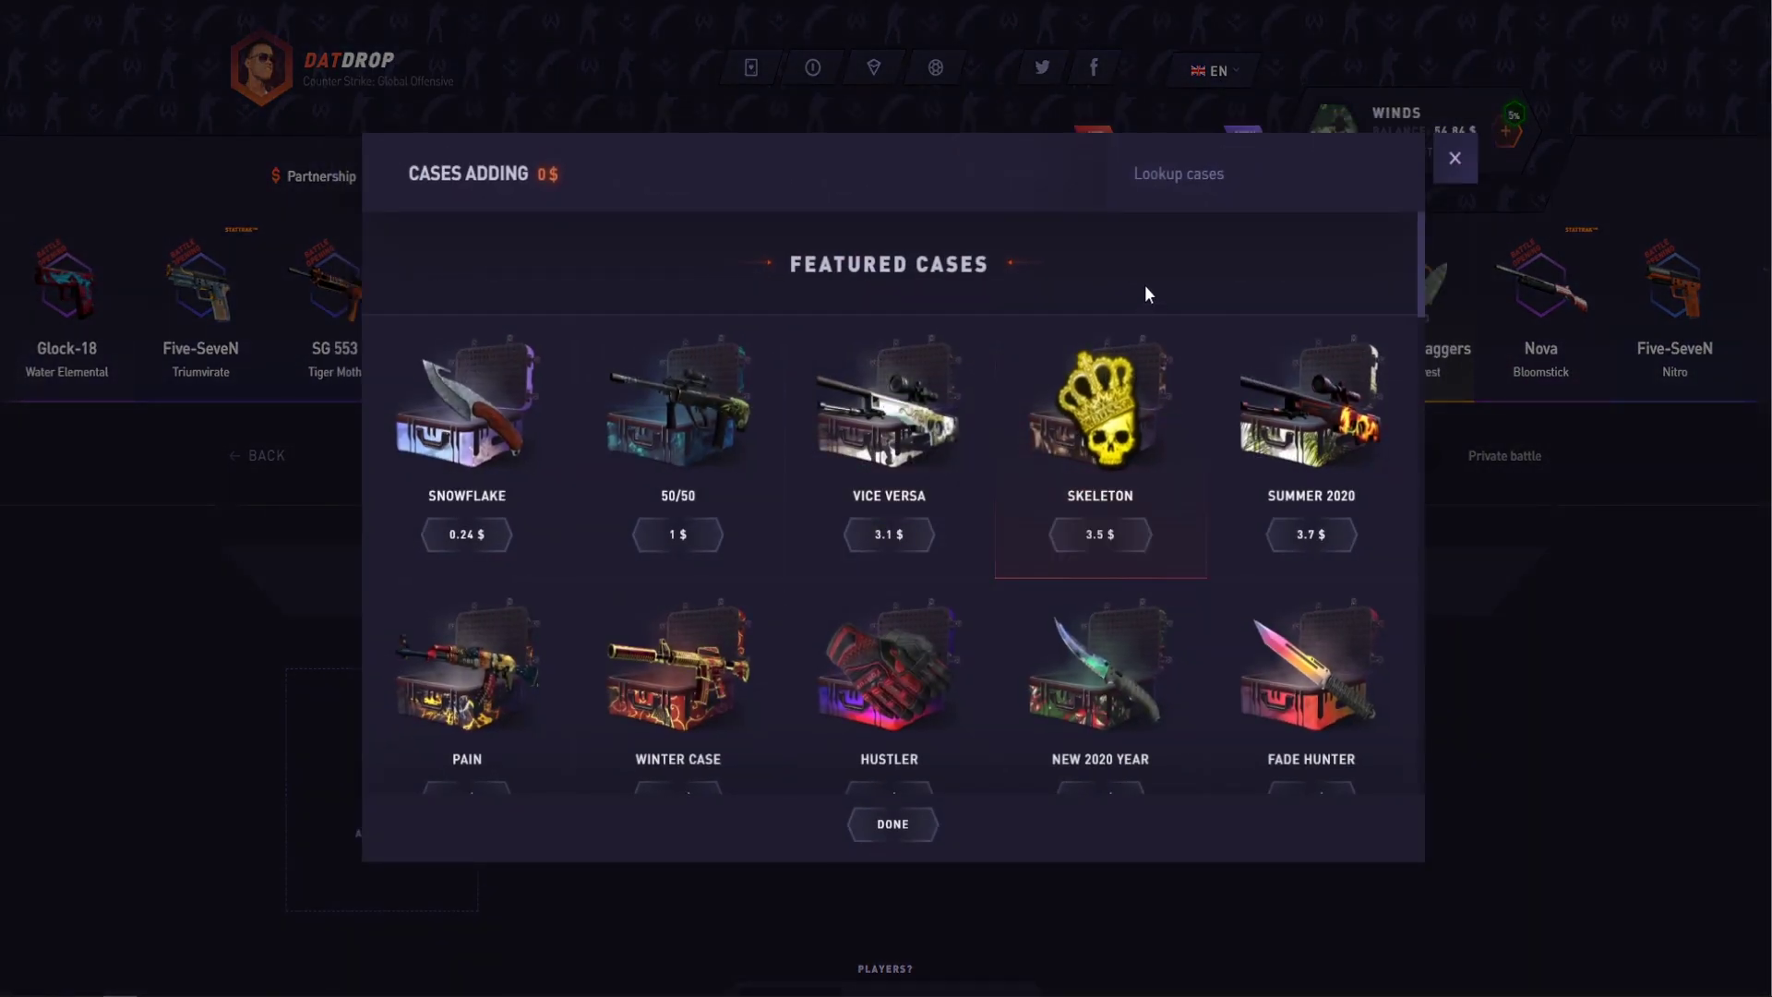
text(4)
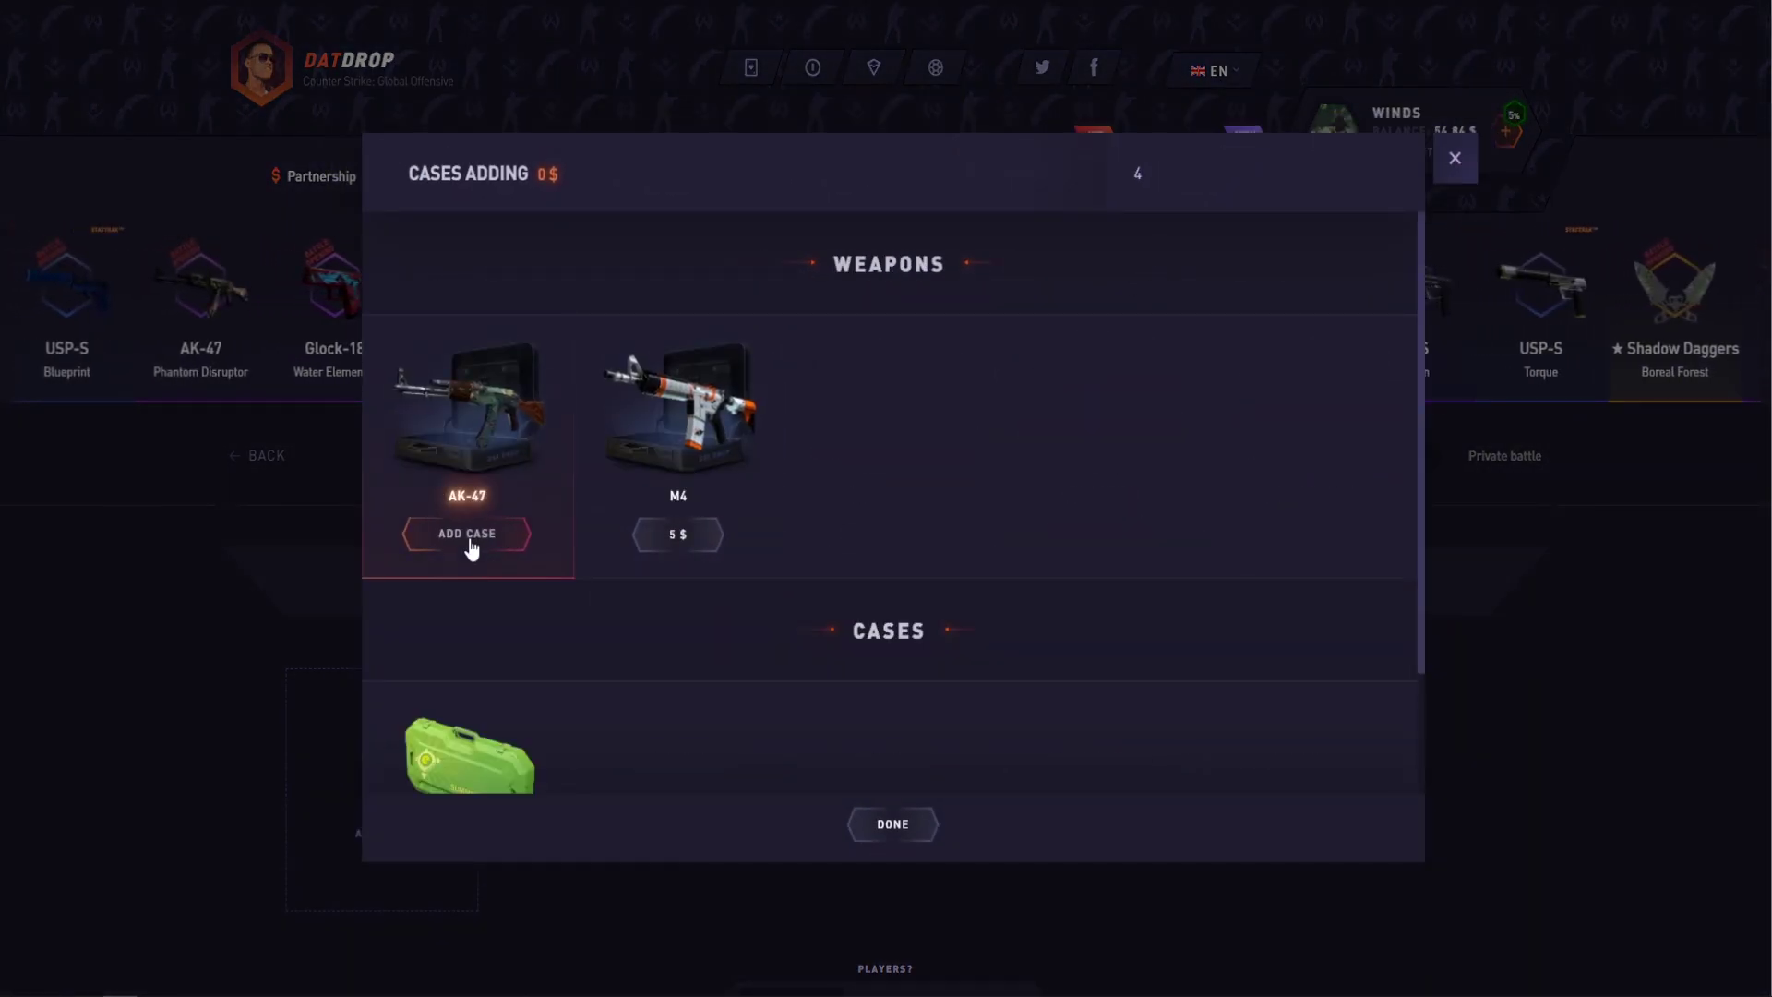
click(467, 533)
click(467, 534)
click(232, 605)
scroll(886, 554, down, 3)
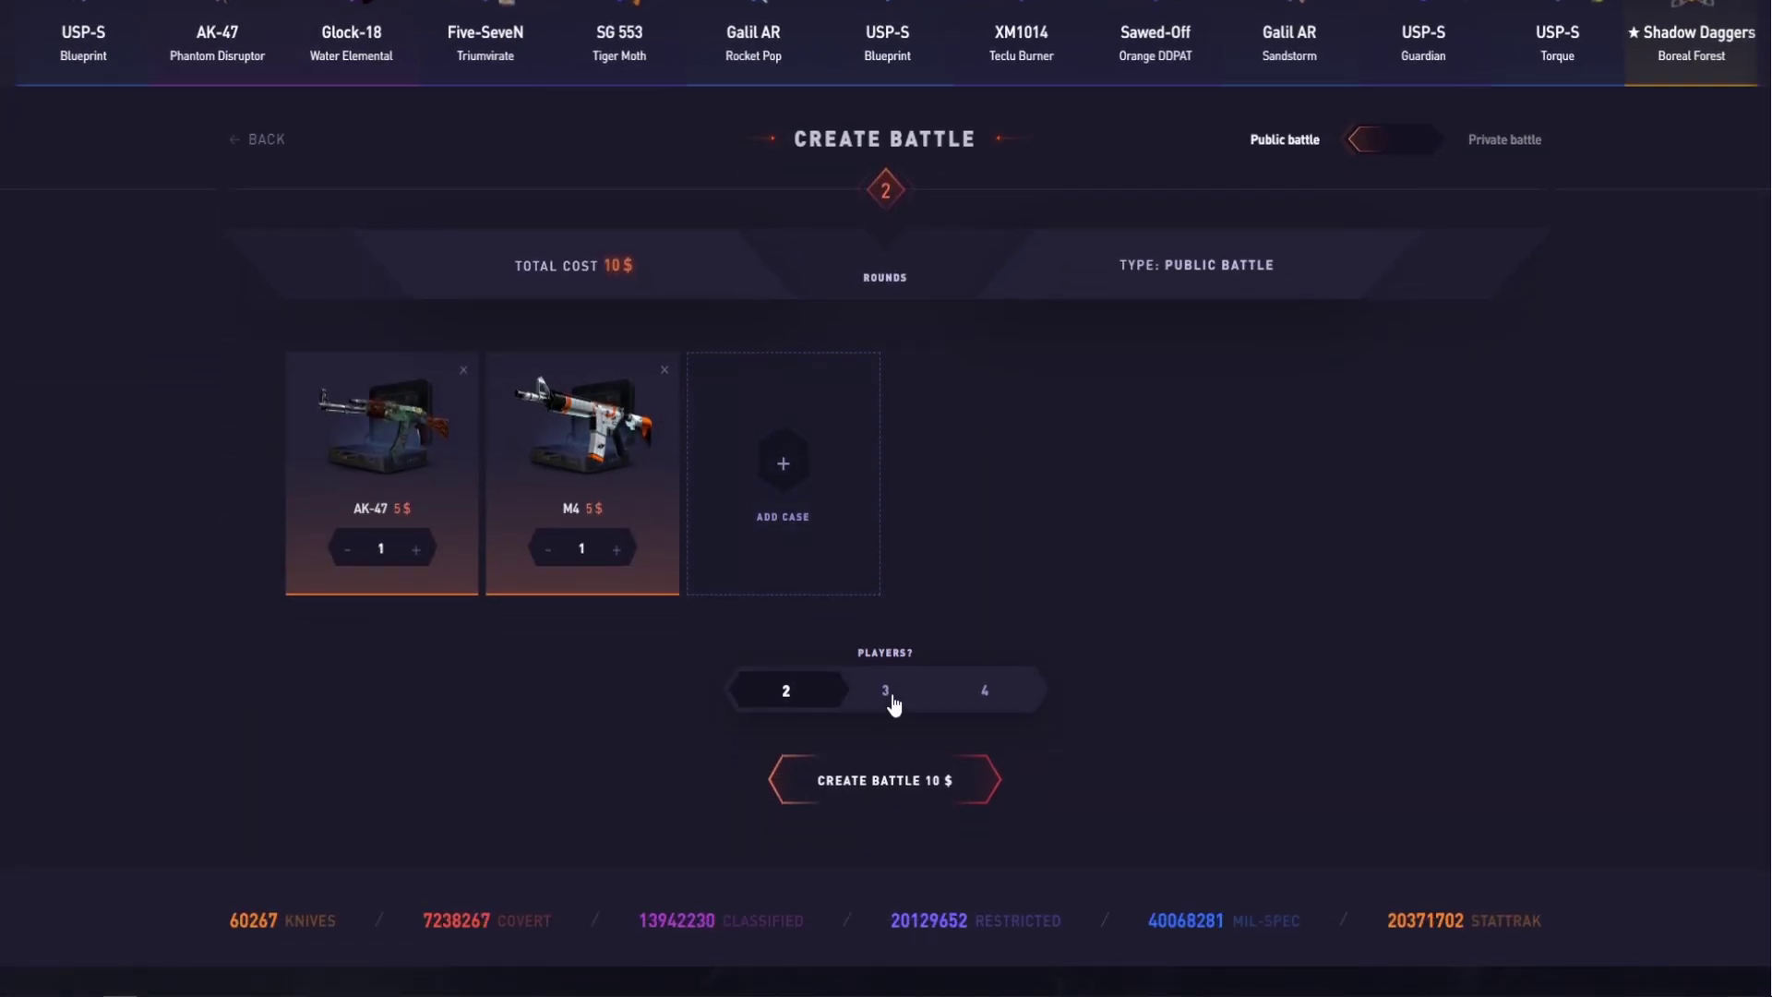
click(898, 783)
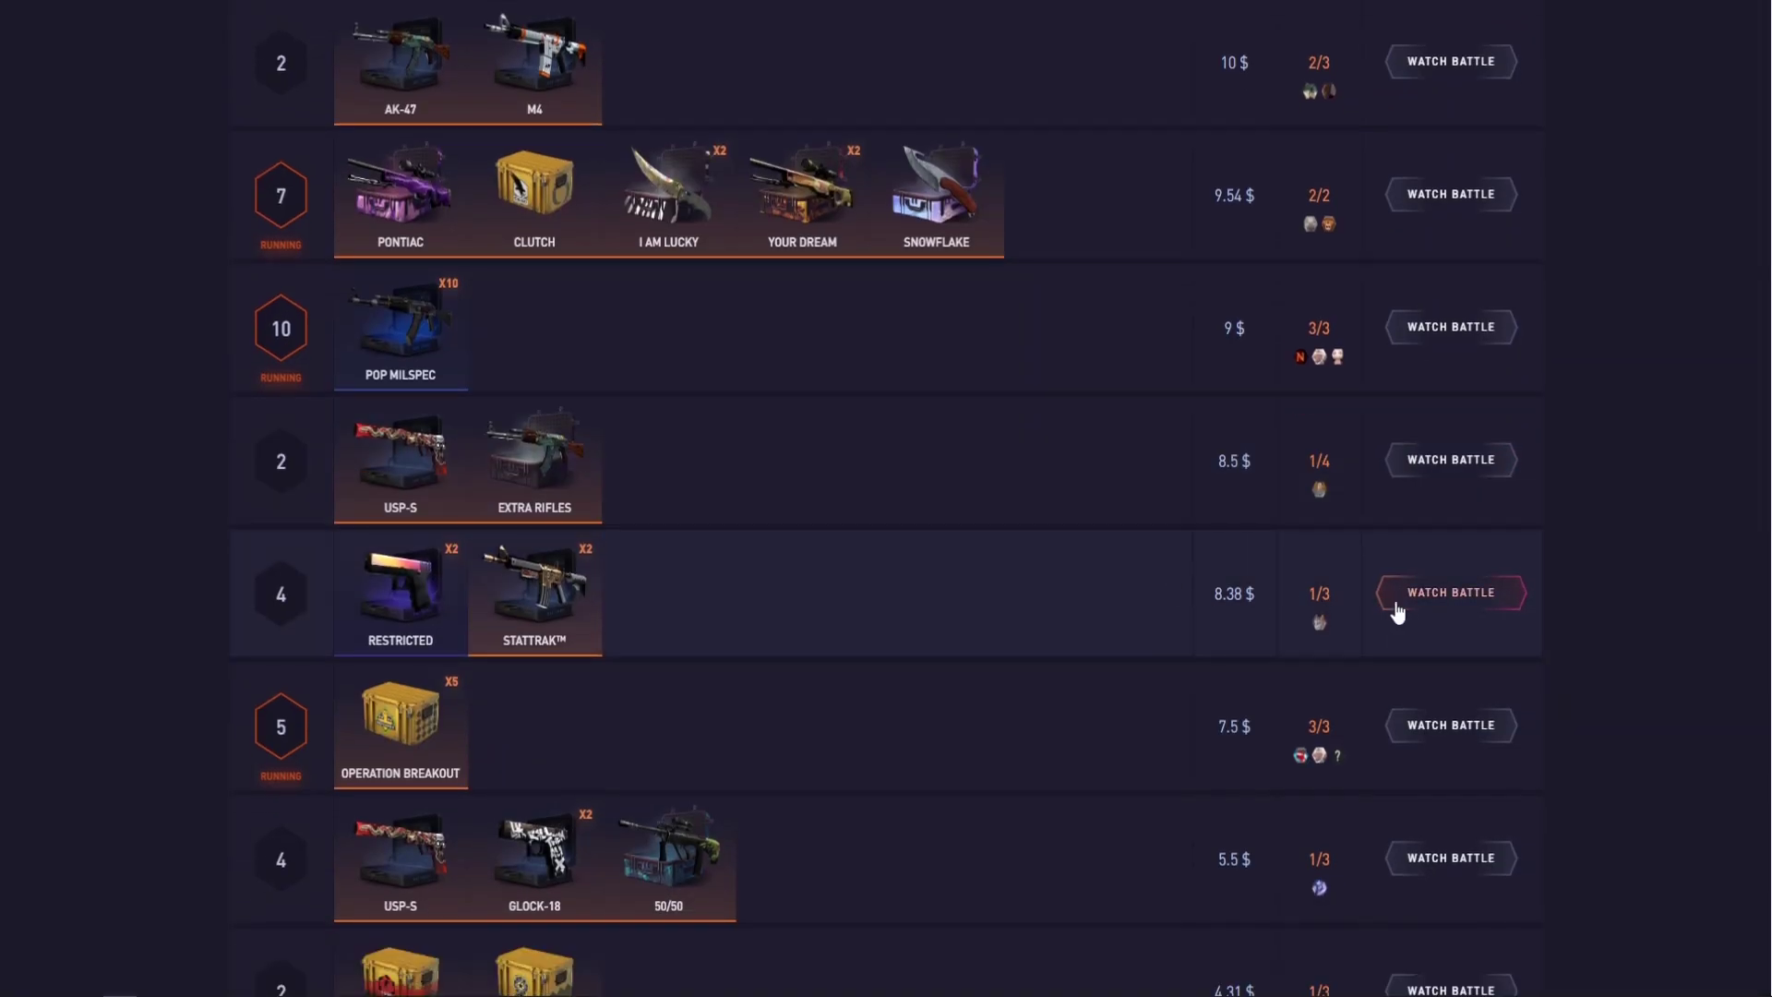
click(1396, 610)
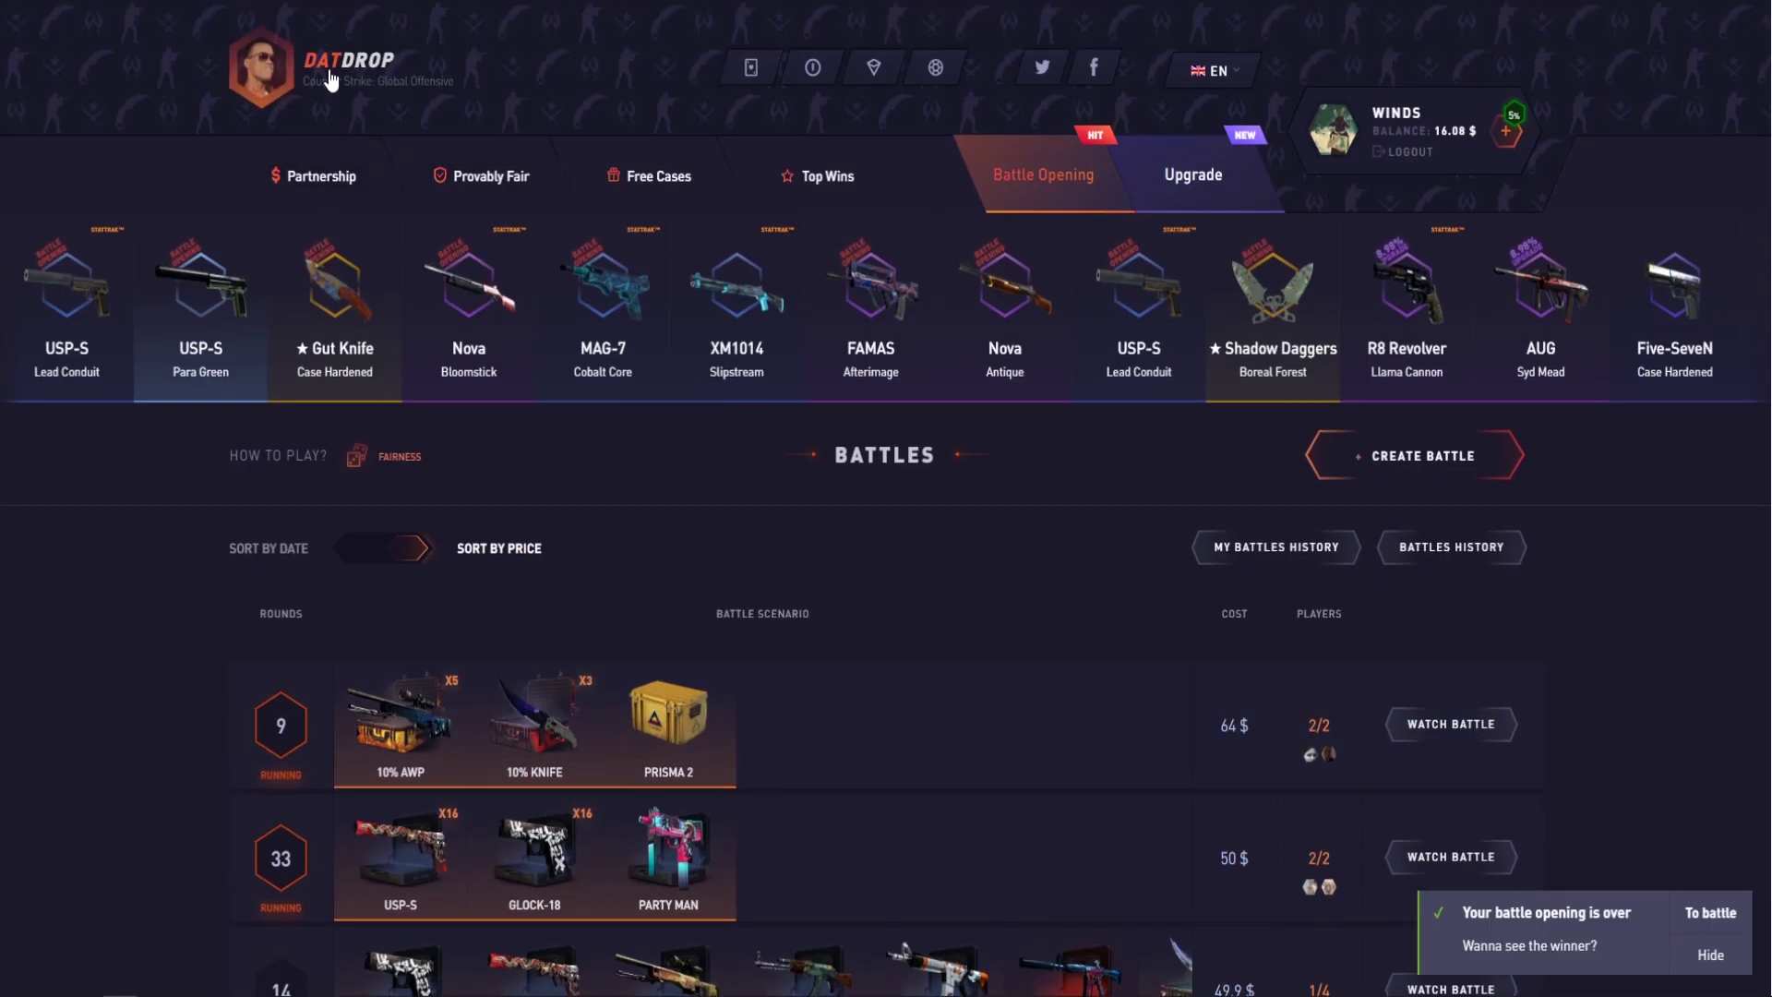
- Open the 10% Knife case twice from the home page, ending with a Negev Army Sheen
click(333, 80)
scroll(887, 554, down, 5)
scroll(887, 554, down, 5)
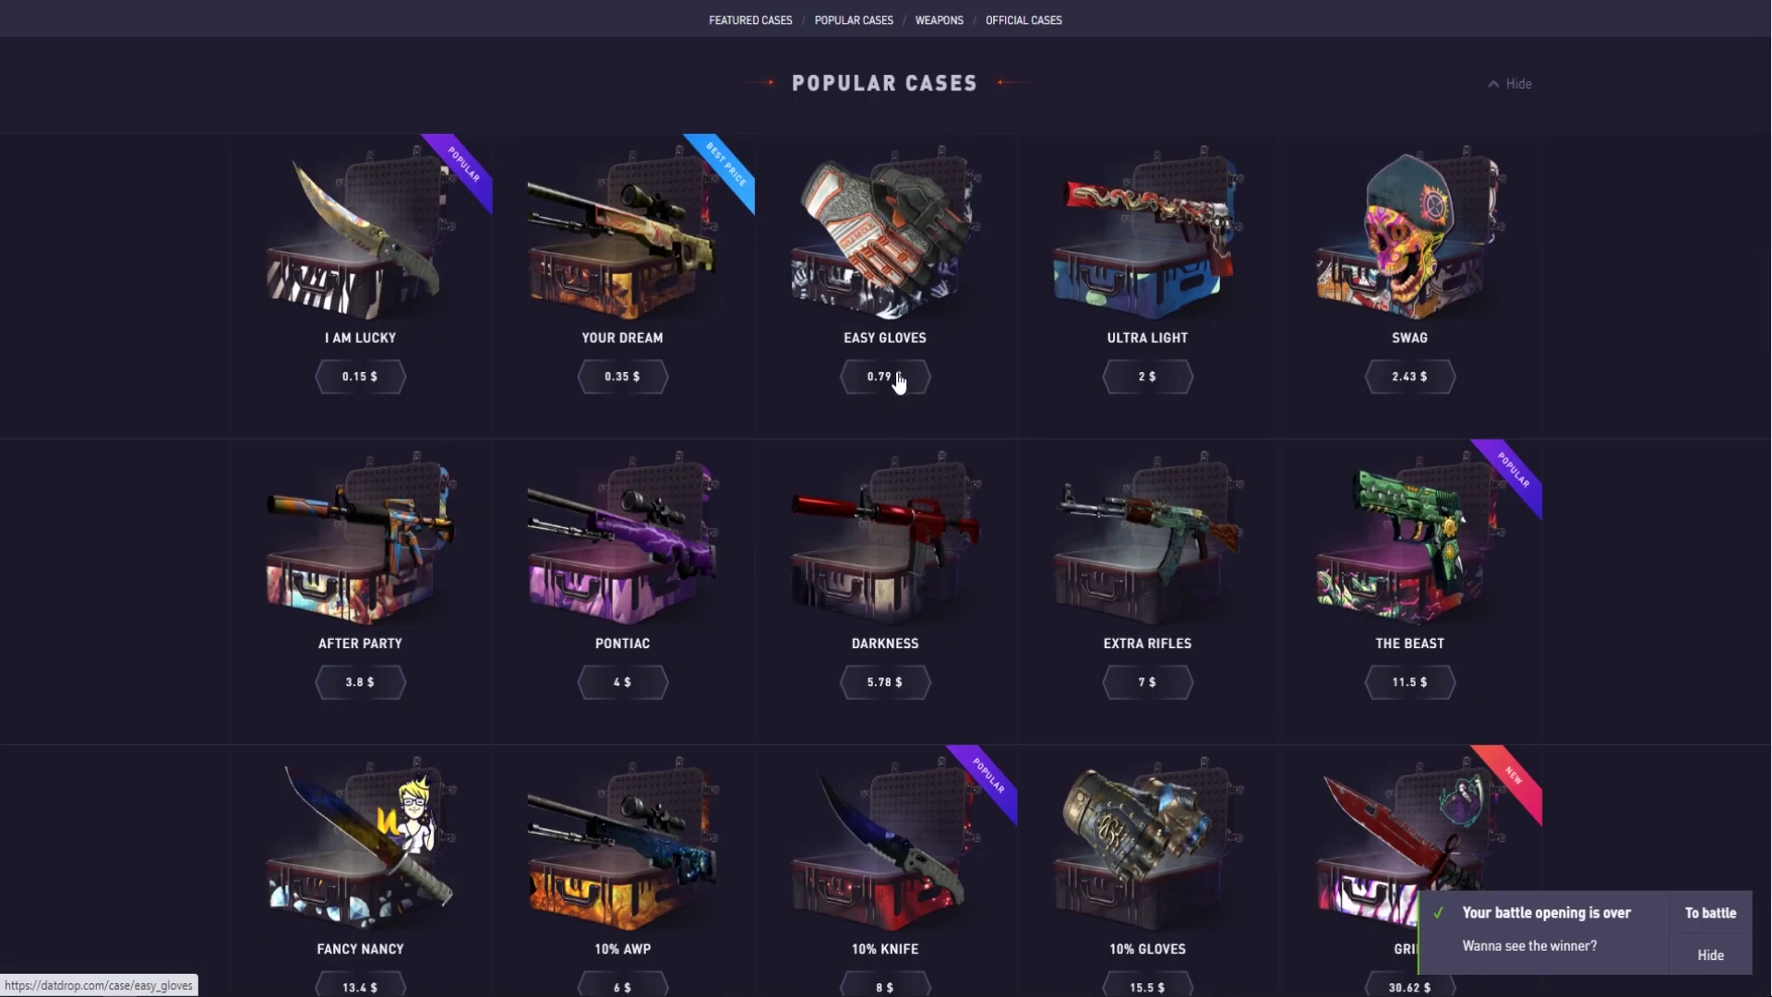
scroll(922, 404, down, 3)
click(927, 401)
click(852, 812)
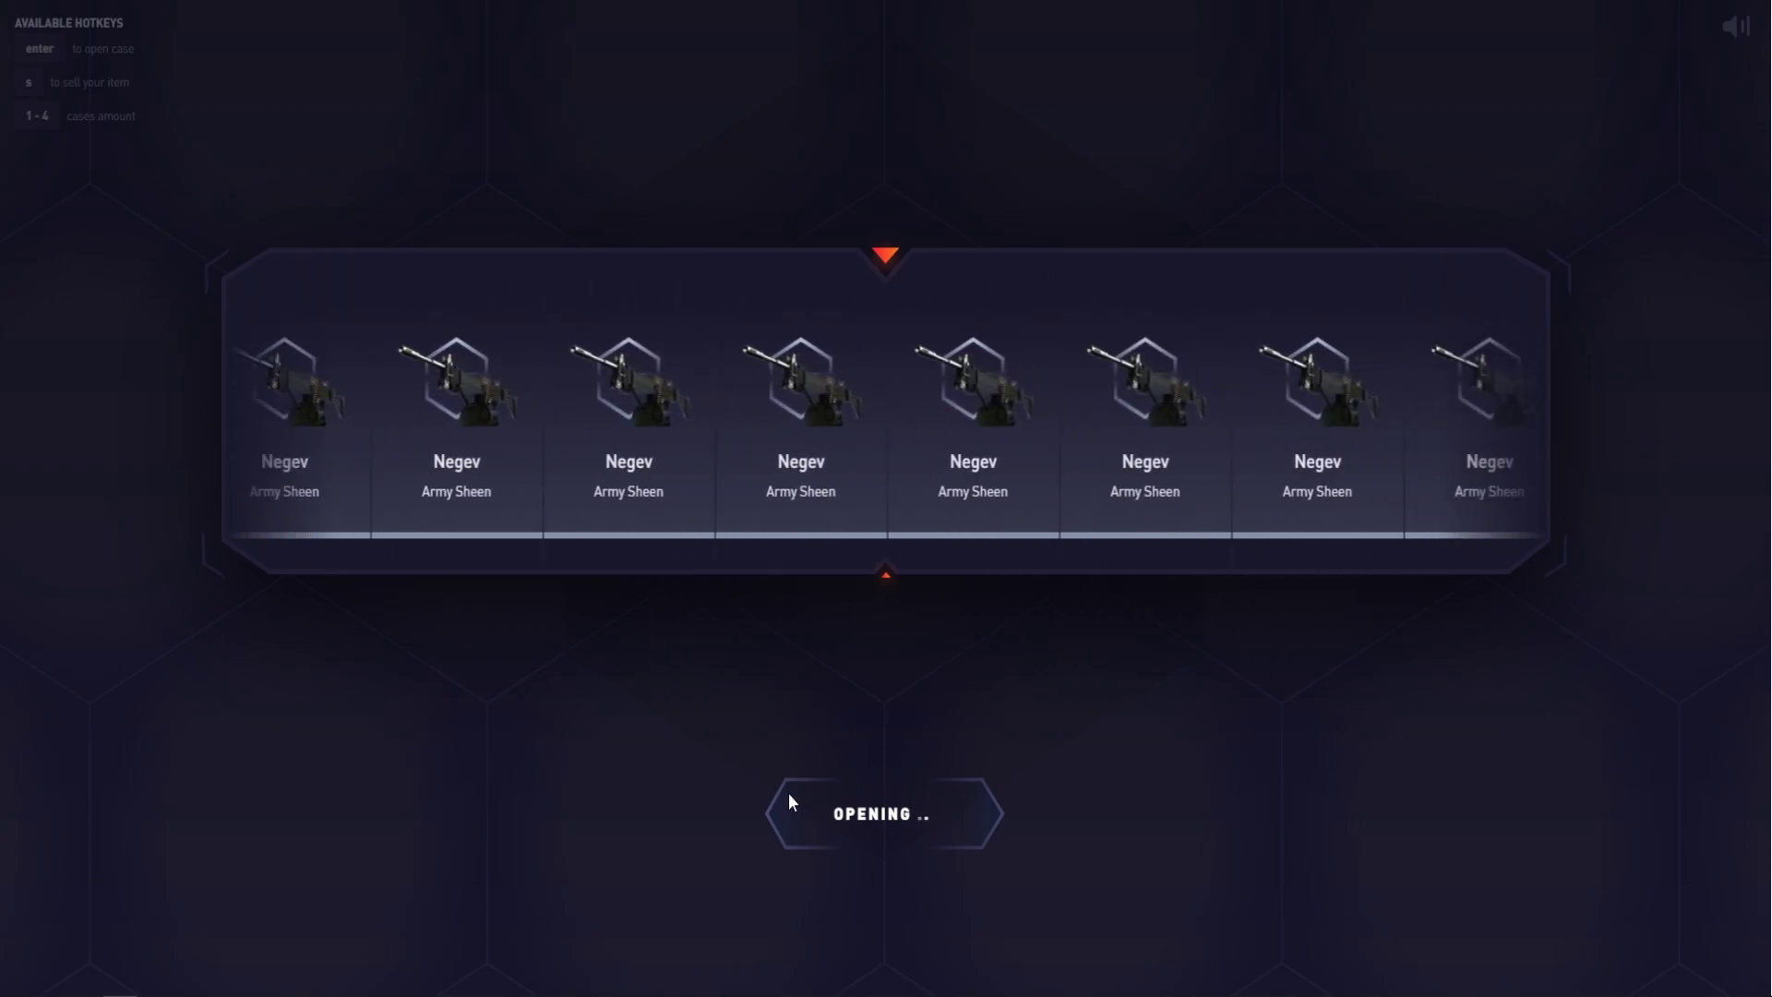
click(791, 793)
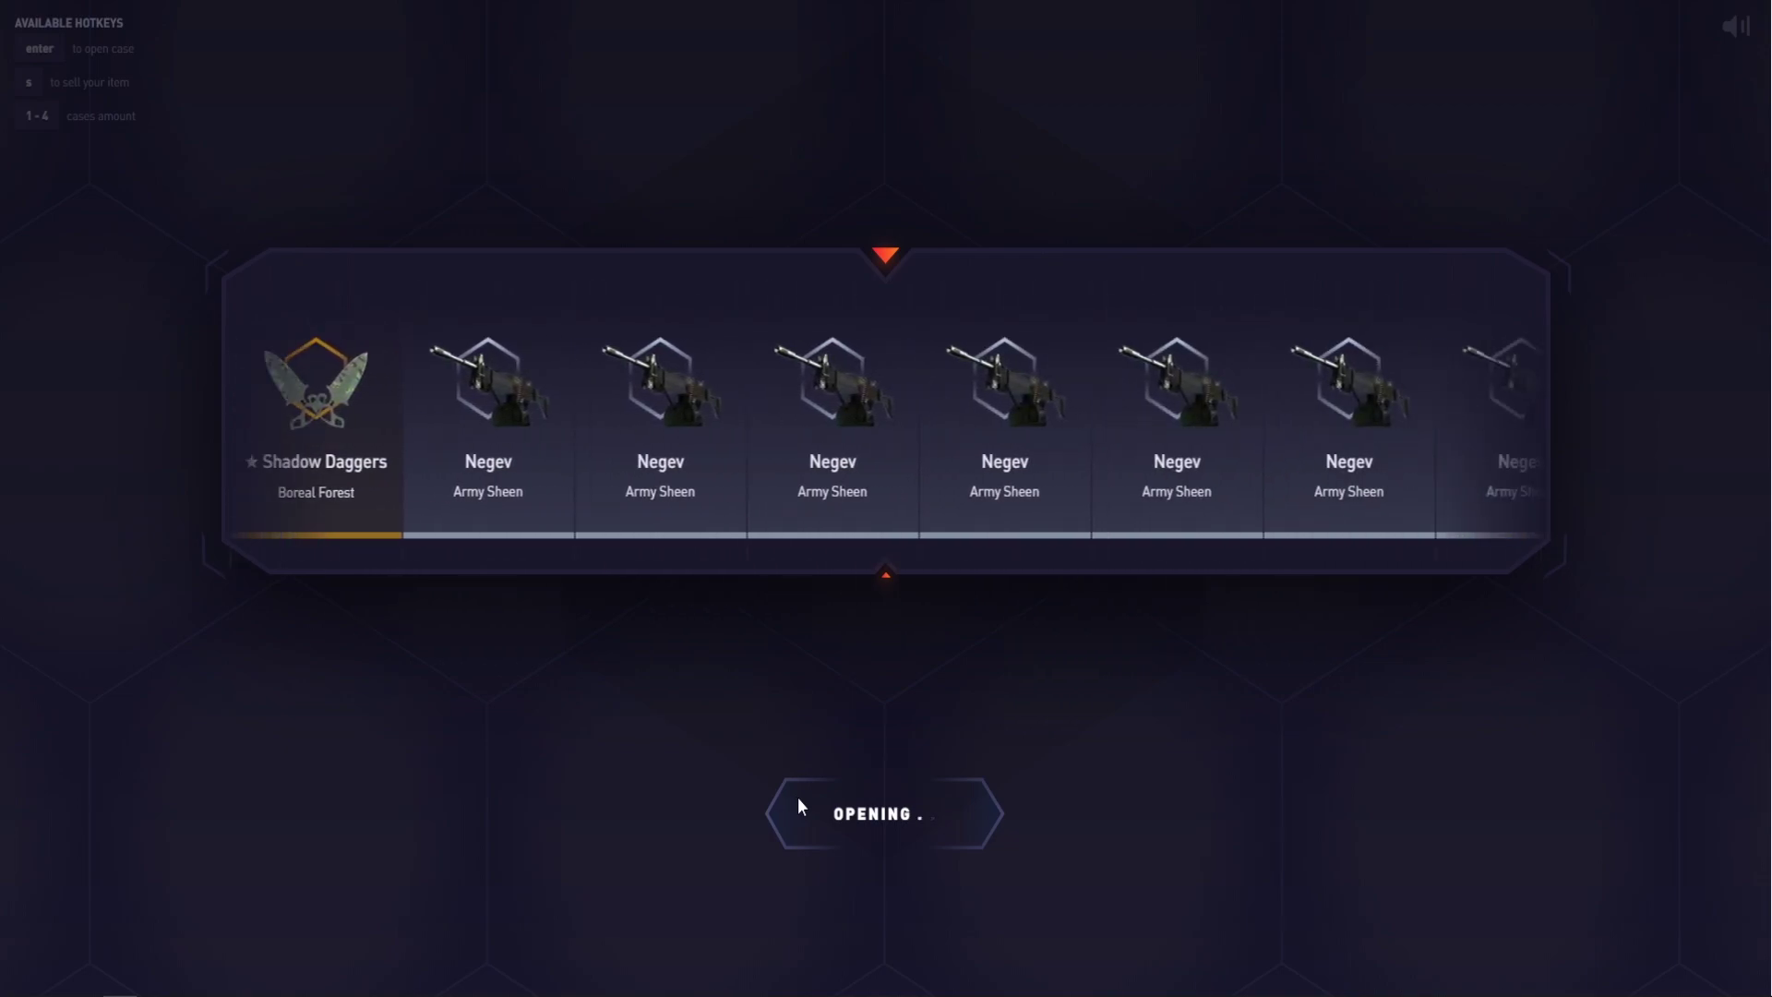
scroll(1510, 728, up, 5)
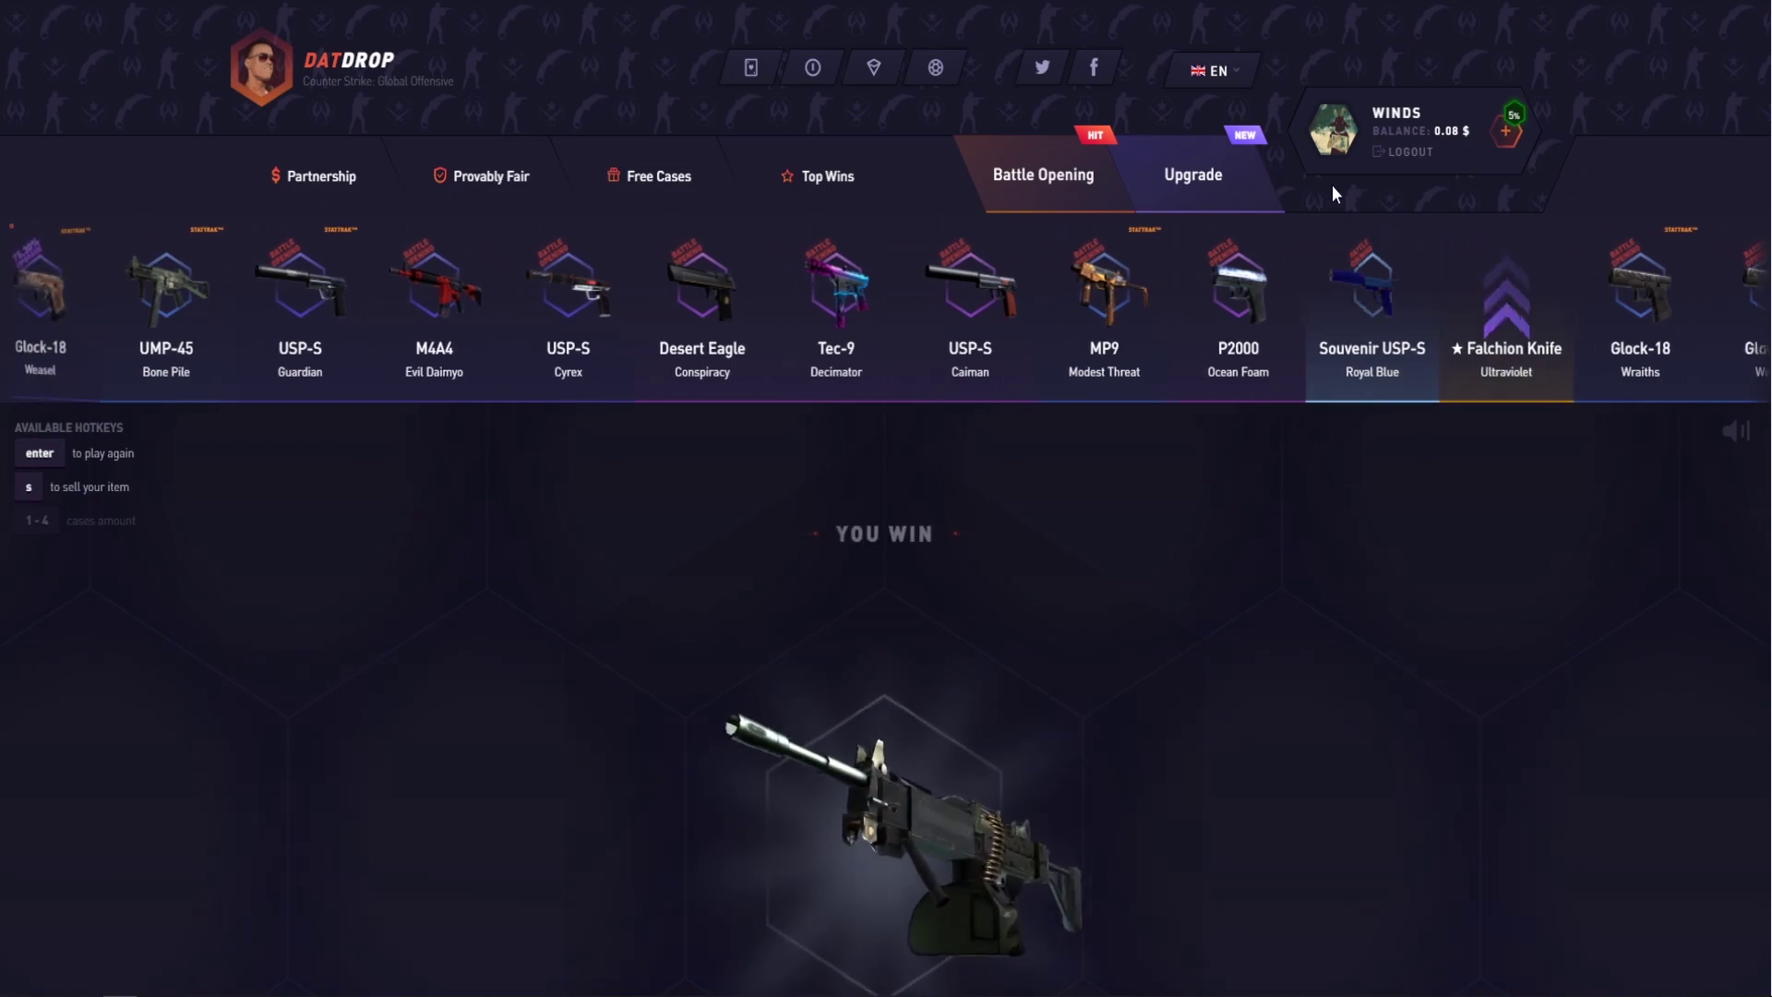
- Open the profile to review the 25 items worth 263.42 $
click(1326, 136)
scroll(1321, 246, down, 4)
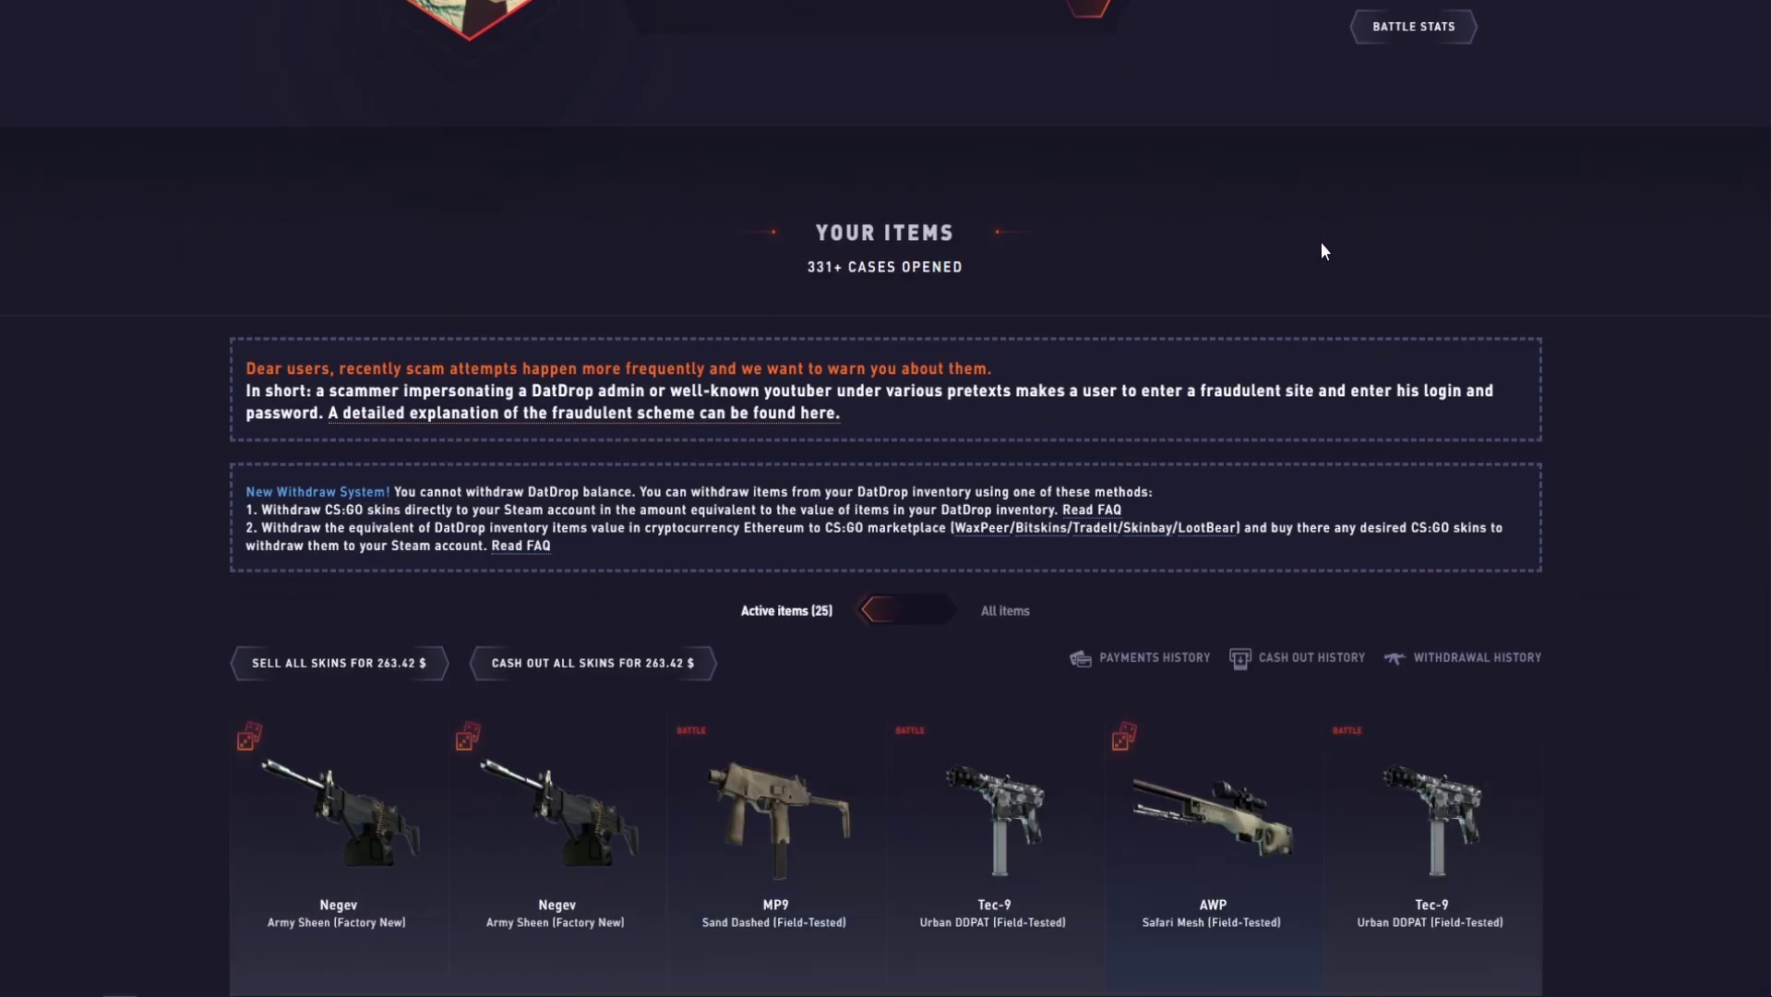
scroll(1661, 352, down, 2)
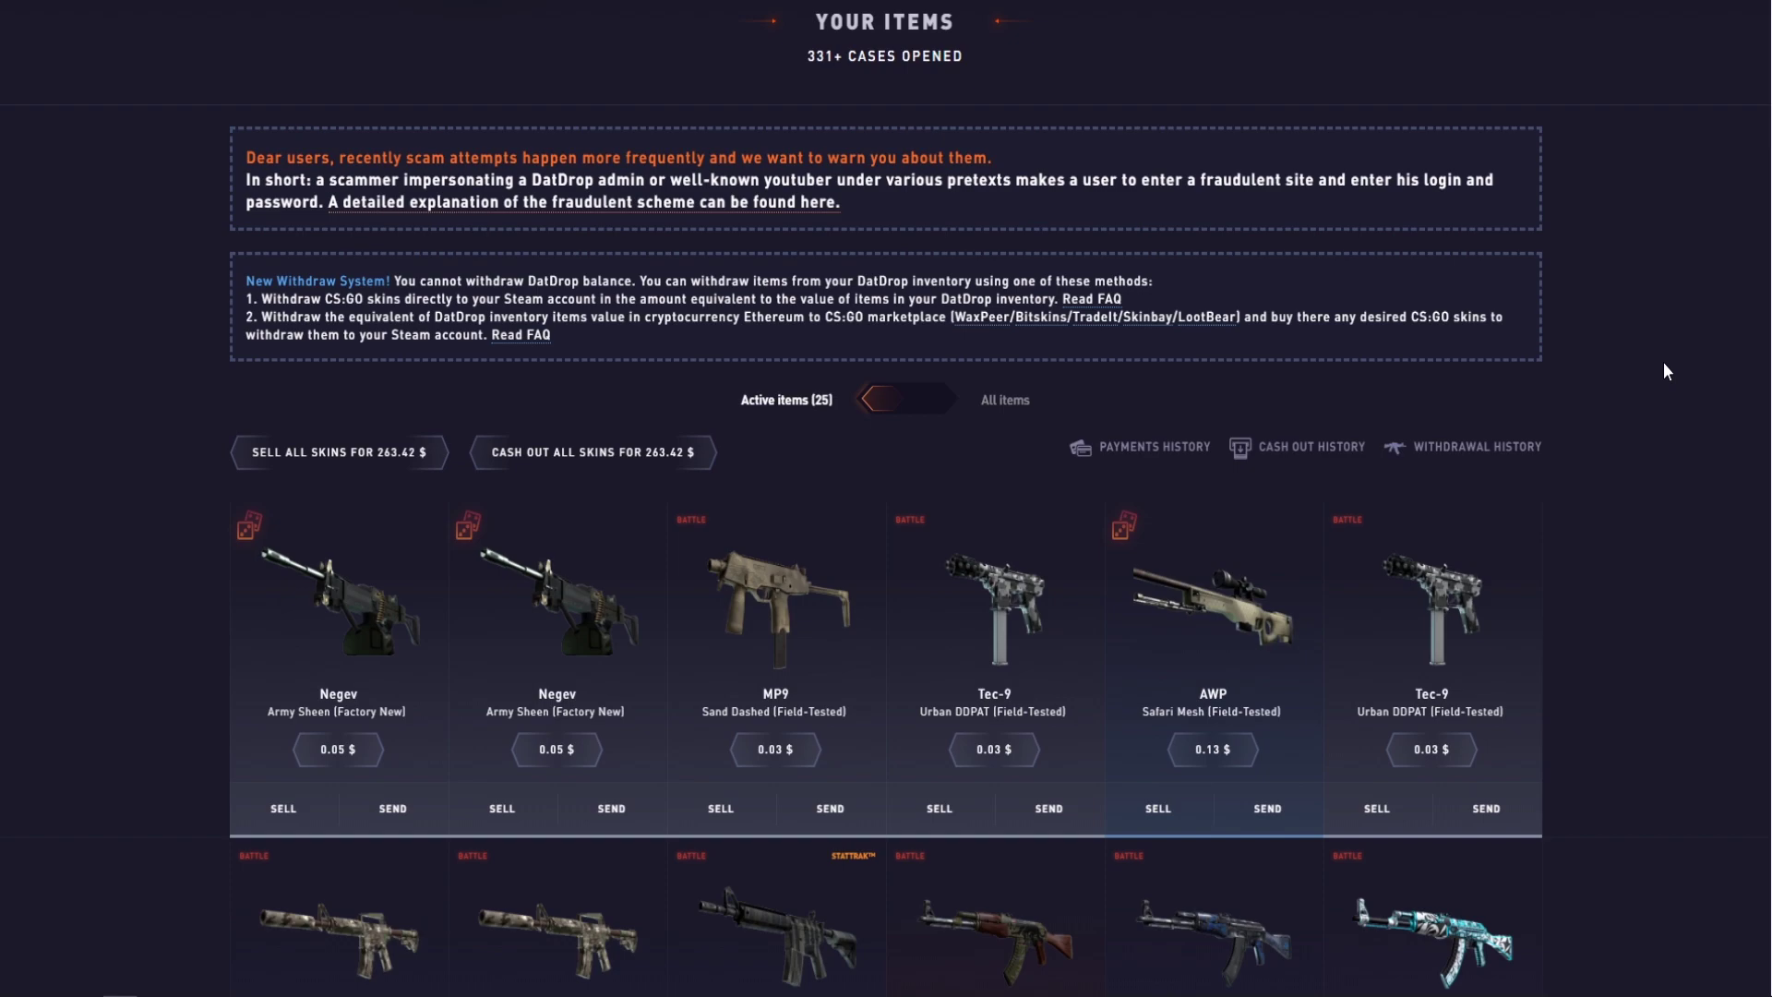
scroll(1663, 361, up, 8)
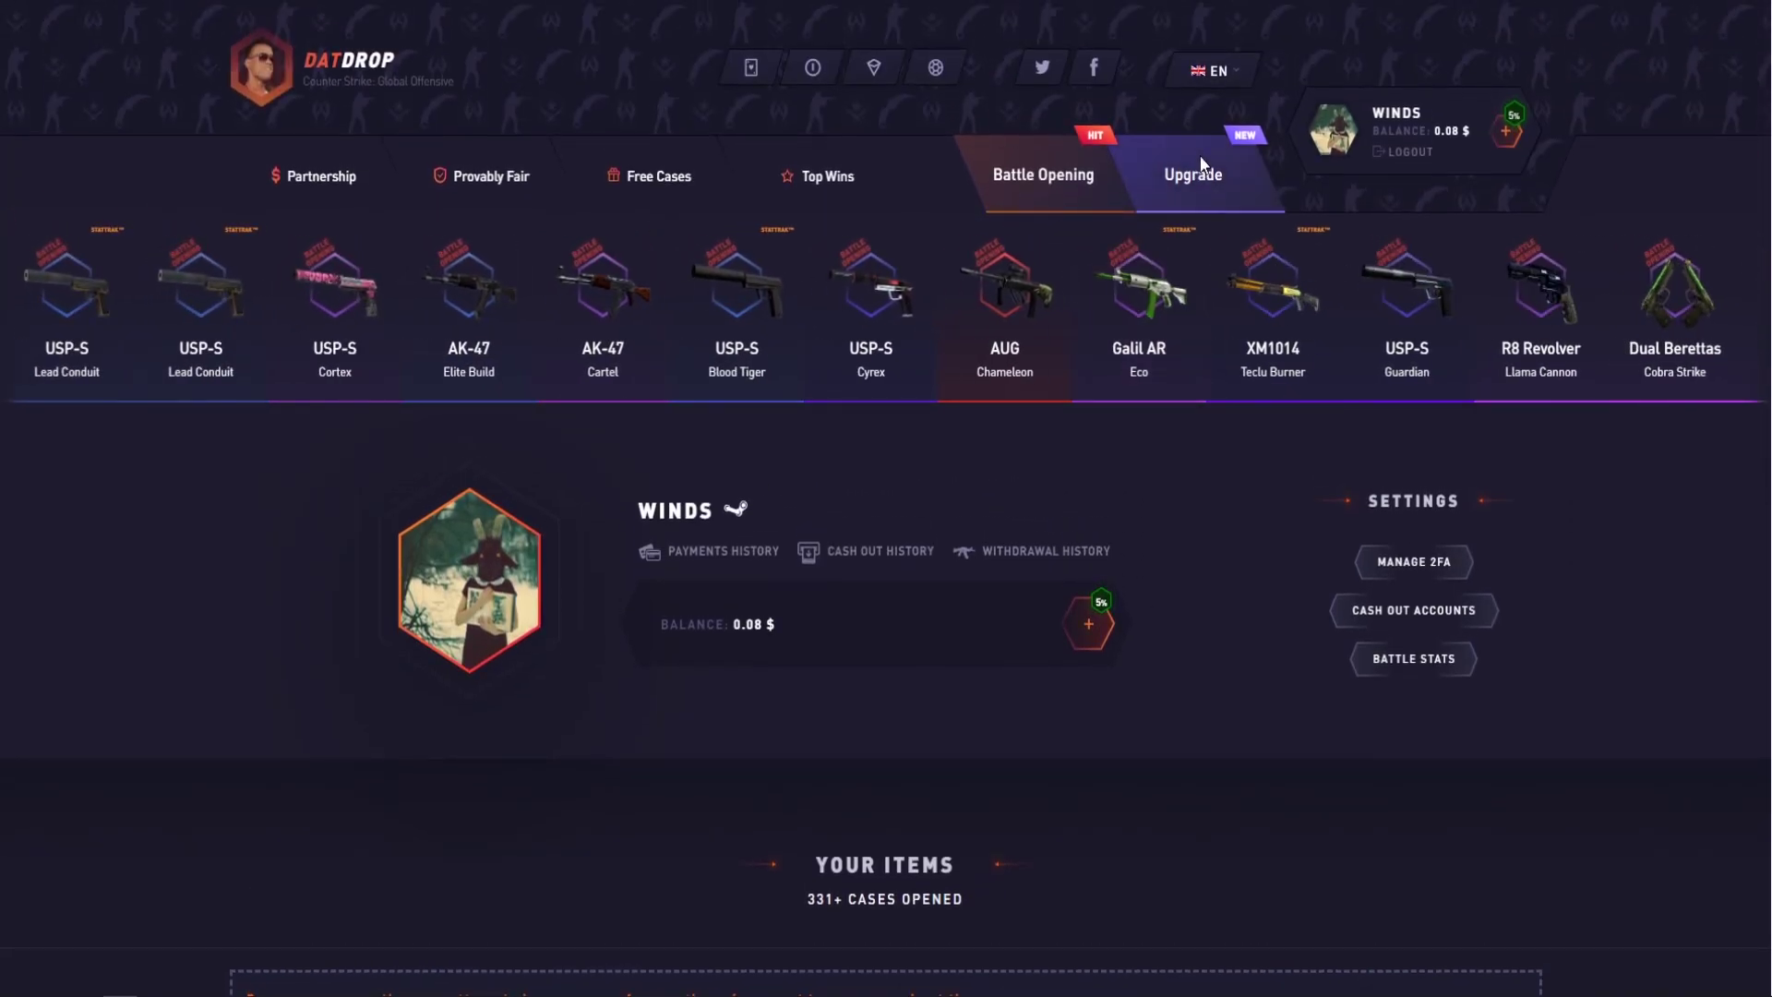
- On the Upgrade page, select six cheap skins from the second inventory page, including Tec-9s and MP9
click(1203, 167)
scroll(1097, 458, down, 5)
scroll(1098, 458, down, 2)
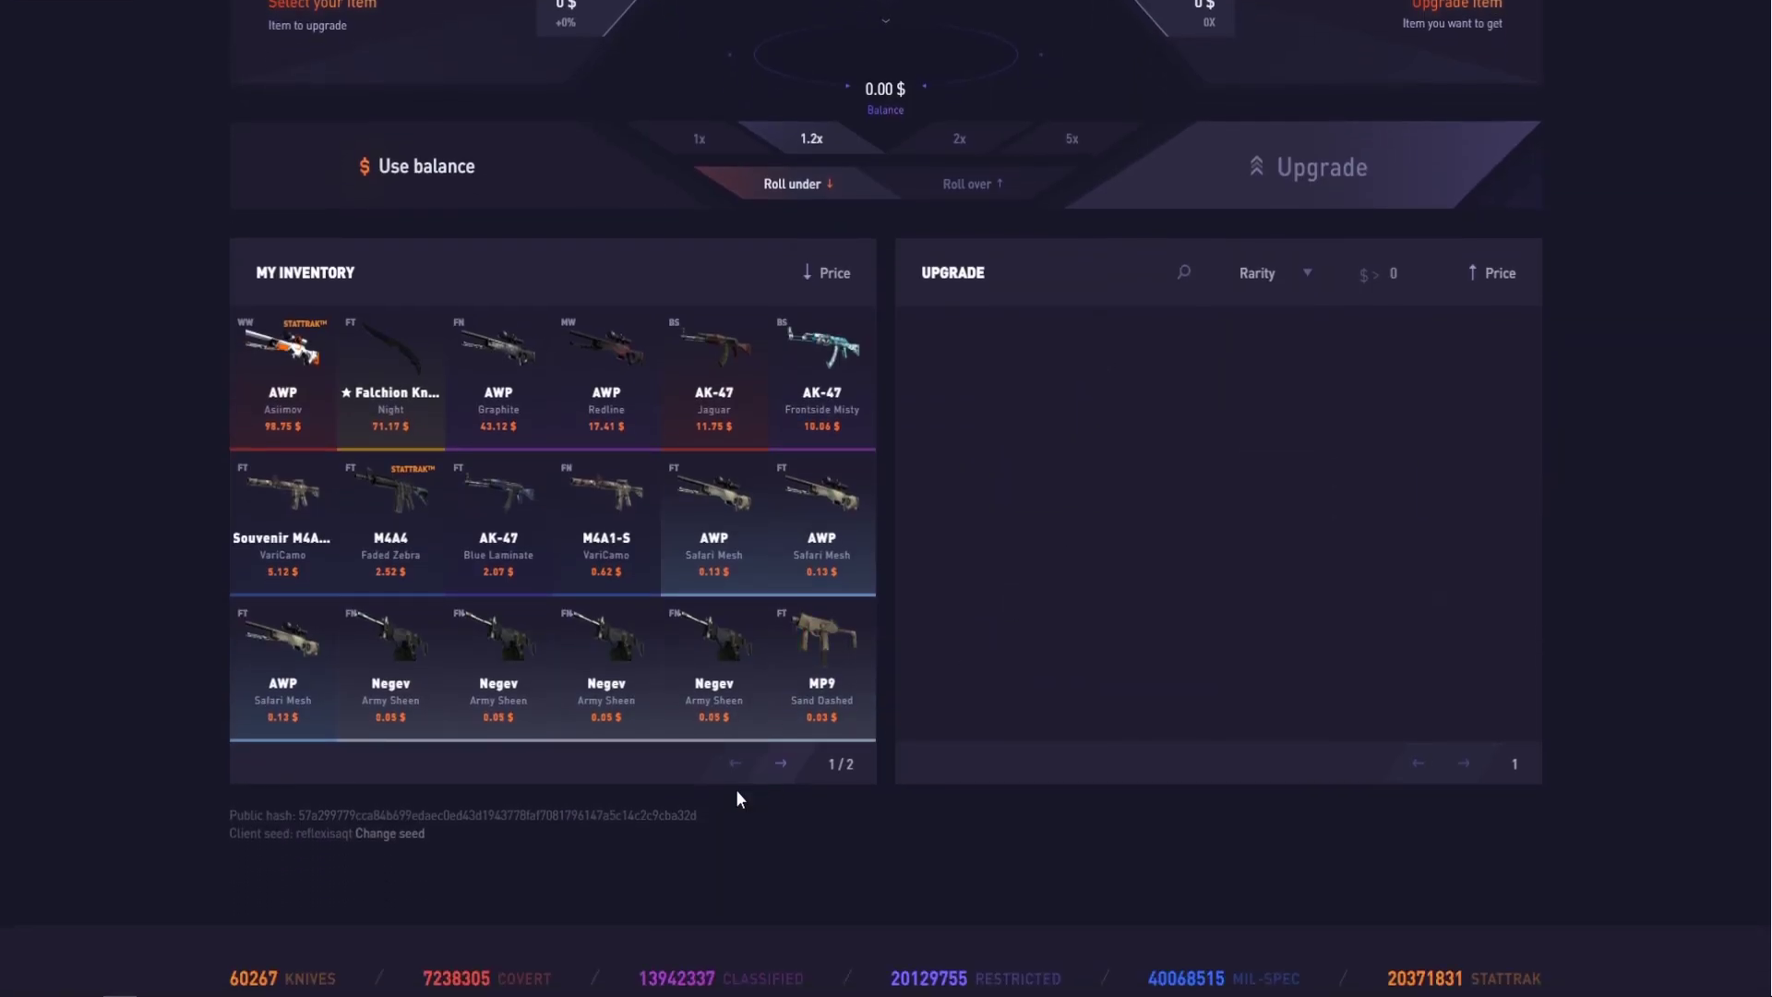
click(779, 765)
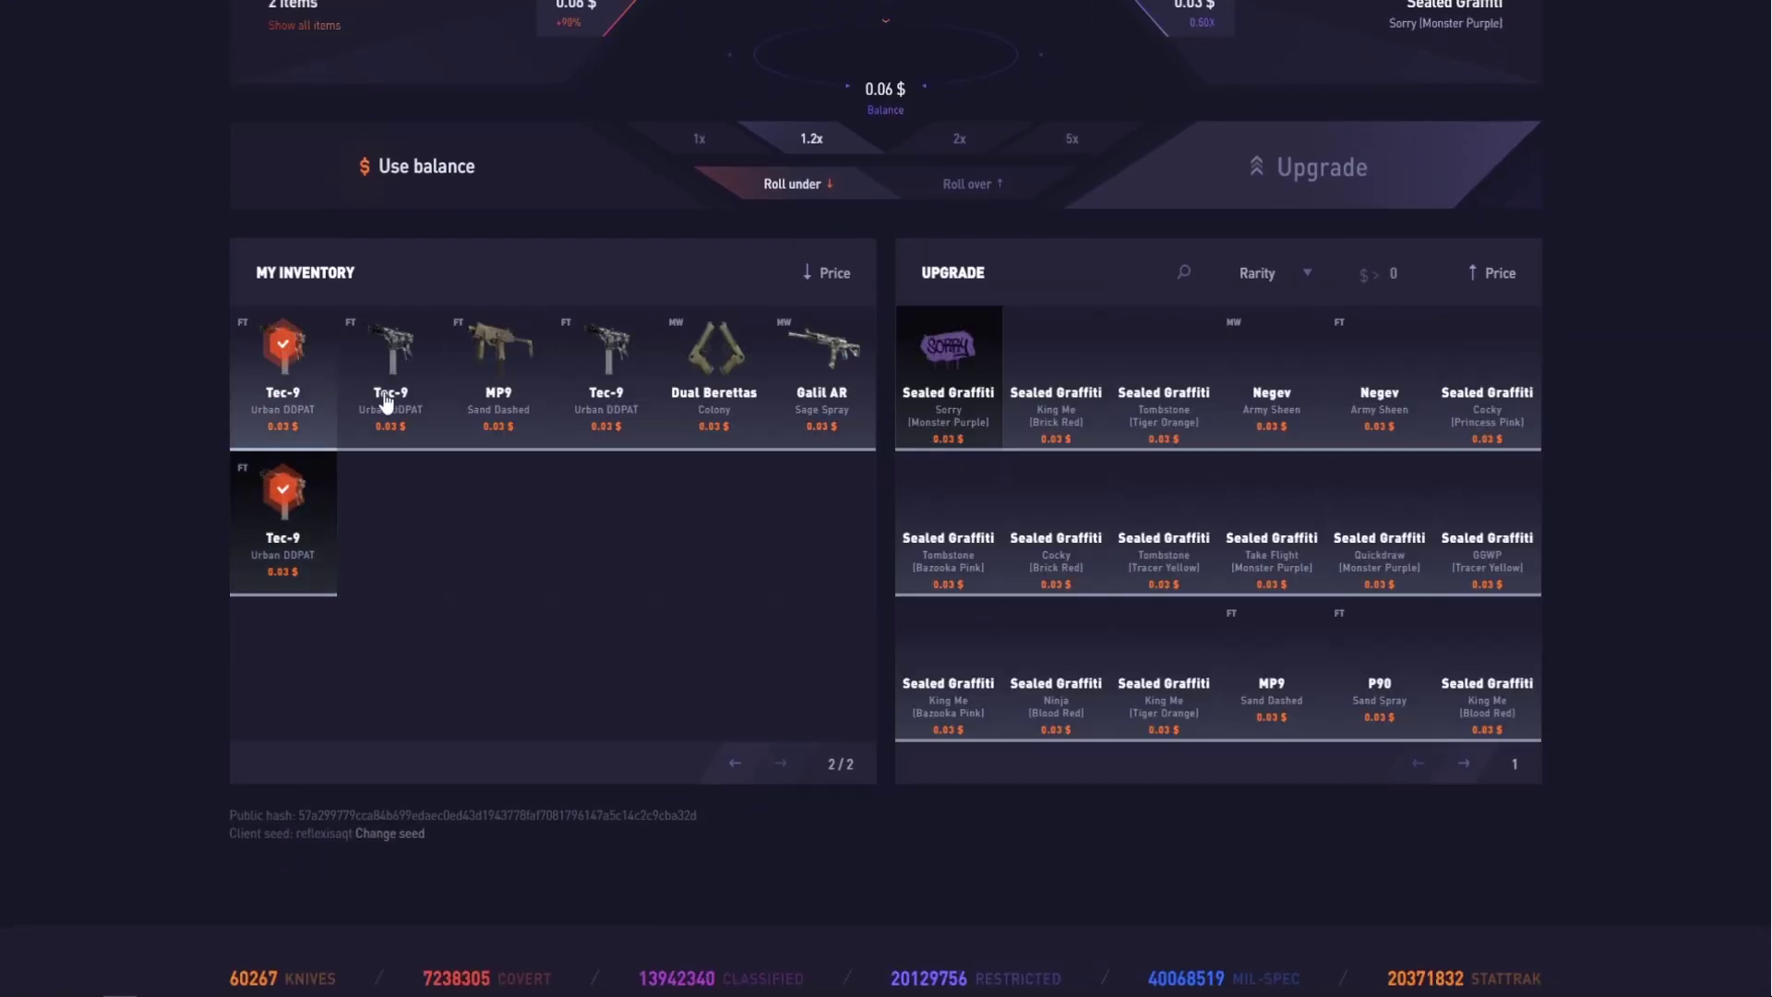
click(282, 374)
click(390, 374)
click(498, 374)
click(606, 373)
click(715, 374)
click(823, 374)
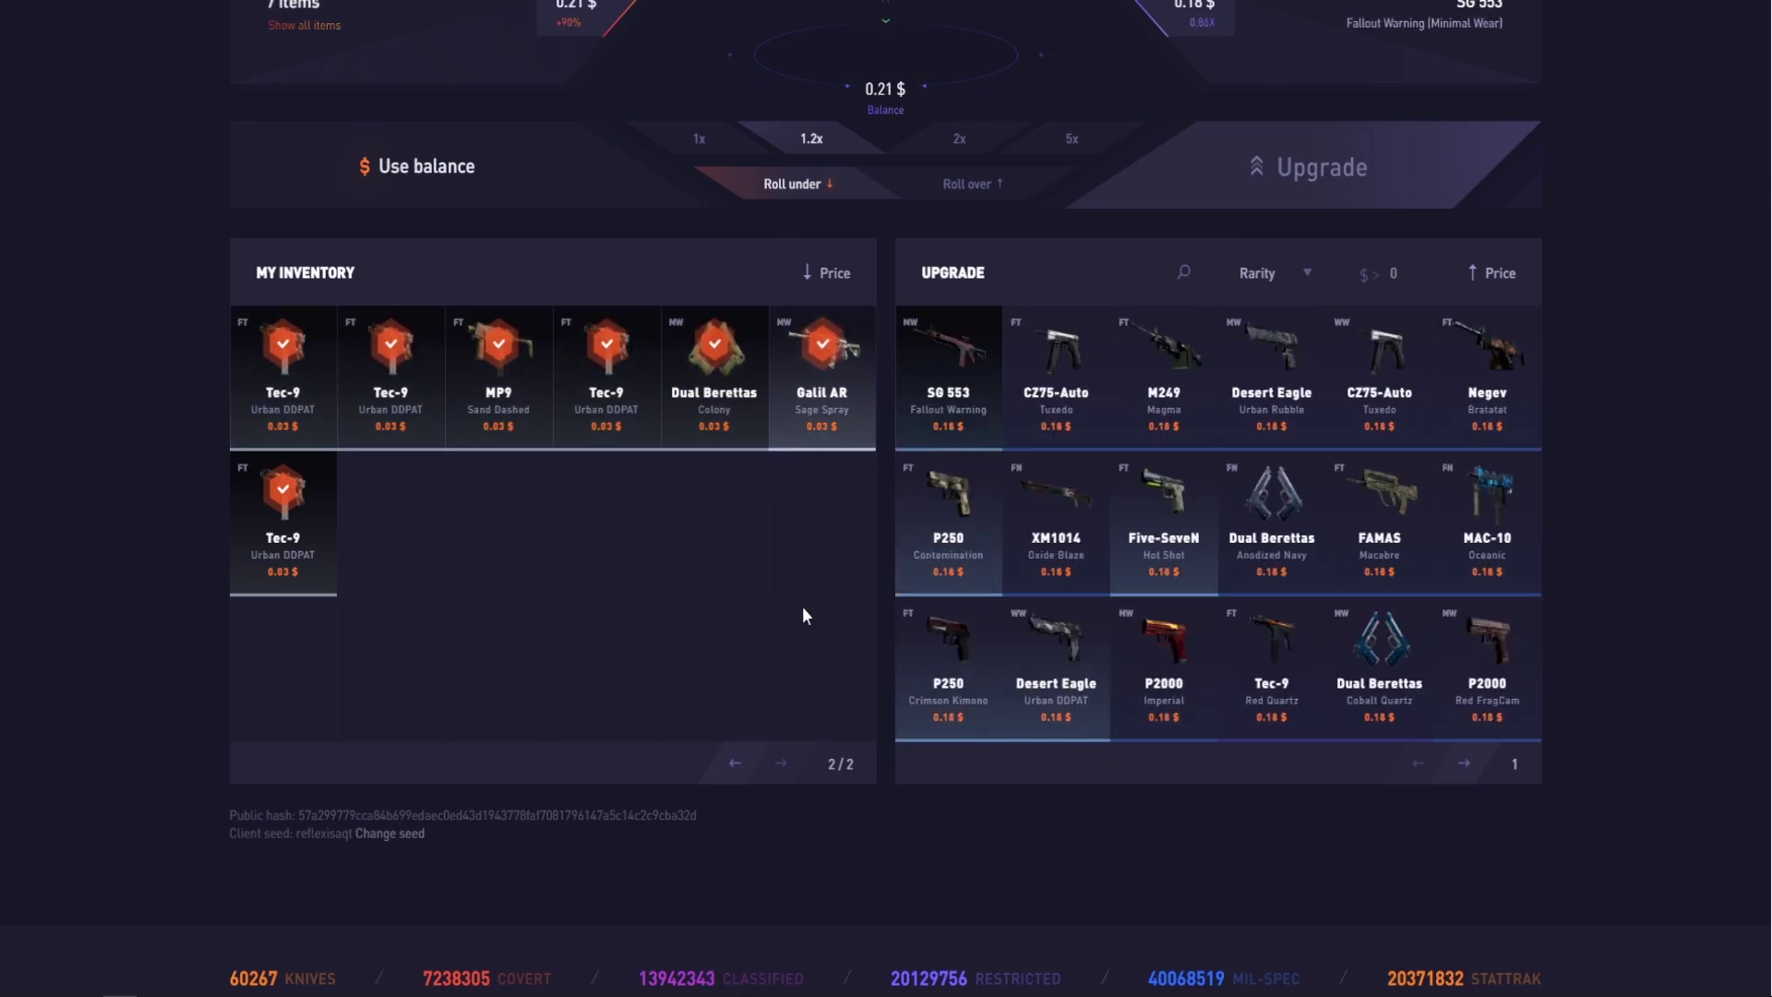
- Add the MP9, three Negev Army Sheens and three AWP Safari Meshes from the first page
click(733, 765)
click(823, 664)
click(714, 664)
click(606, 665)
click(391, 664)
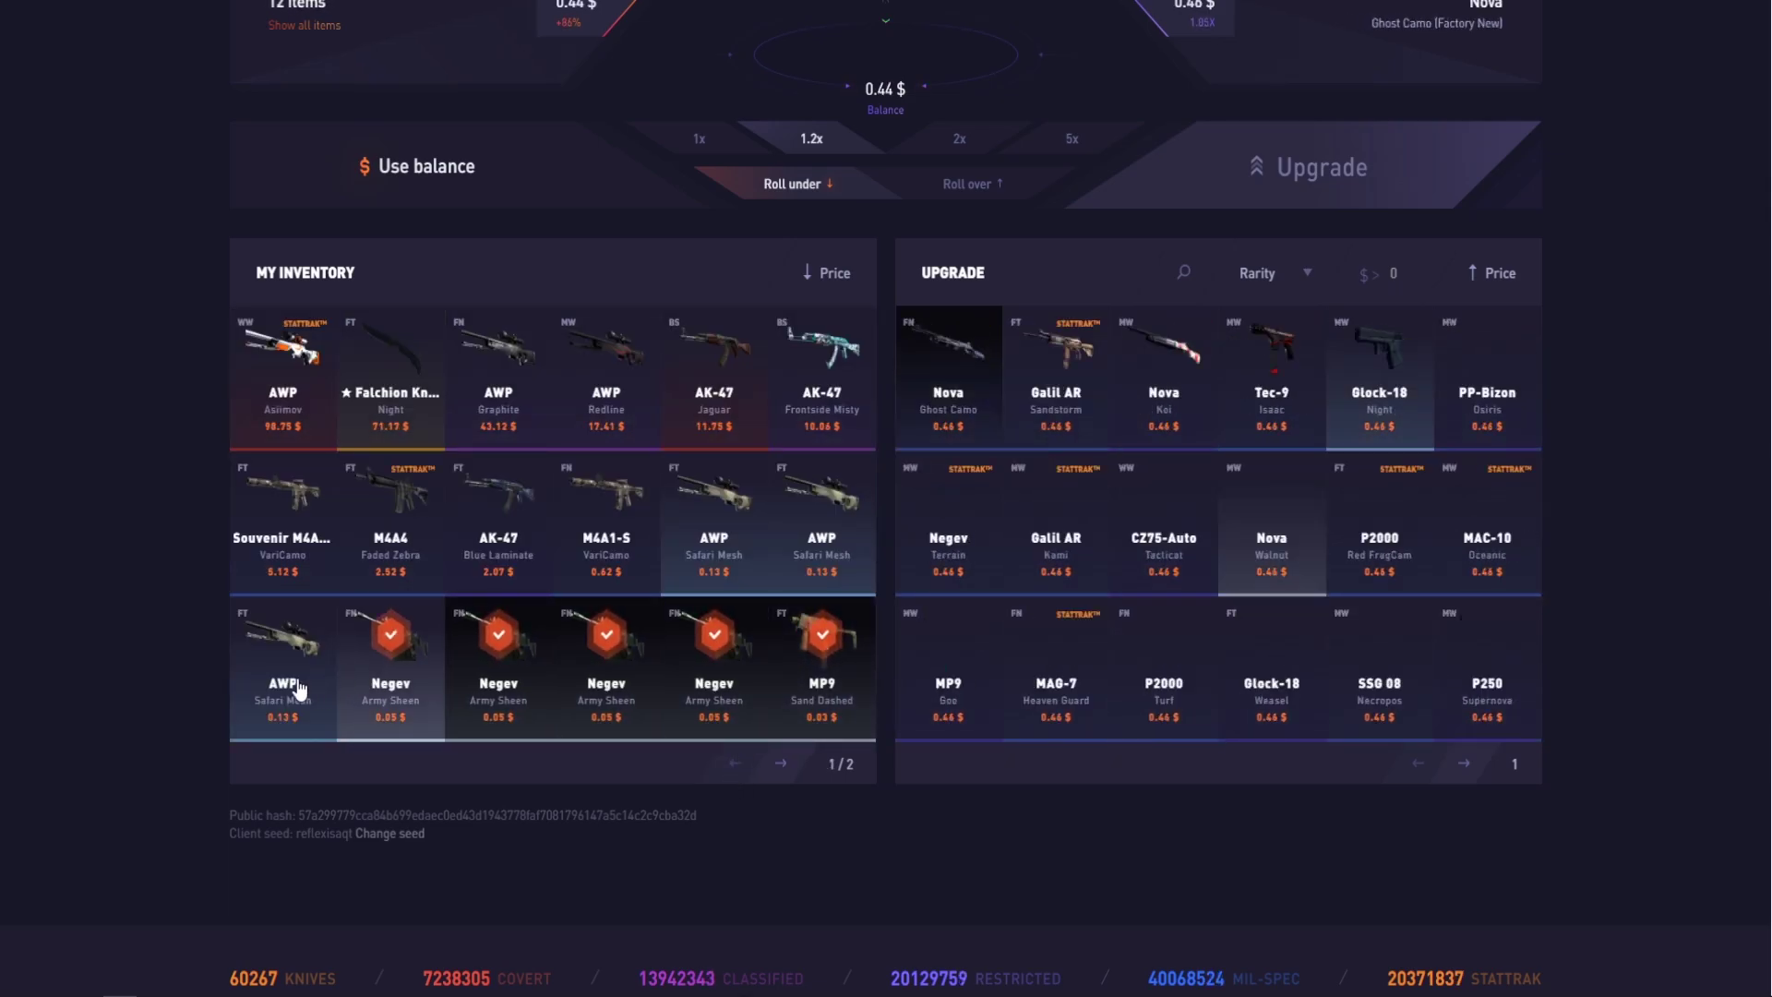
click(283, 665)
click(823, 519)
click(714, 519)
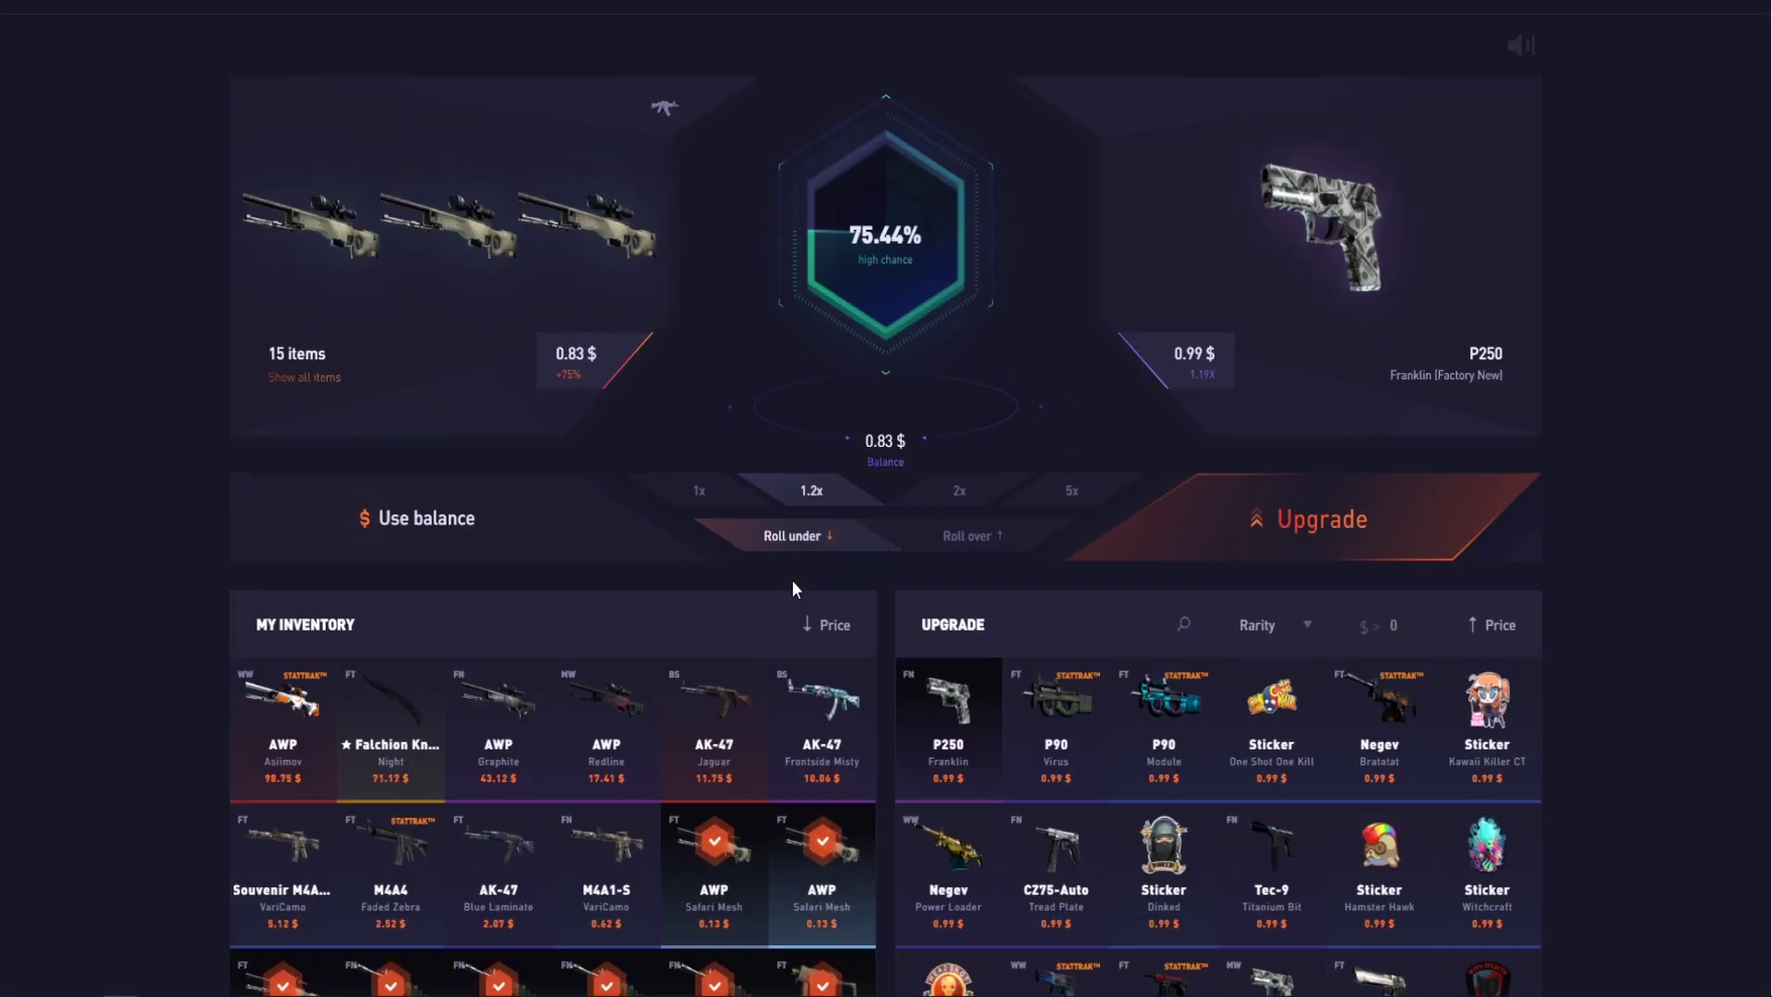
scroll(707, 548, up, 3)
- Stake the 0.08 $ balance at 5x roll-over and upgrade into a USP-S Caiman
drag(450, 605, 582, 604)
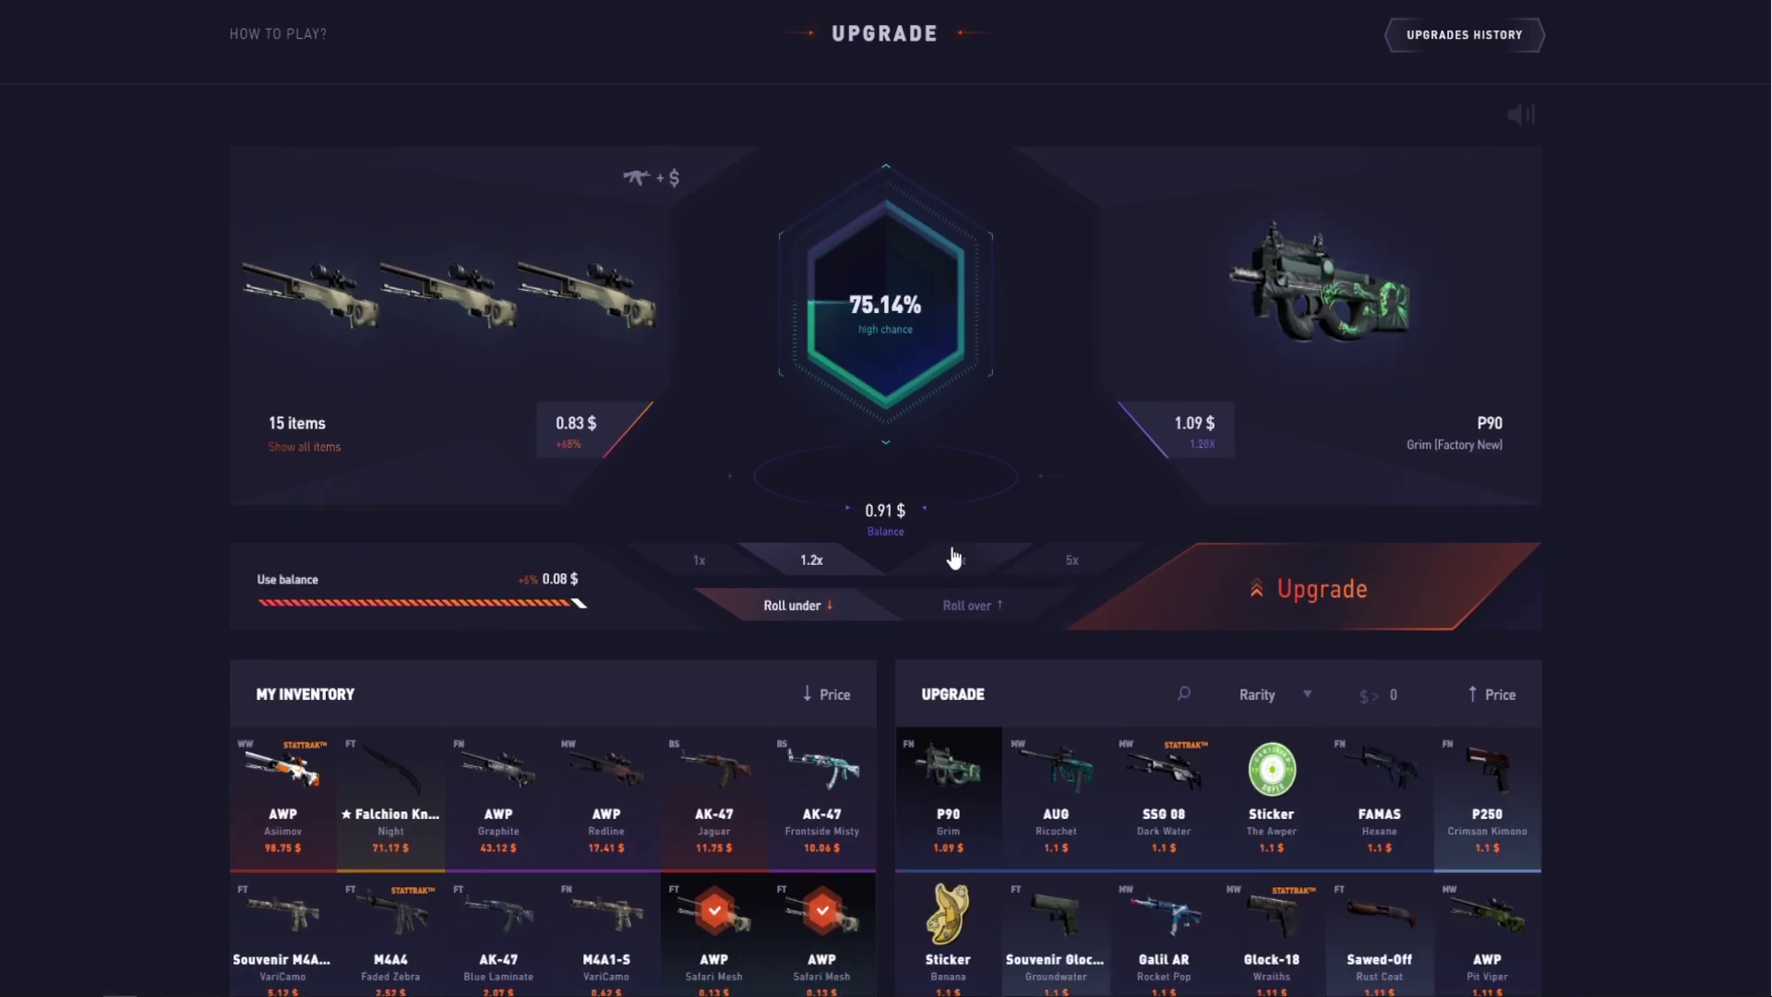
click(1071, 559)
click(988, 606)
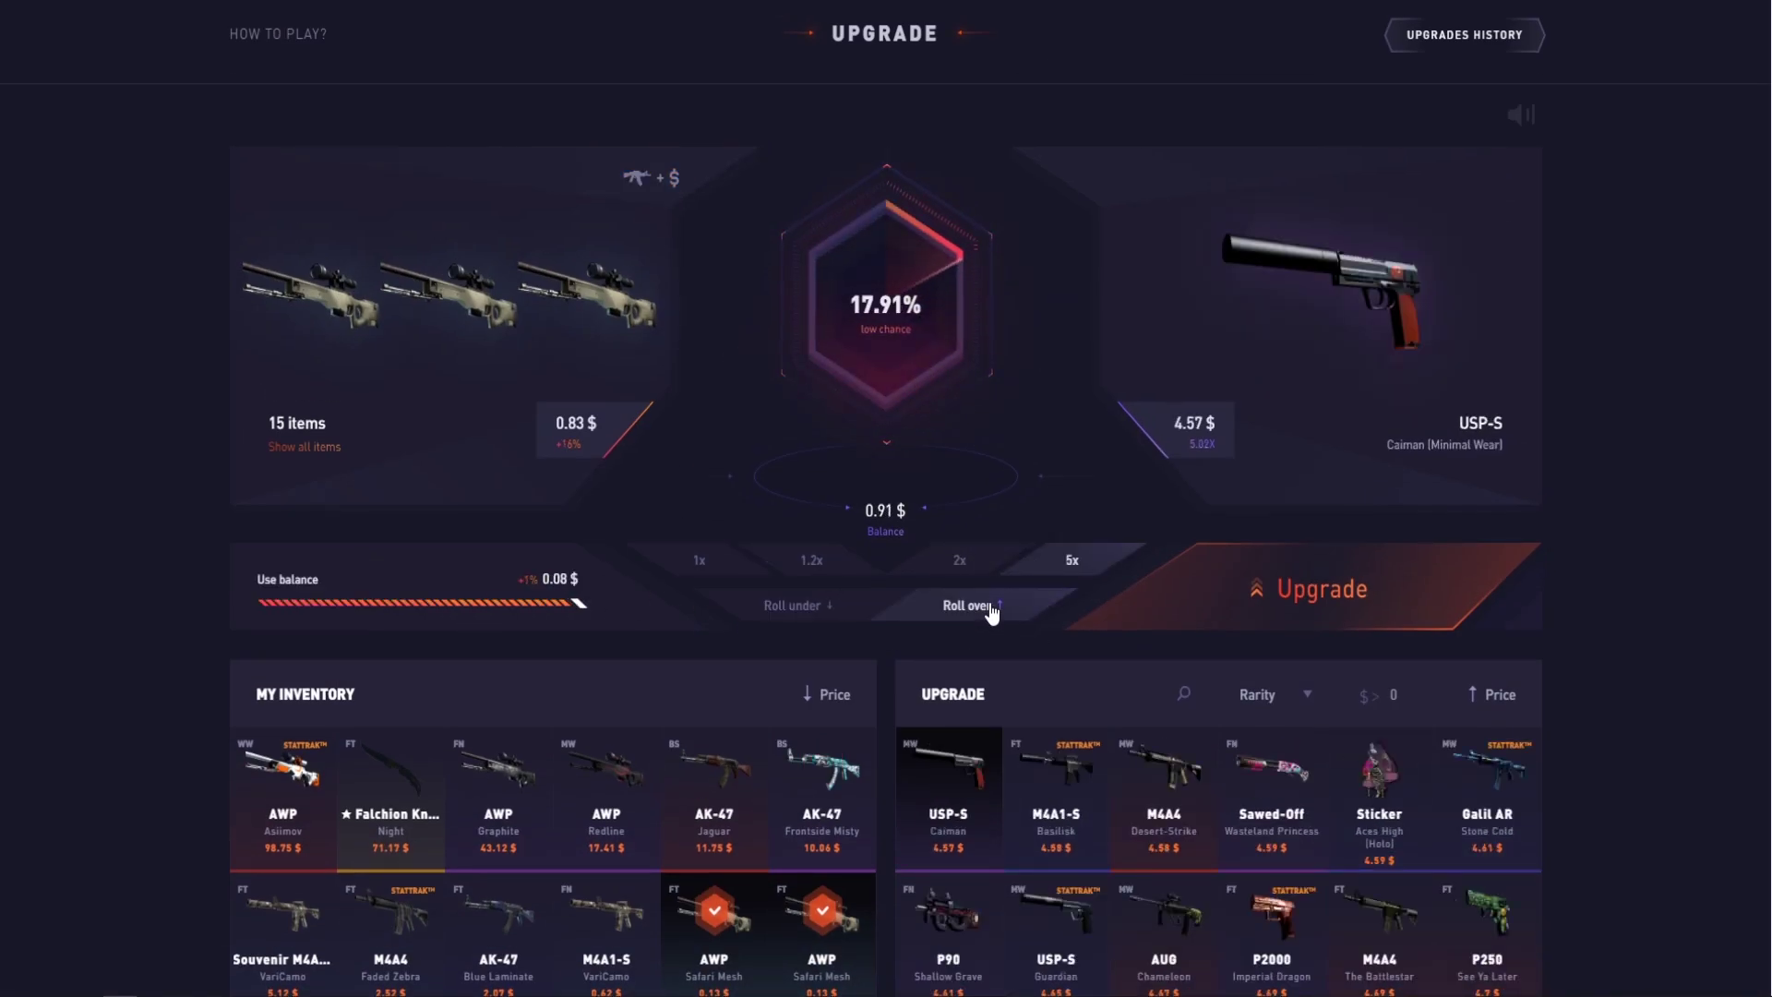
scroll(1123, 529, up, 2)
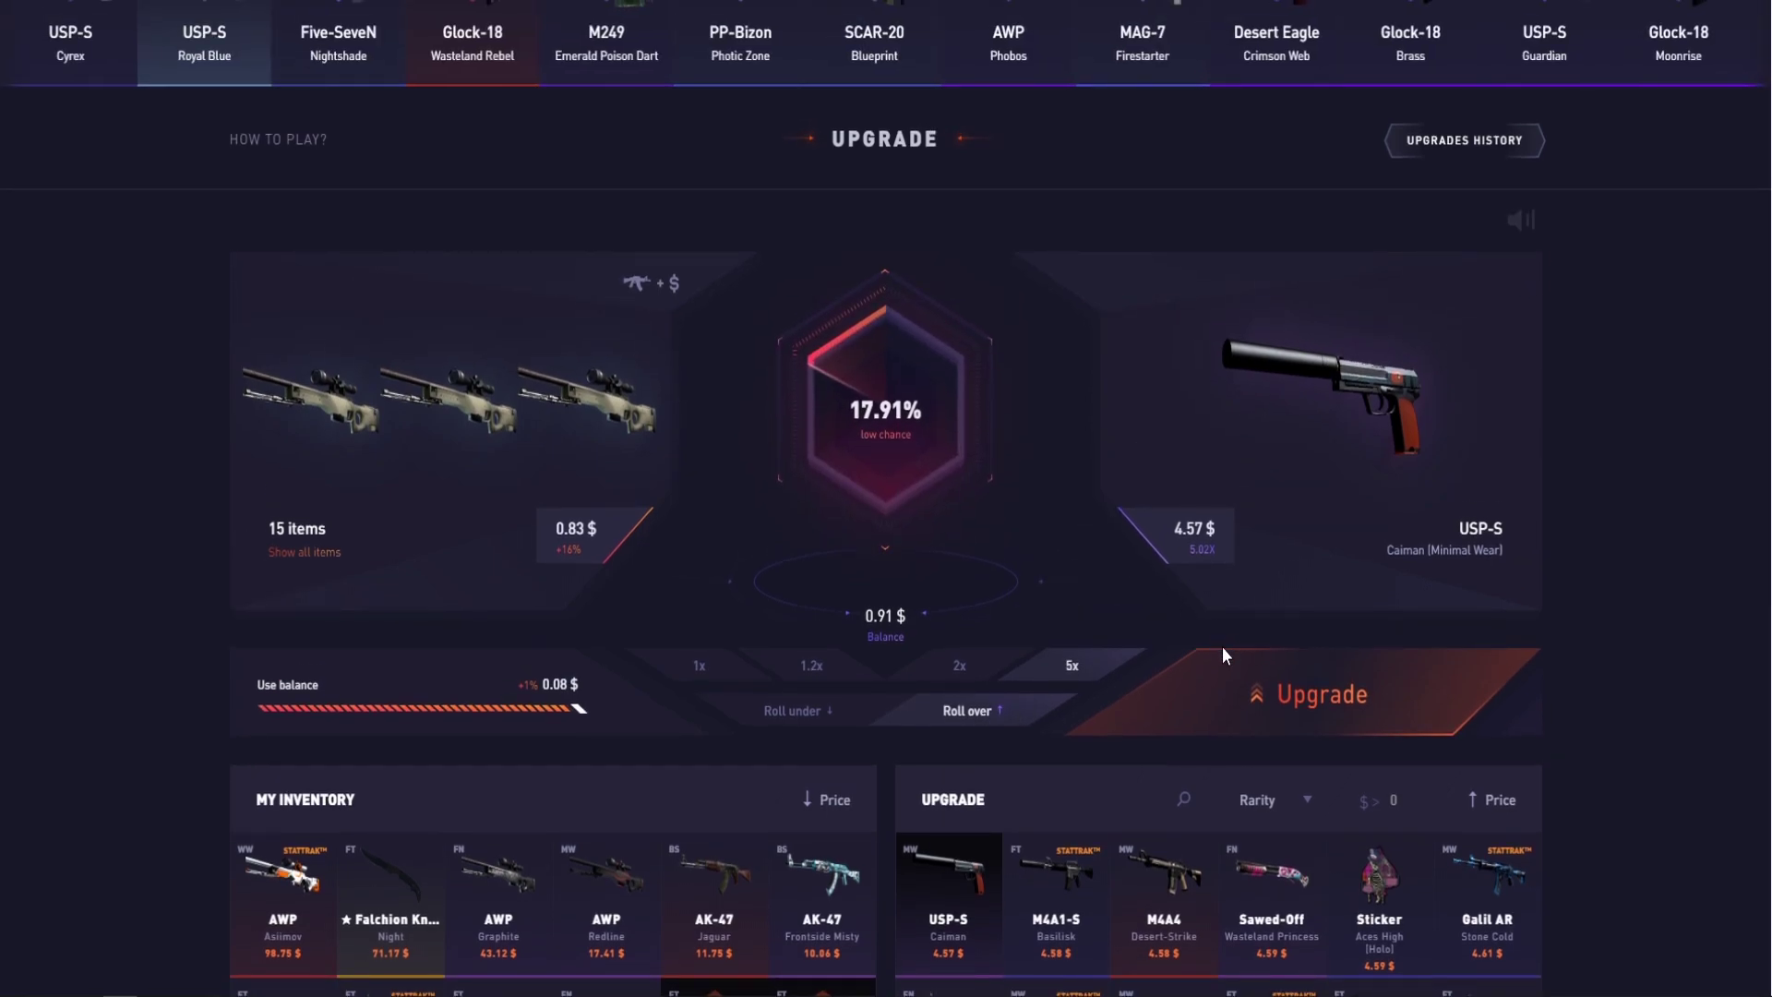
click(1224, 652)
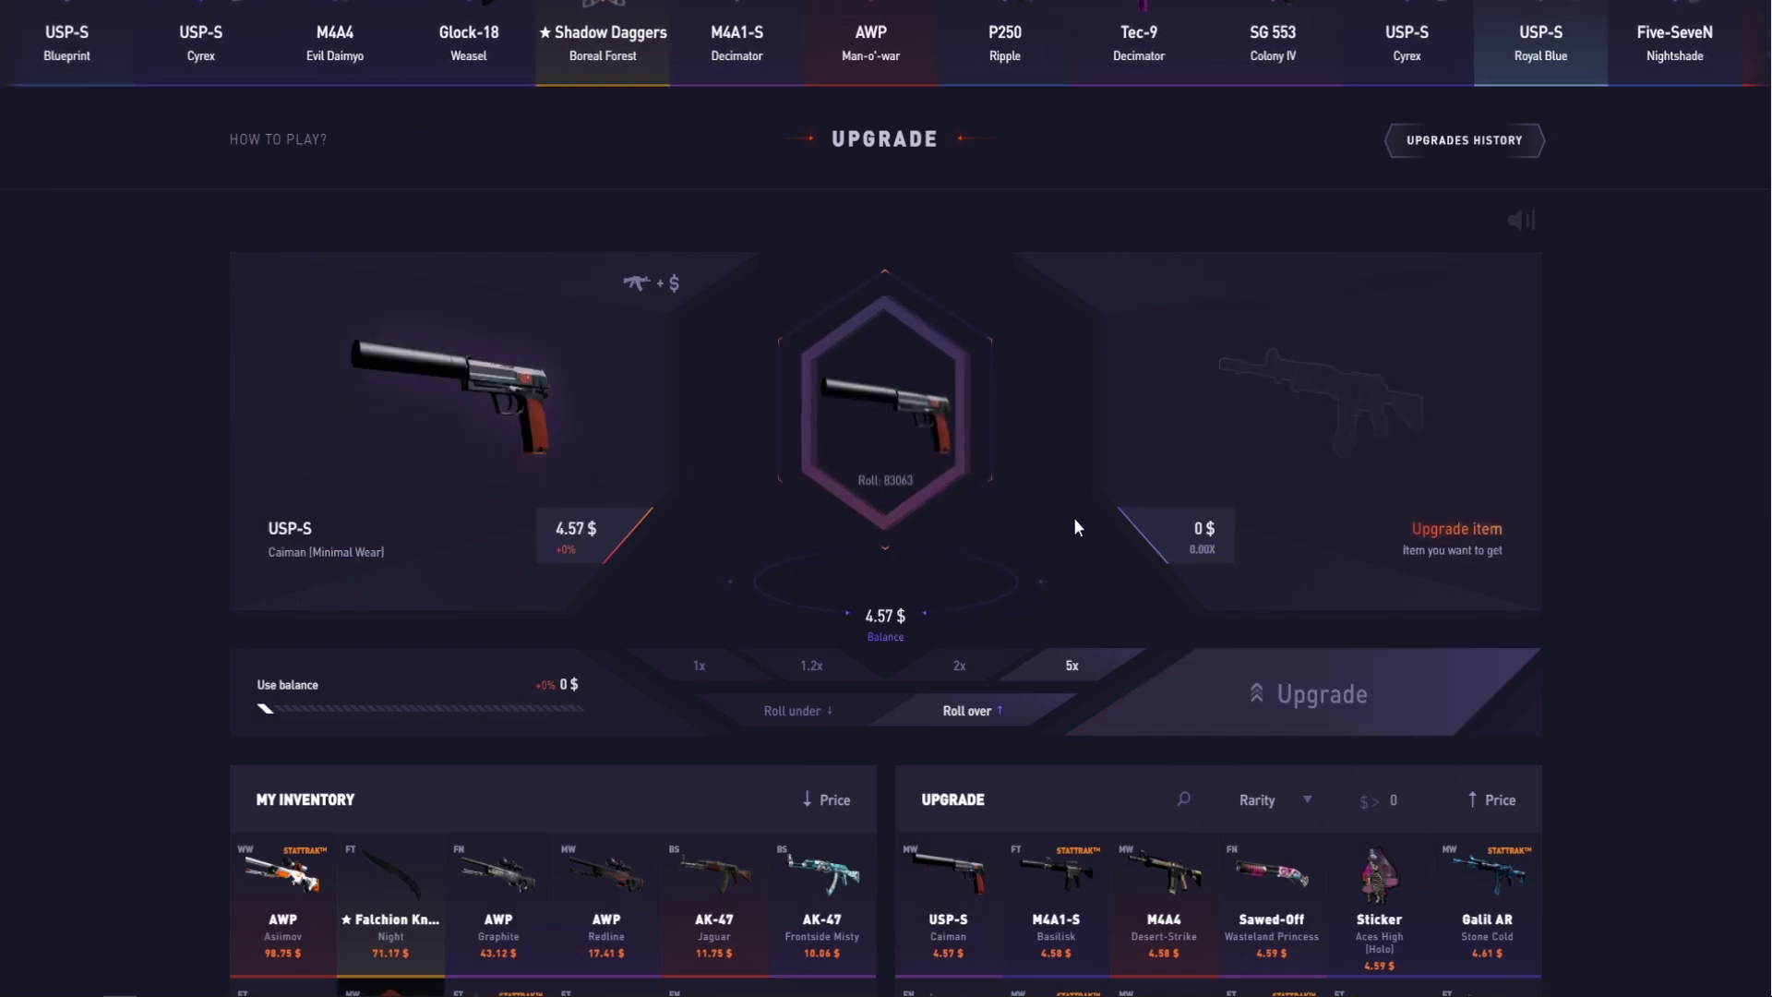
scroll(1073, 504, down, 4)
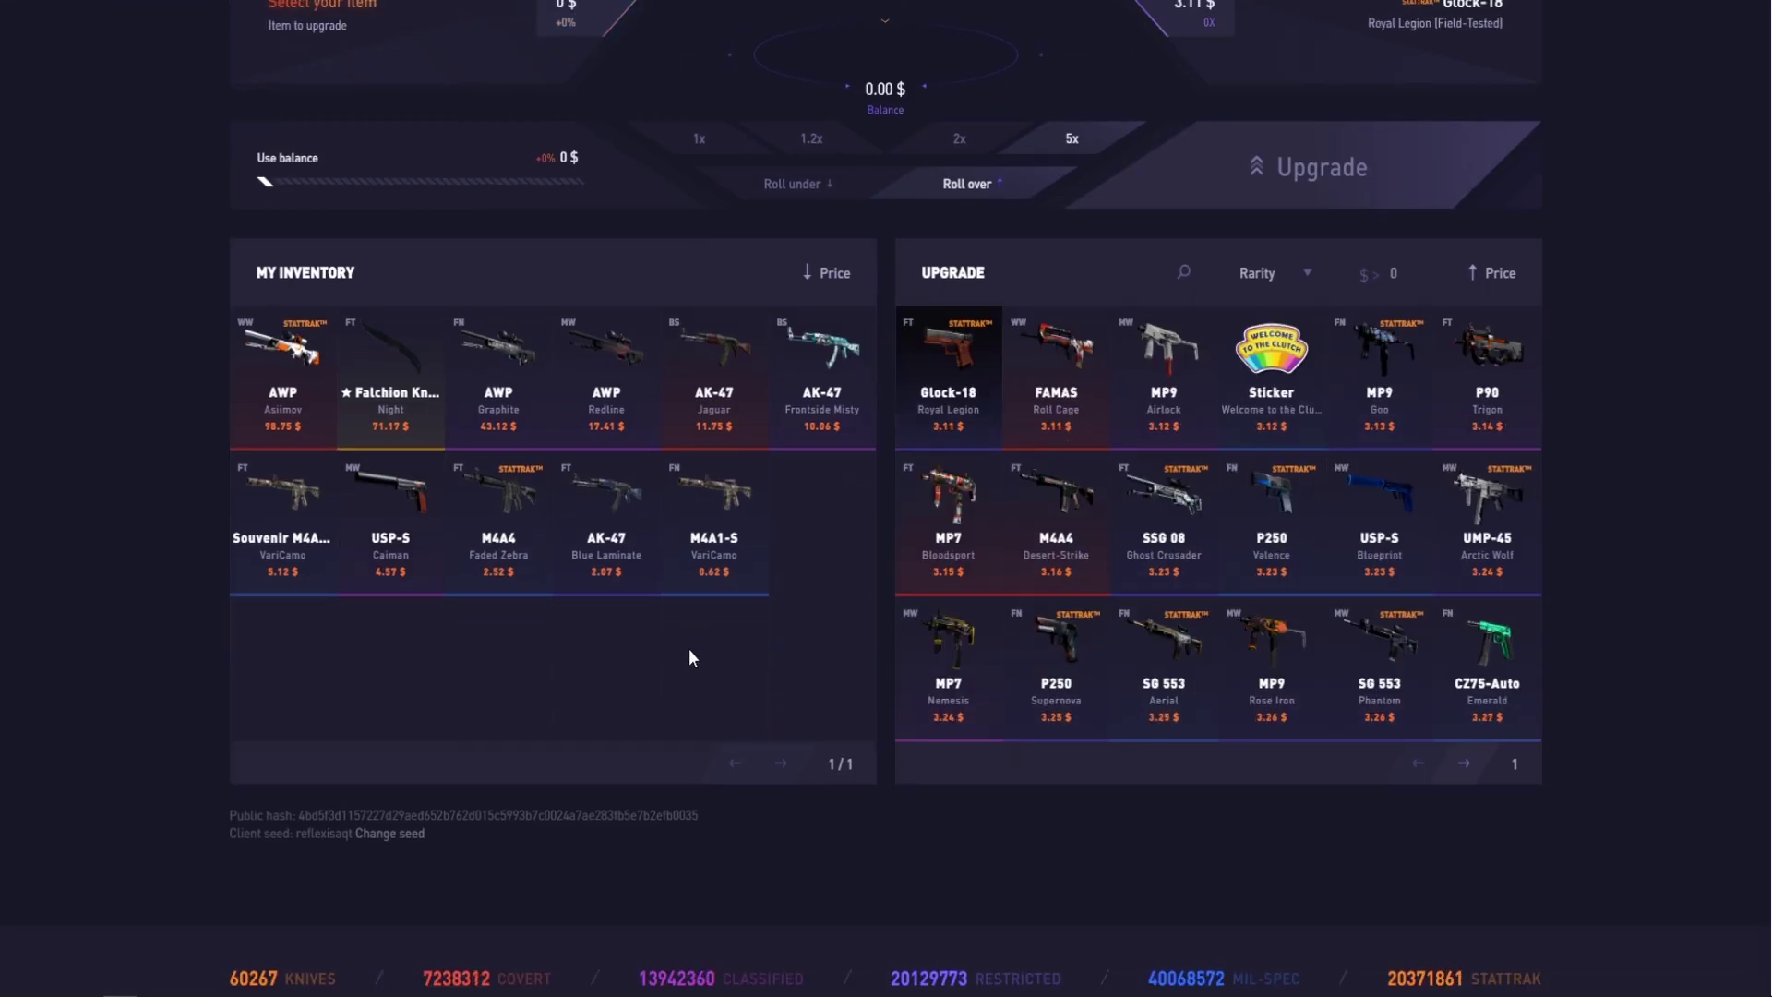
- Upgrade the 0.62 $ M4A1-S VariCamo toward the StatTrak Glock-18 Royal Legion, rolling under
click(714, 513)
scroll(760, 526, up, 4)
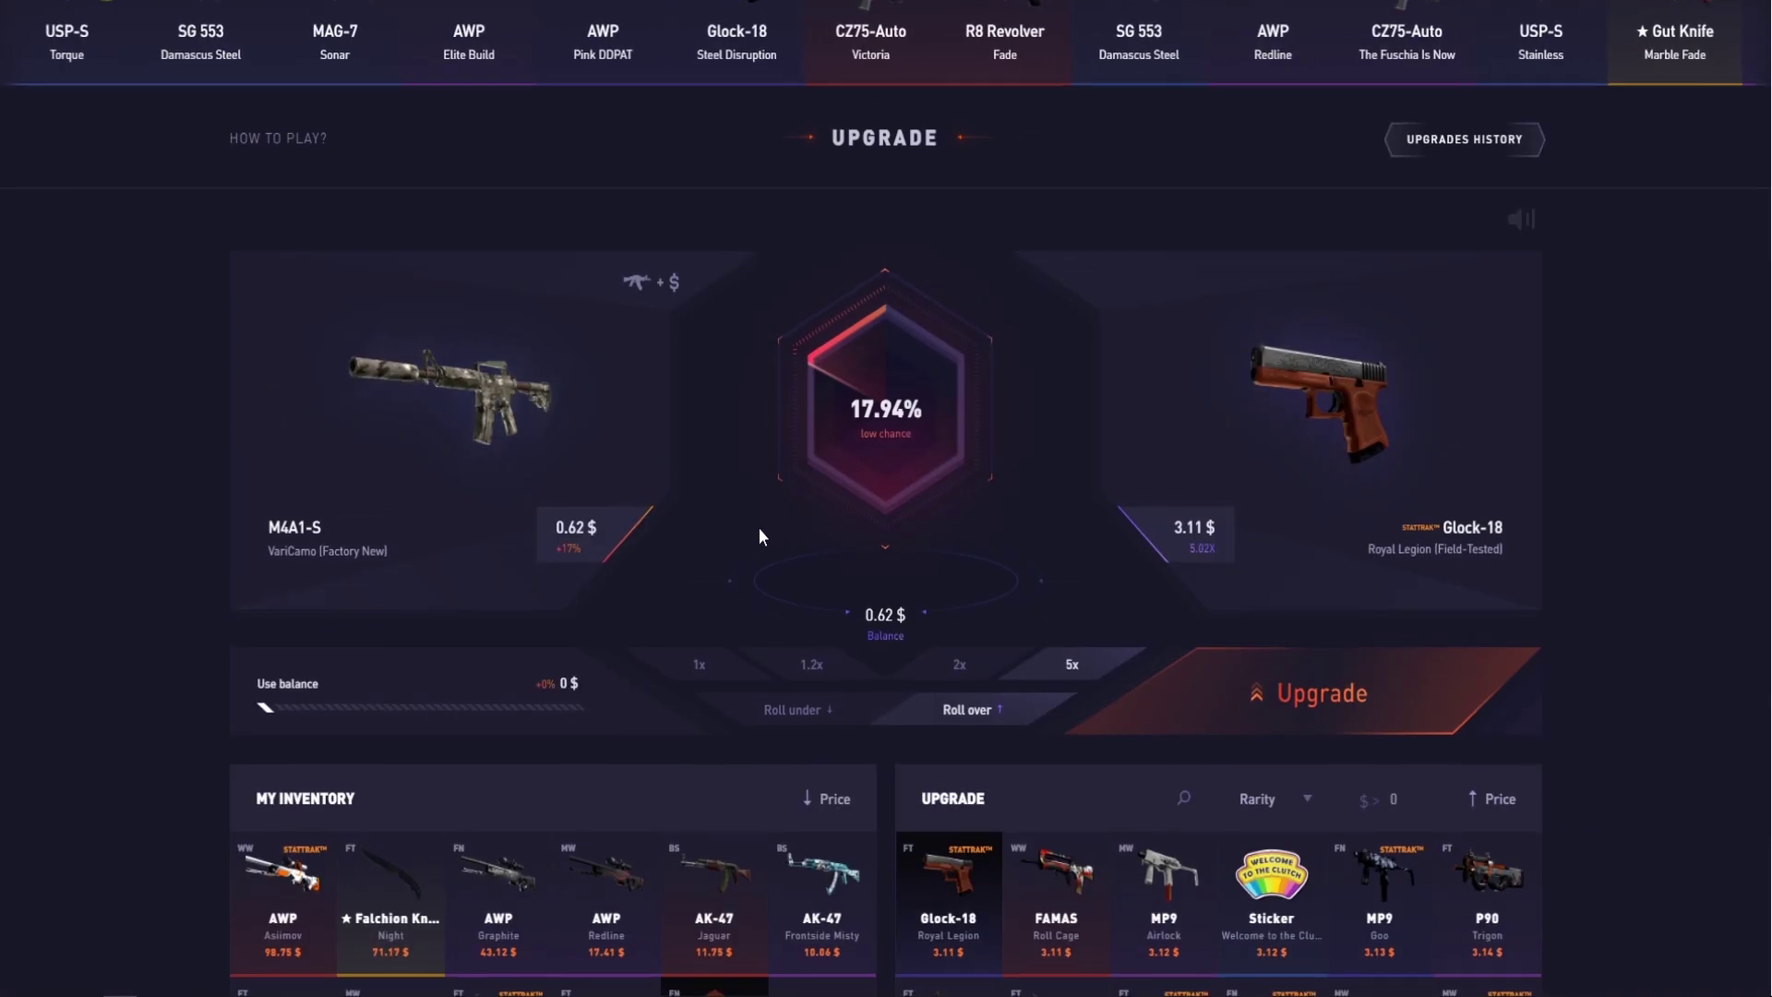
click(1328, 298)
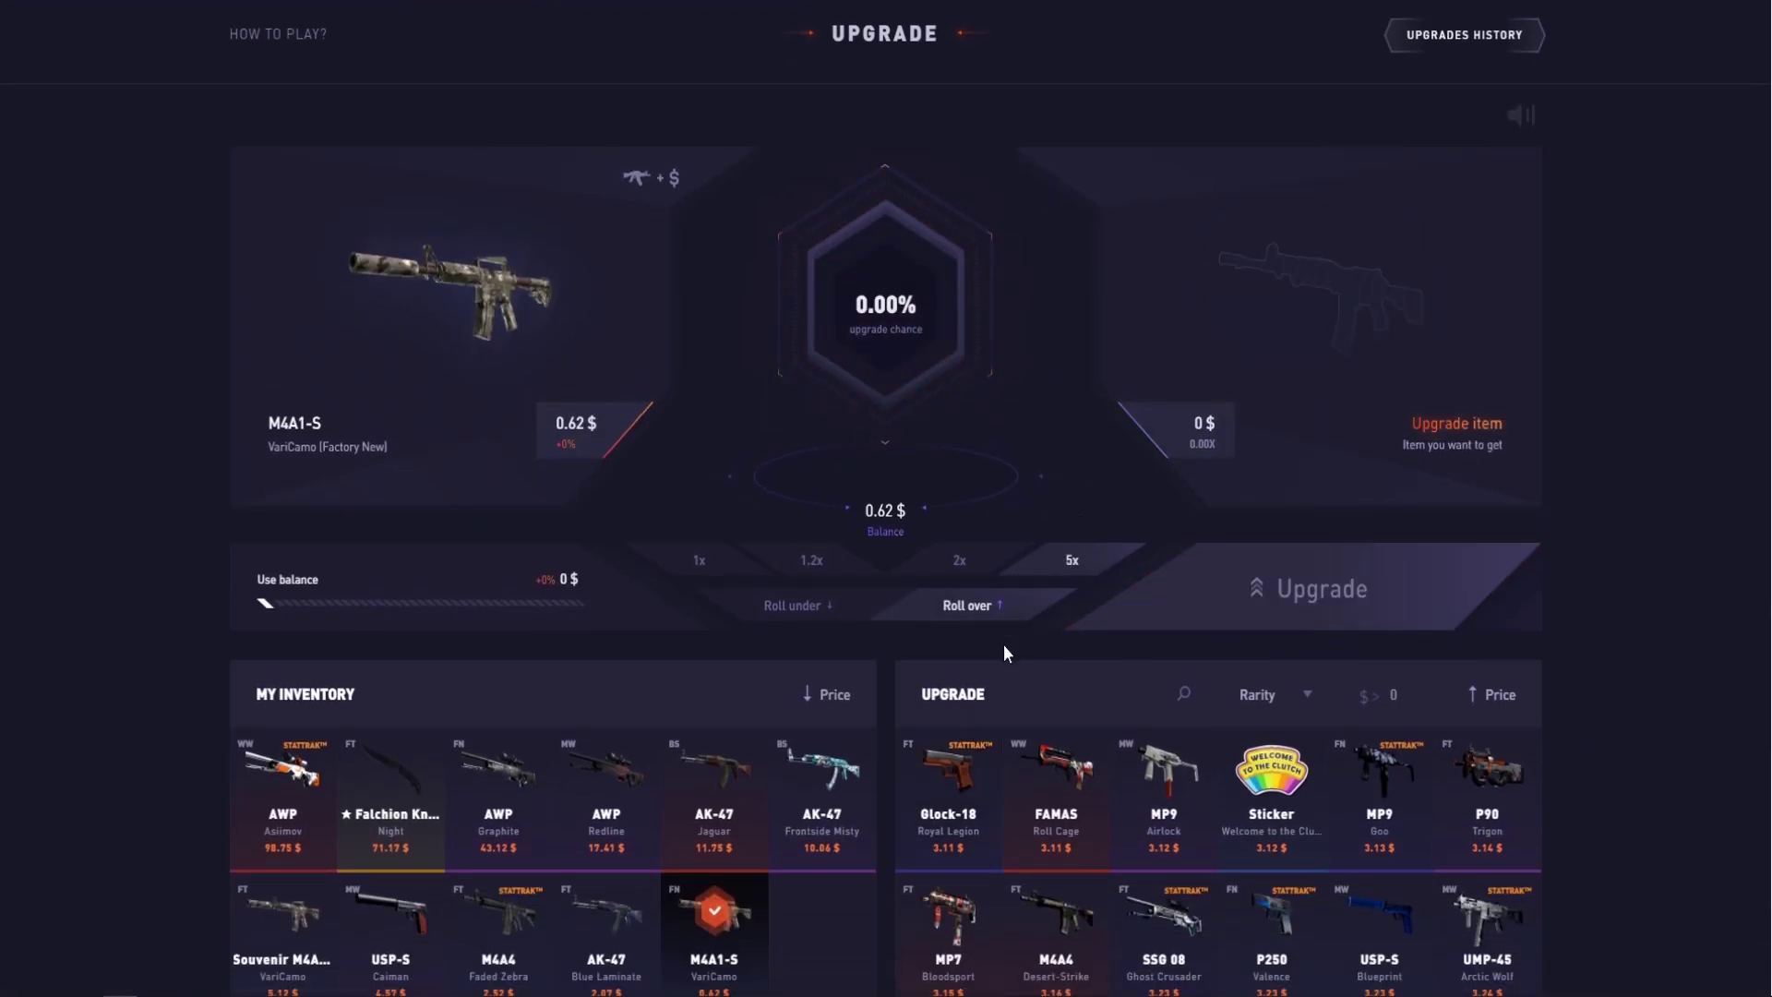
click(955, 780)
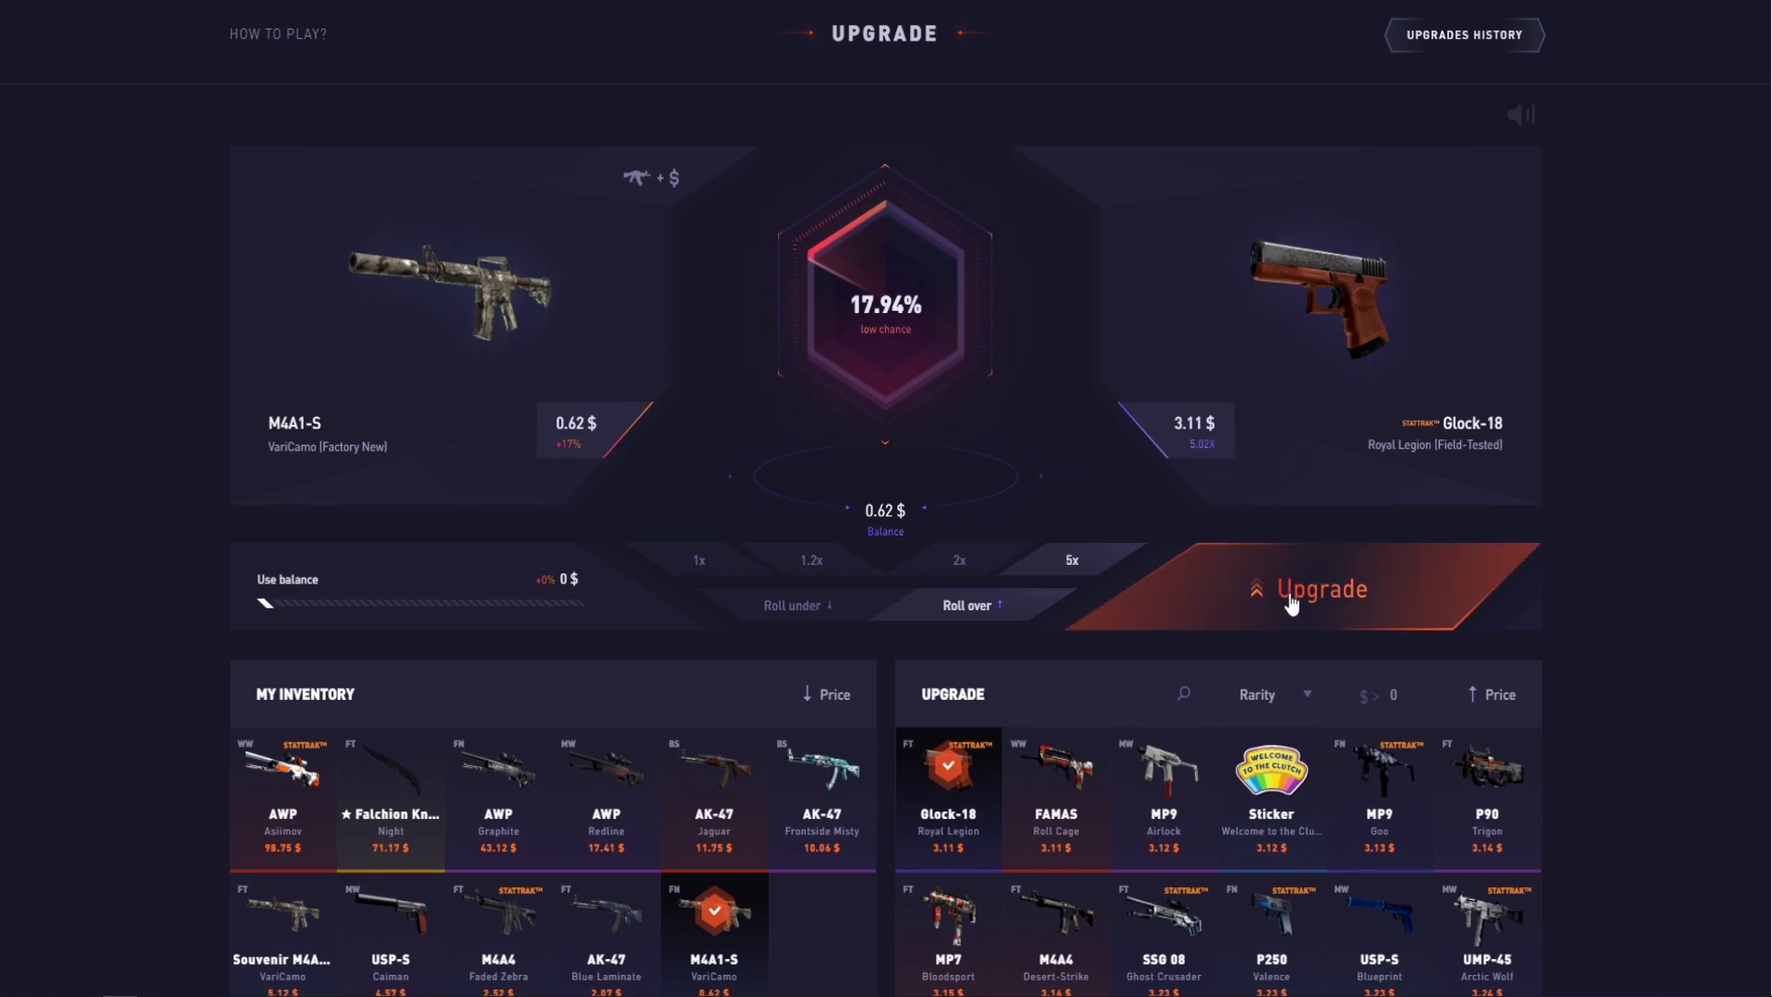
click(793, 605)
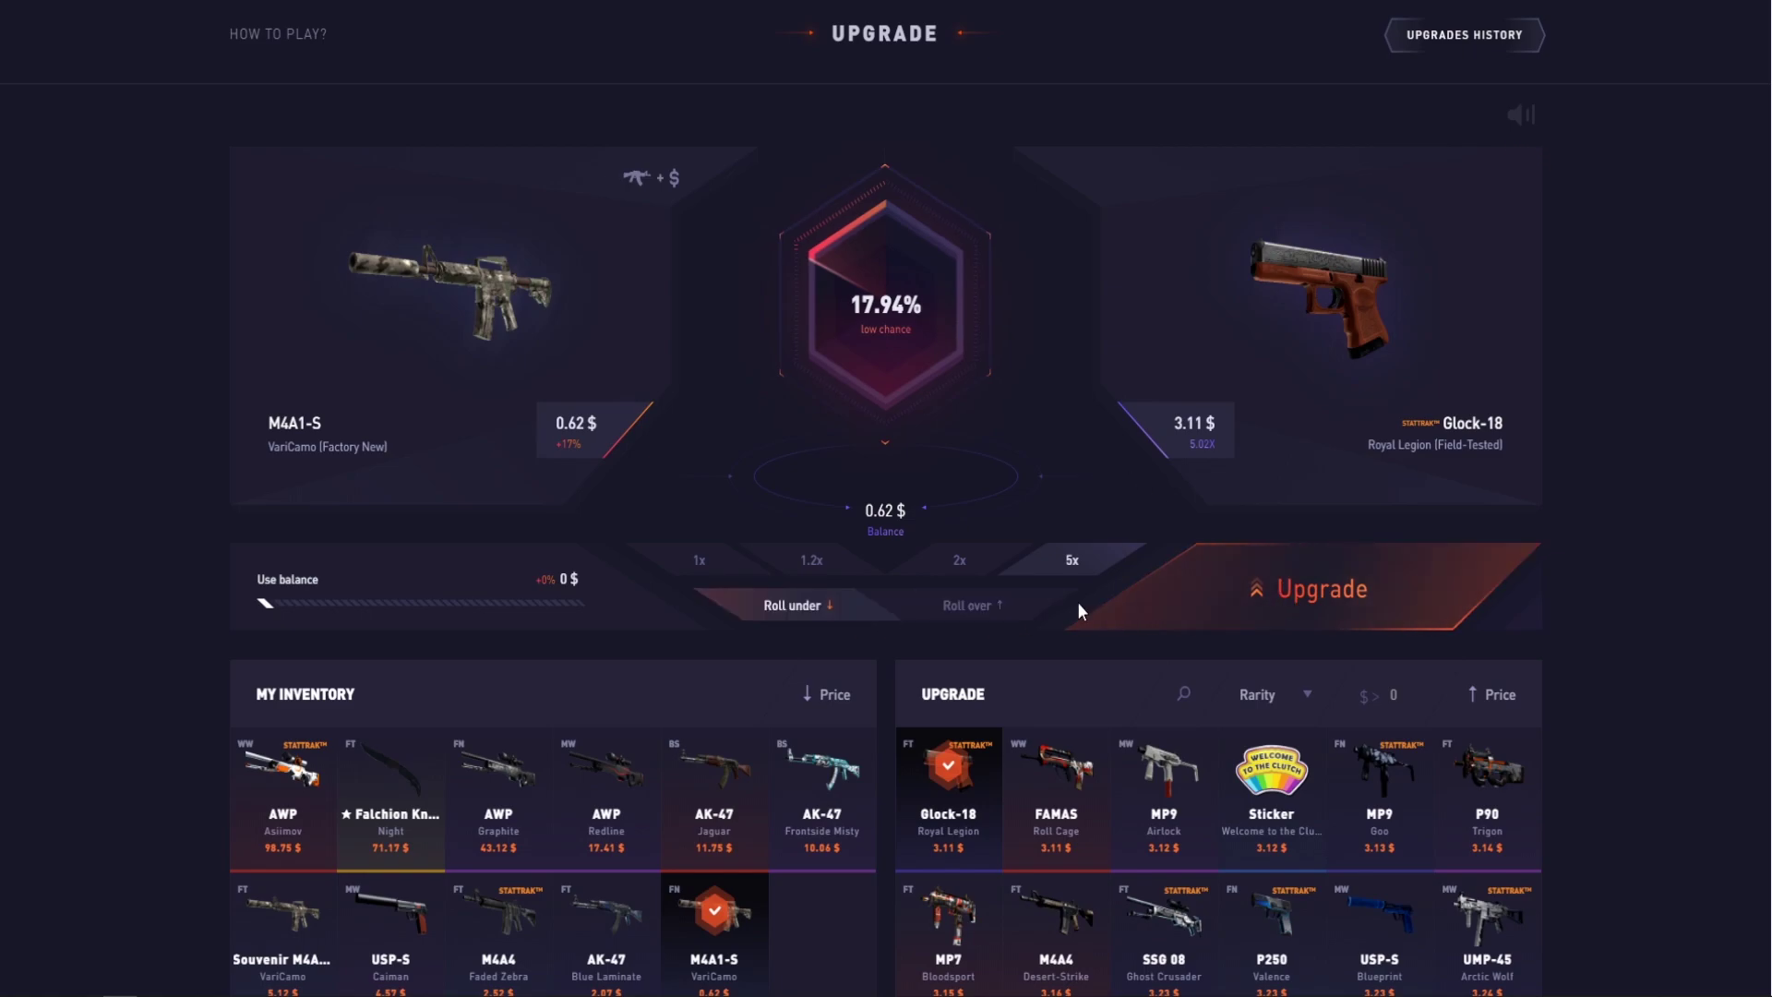
click(1226, 606)
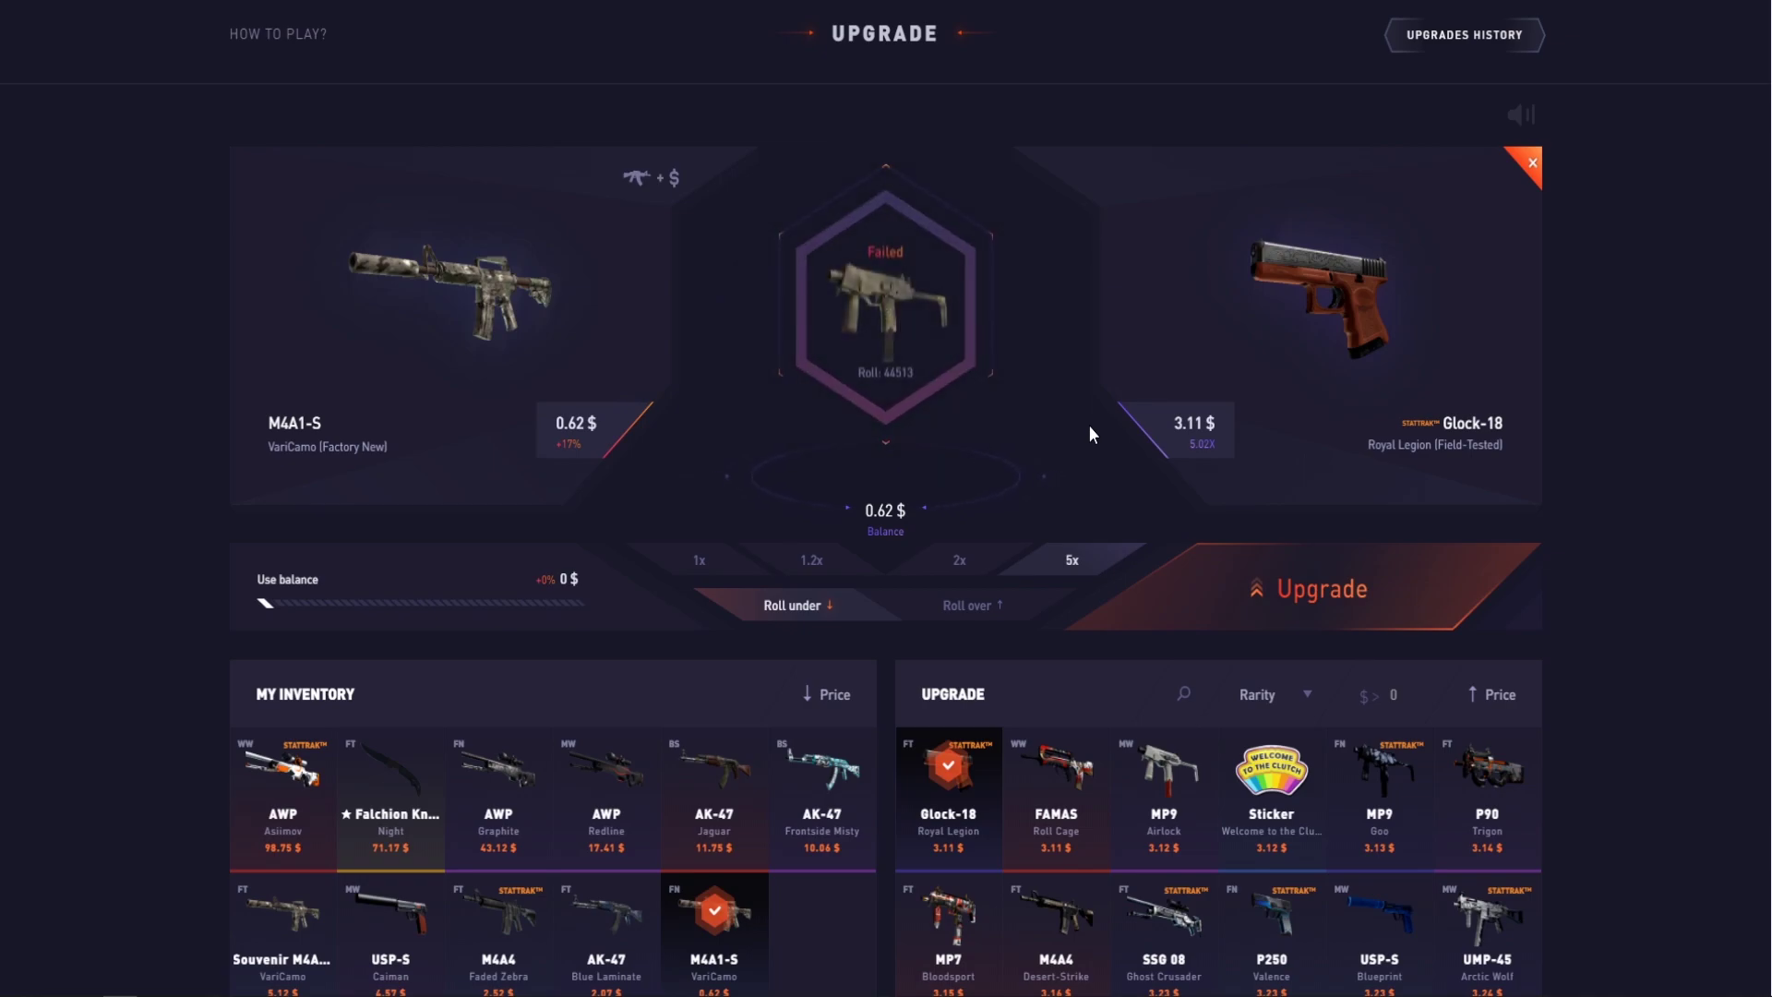
scroll(1088, 424, up, 5)
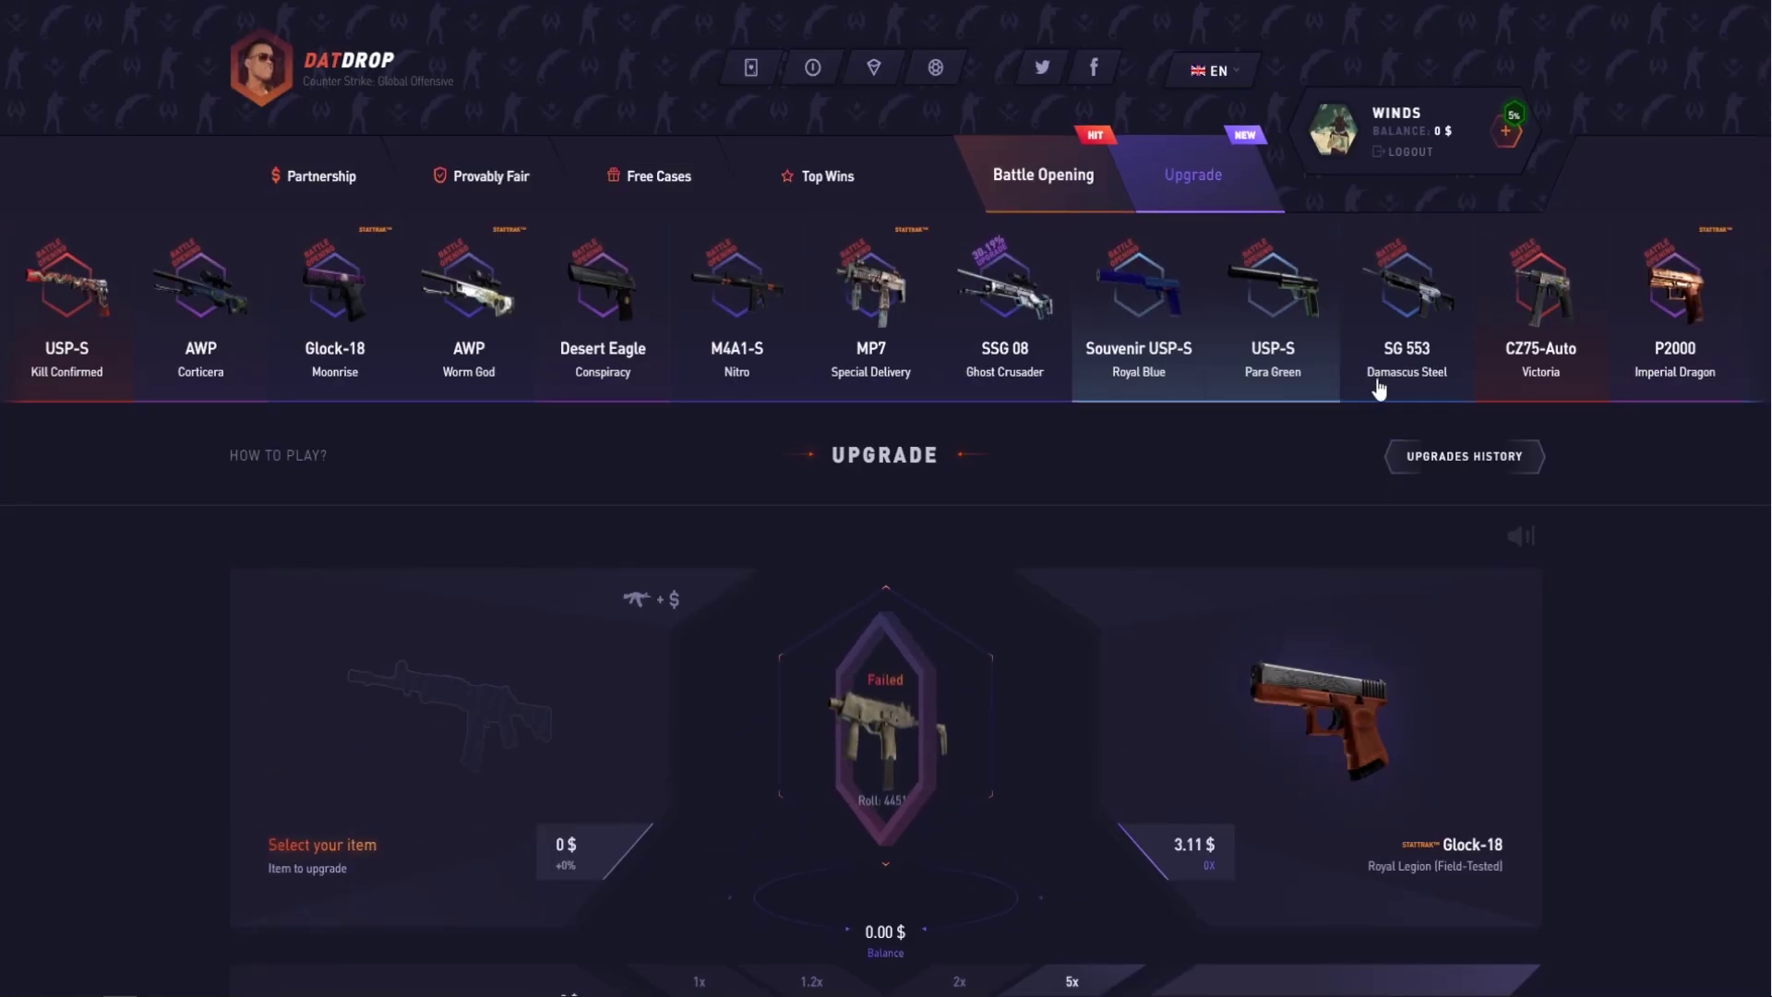
- Open the profile to view the 11 active items worth 266.57 $
click(1326, 241)
scroll(886, 554, down, 5)
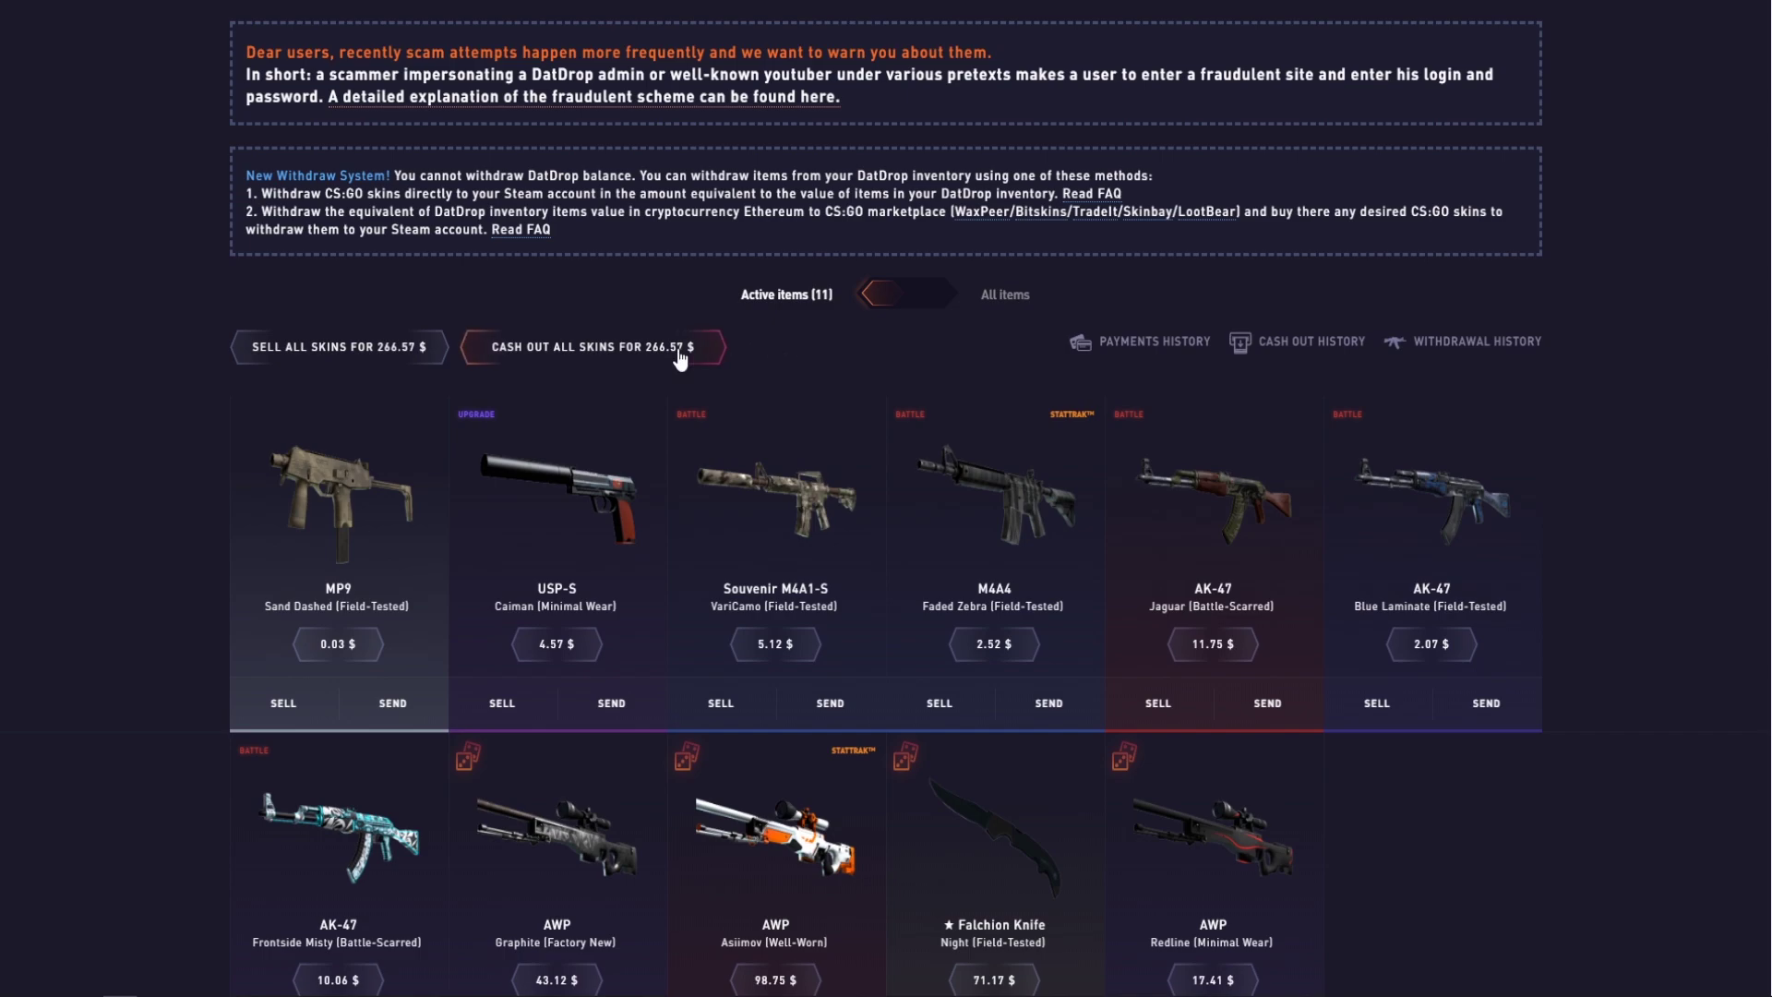
scroll(806, 342, up, 5)
scroll(1177, 367, up, 5)
click(1507, 137)
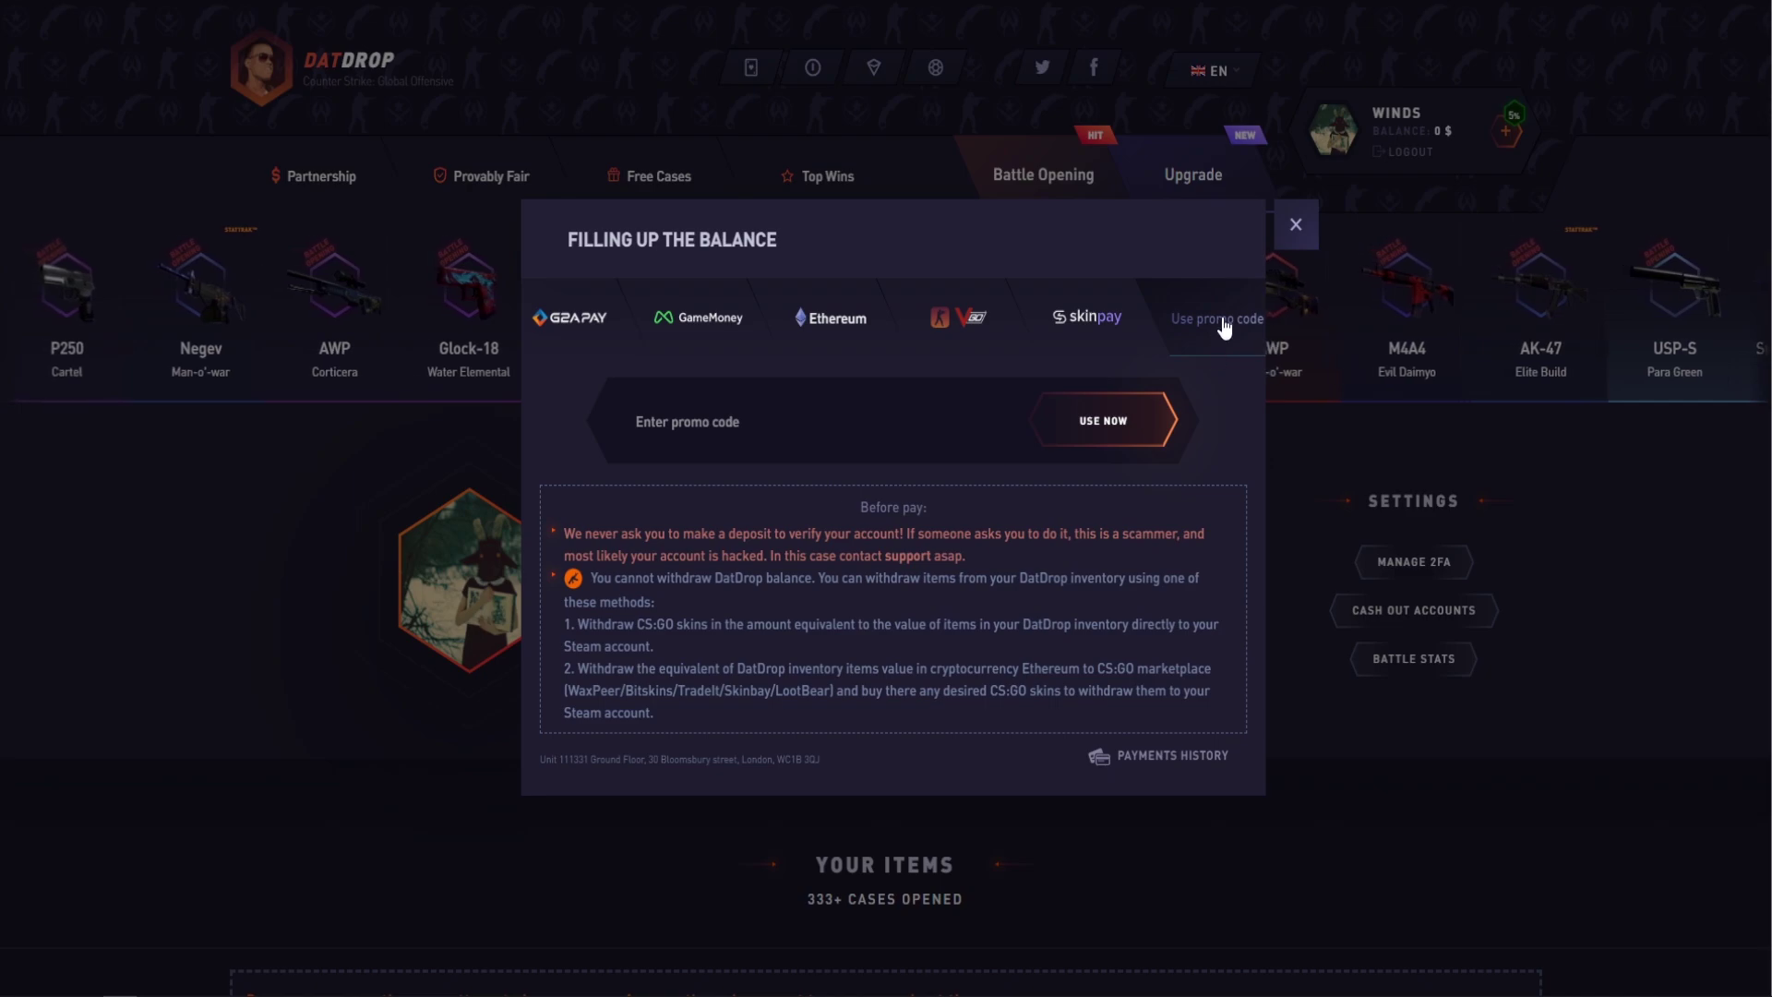
click(782, 415)
text(wnds)
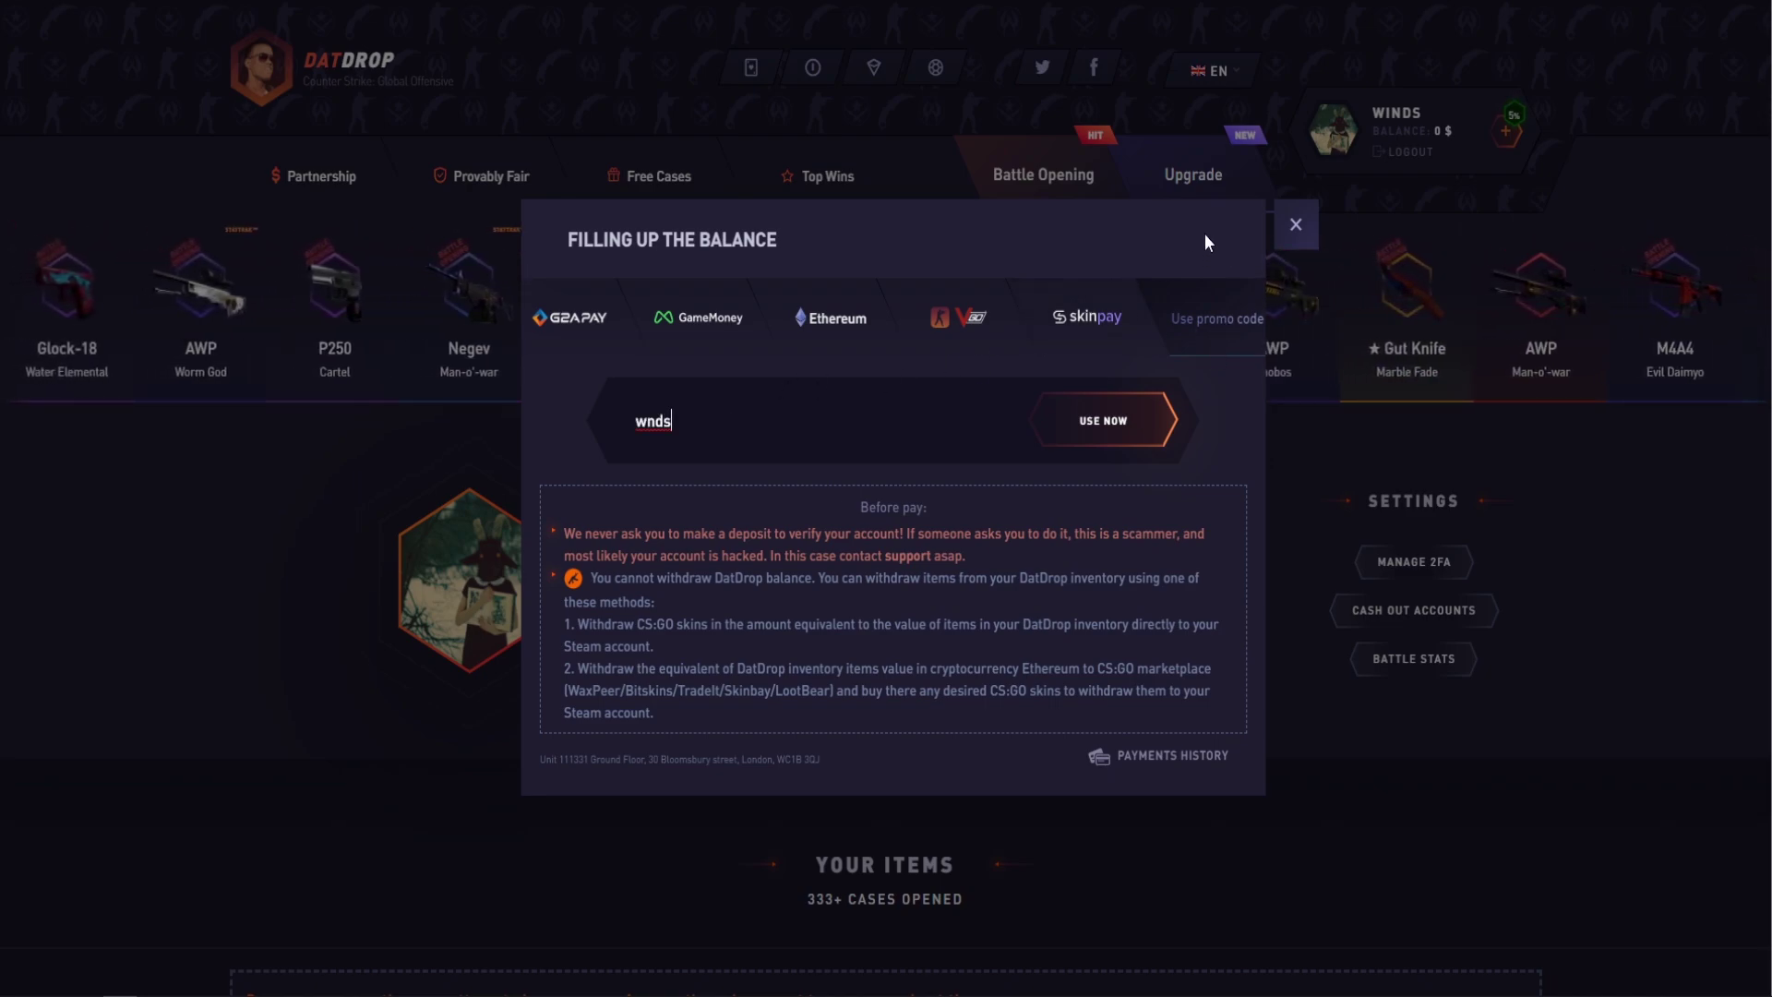
click(1295, 225)
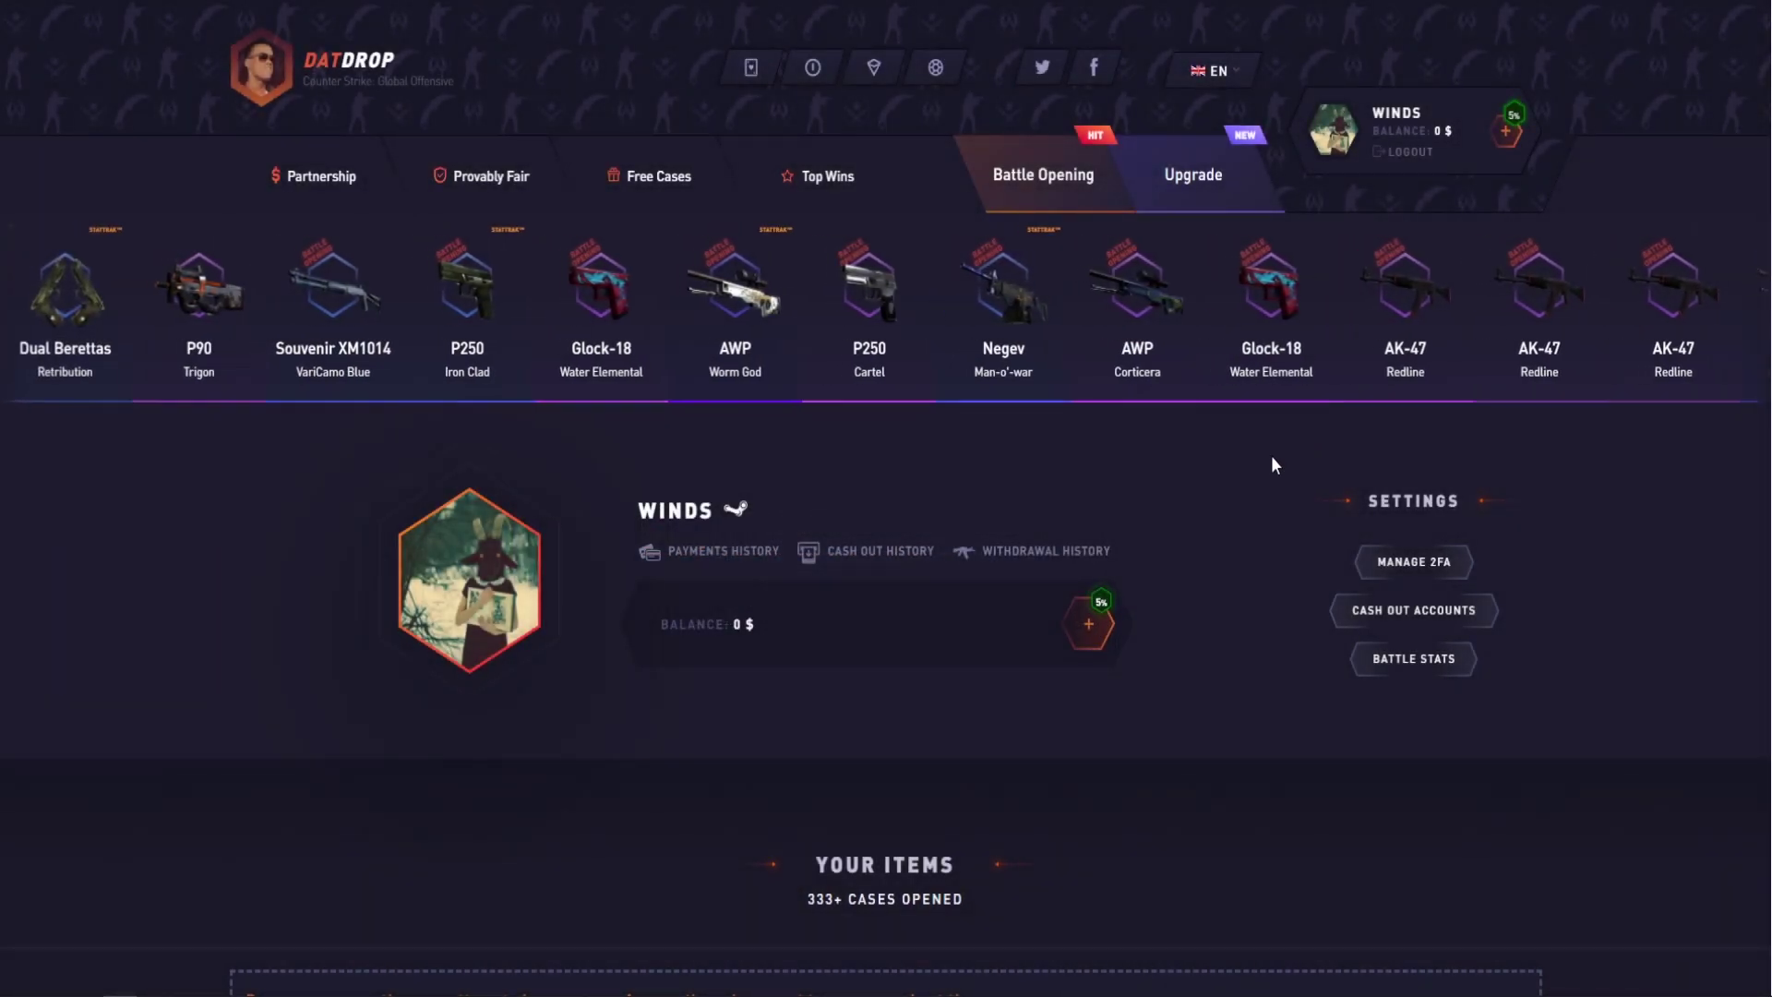